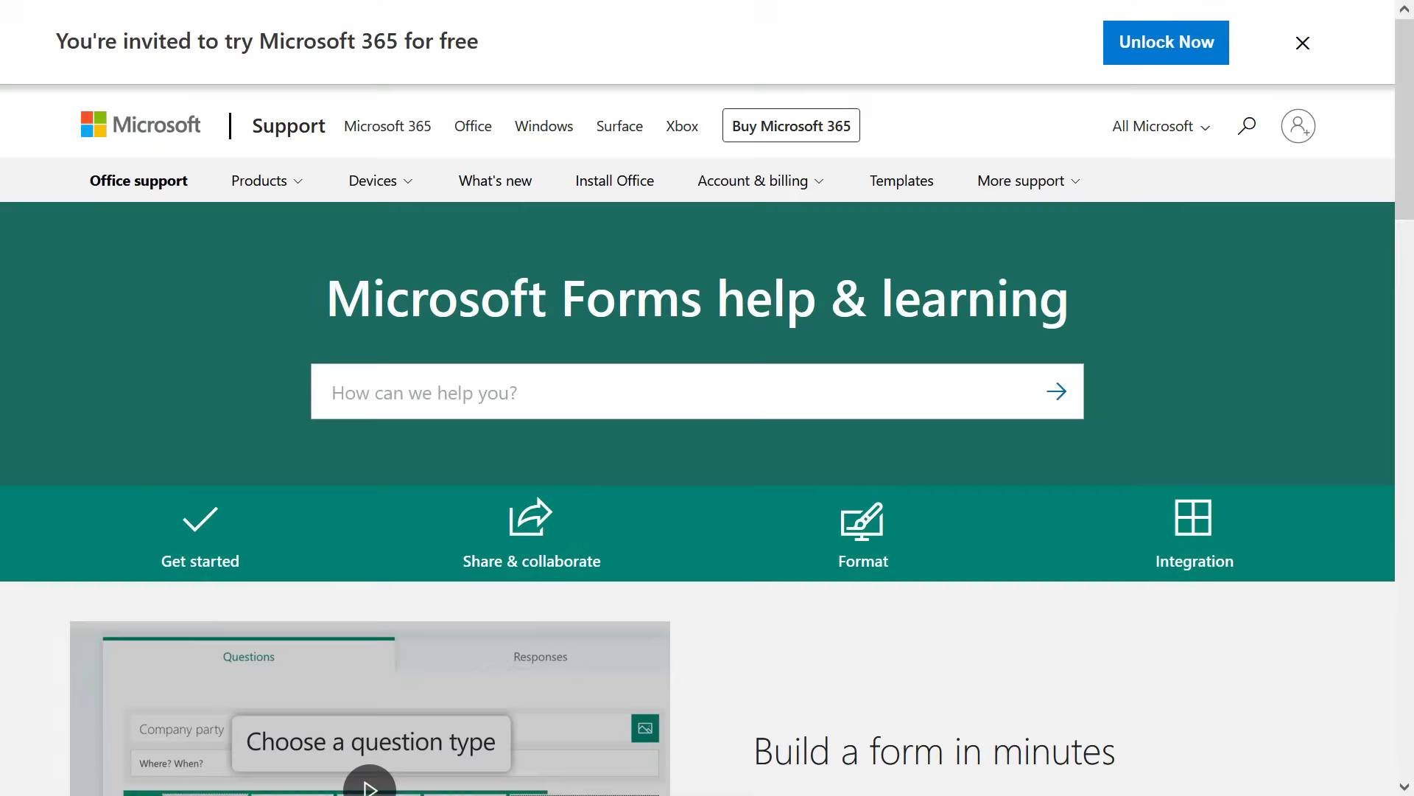
Step: Scroll the Microsoft Forms help page down to the Explore Forms cards
scroll(697, 442, "down", 2)
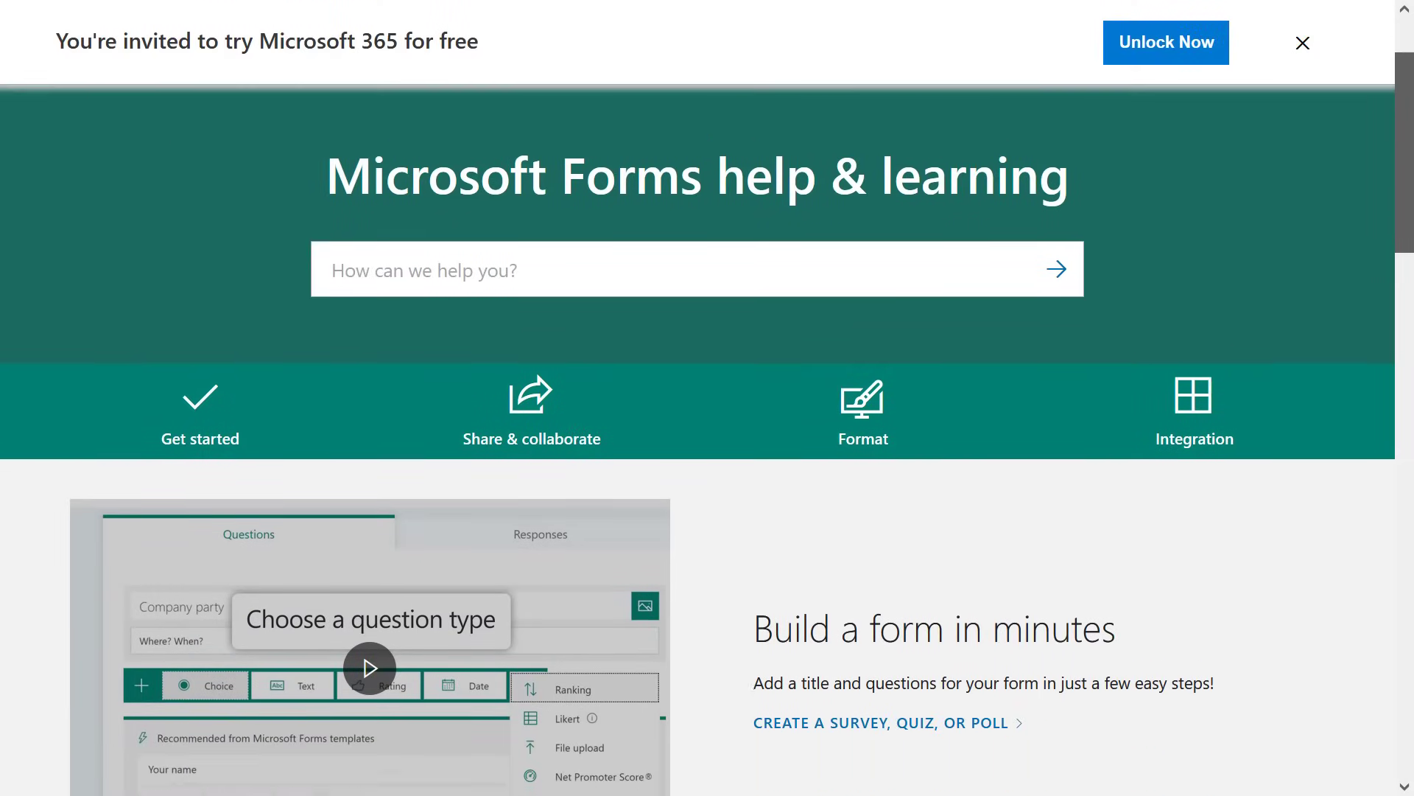
scroll(698, 442, "down", 4)
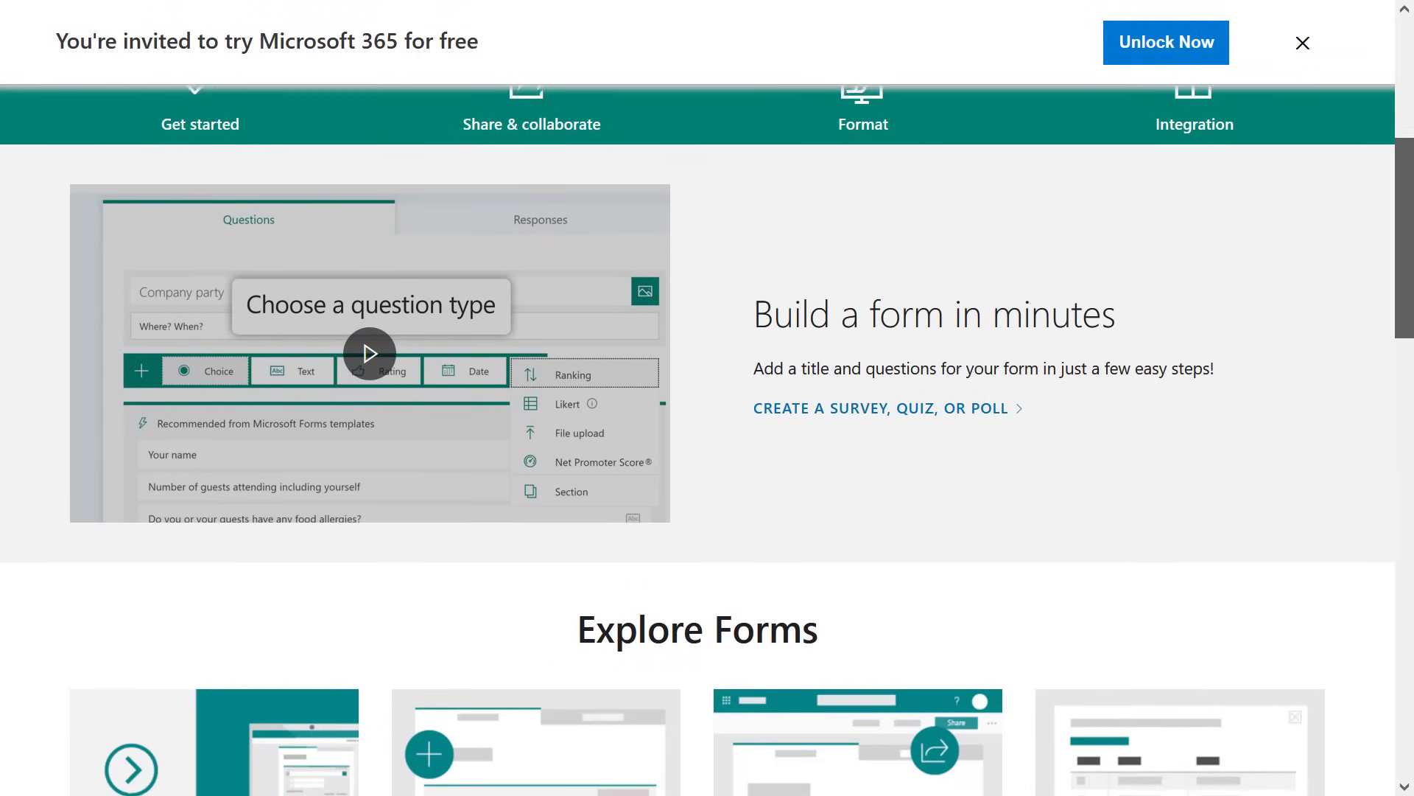
scroll(698, 442, "down", 4)
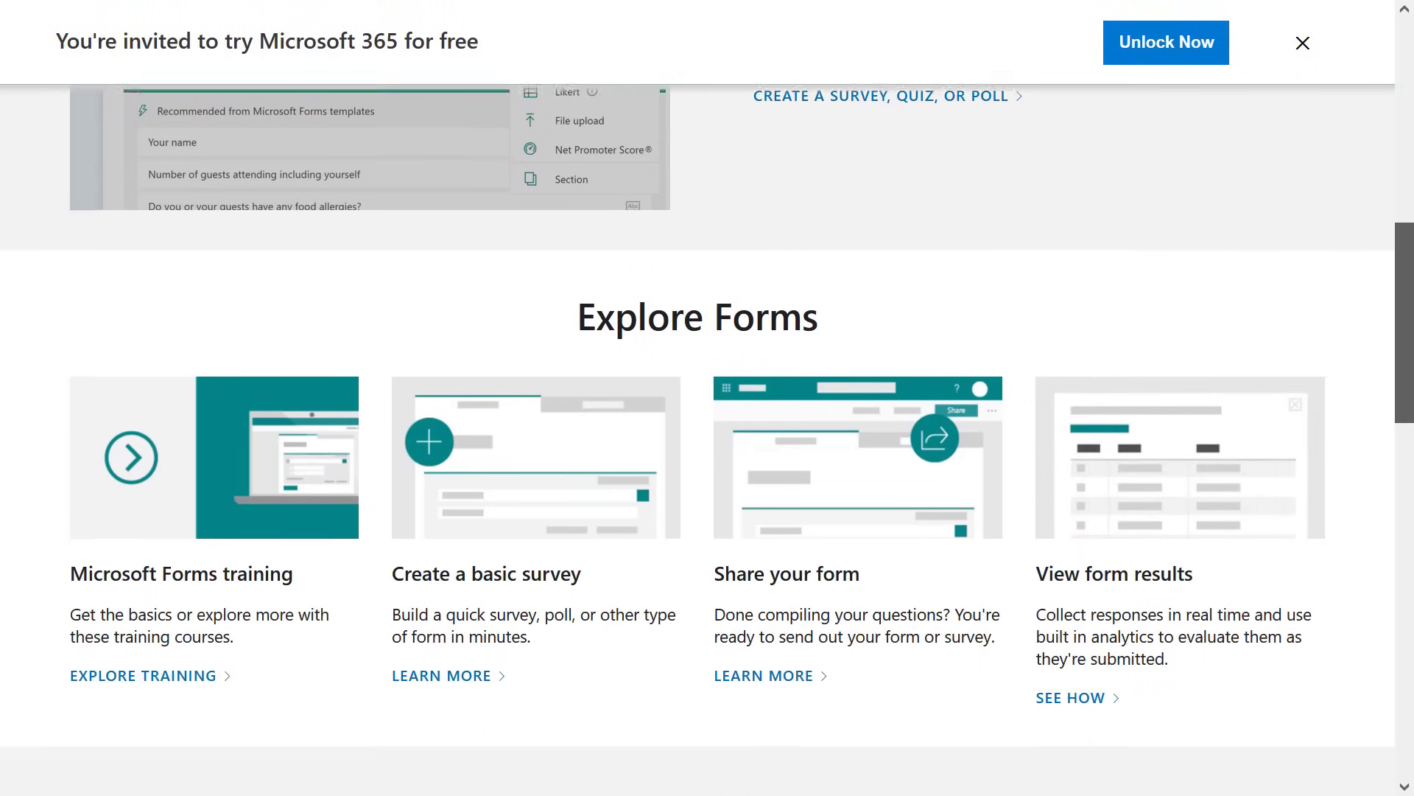
scroll(698, 442, "down", 2)
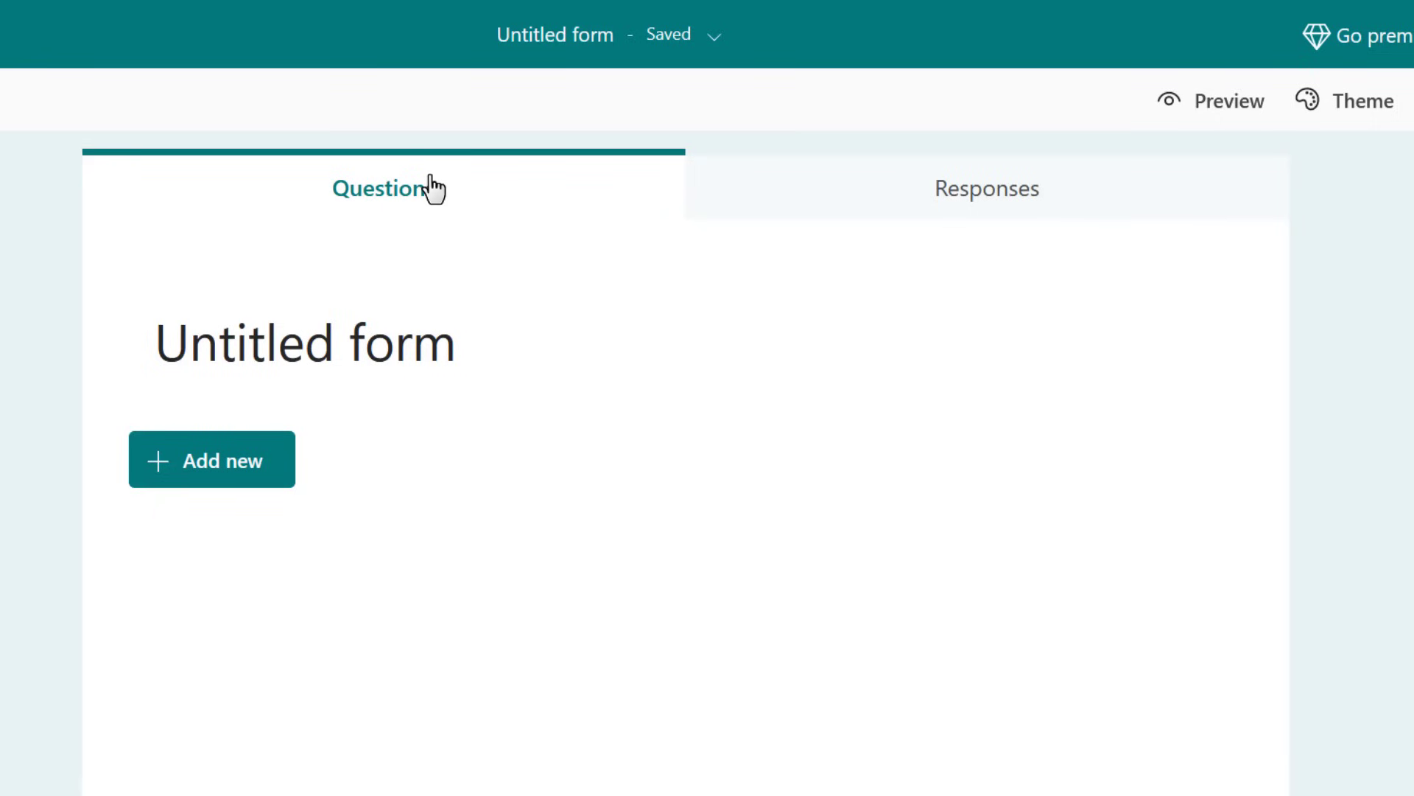
Step: Title the form 'Customer Feedback' with the description 'Please provide your feedback below - thanks!'
left_click(405, 321)
type("Cust")
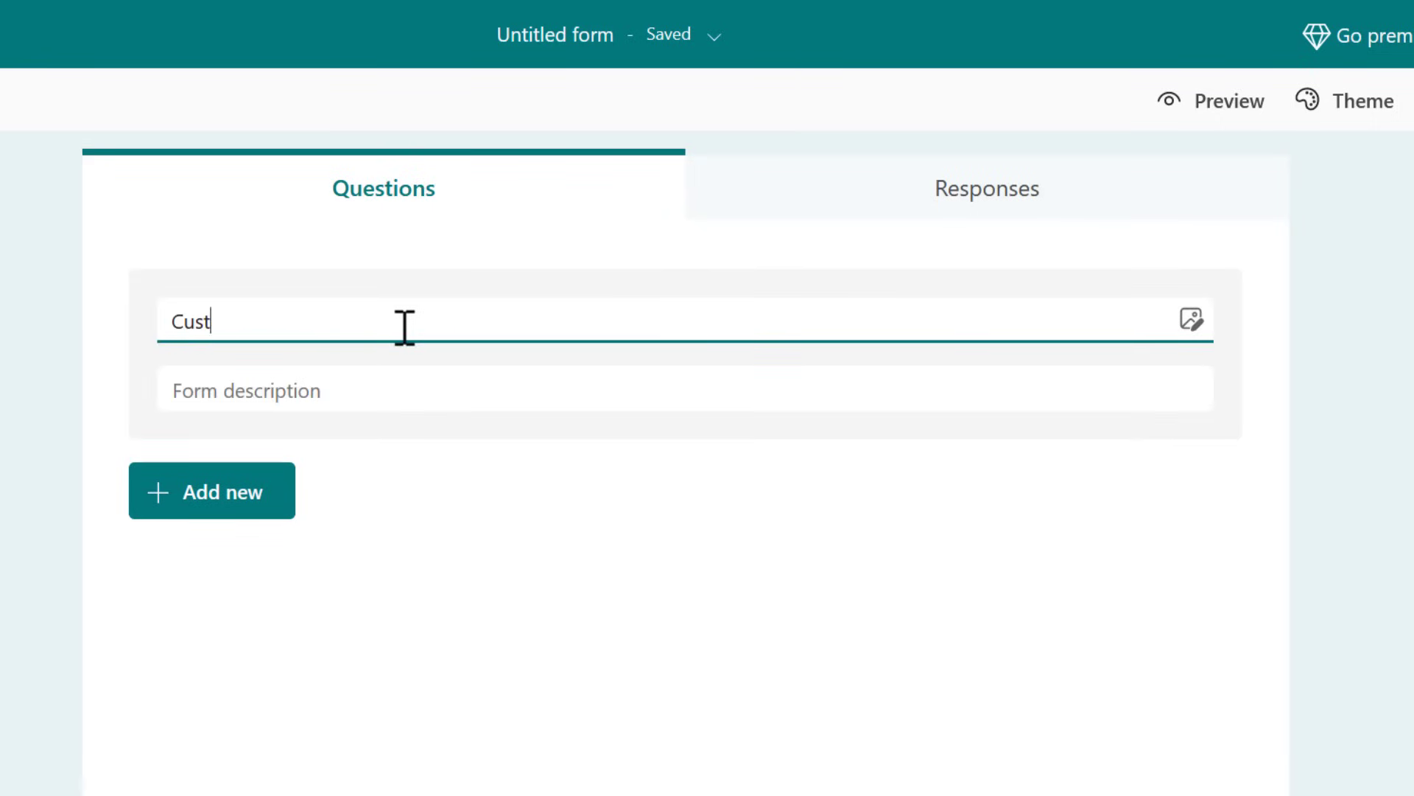
type("omer Feedb")
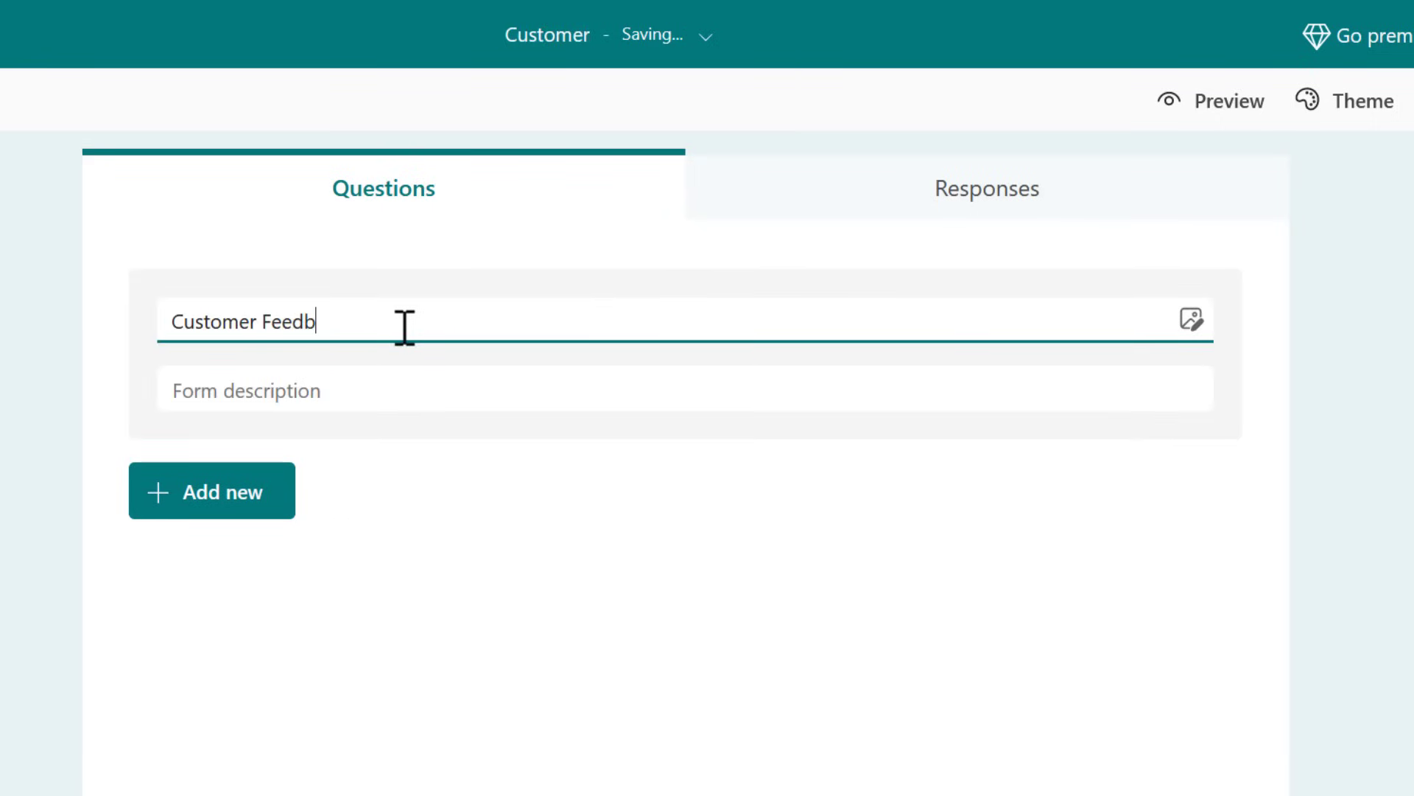
type("ack")
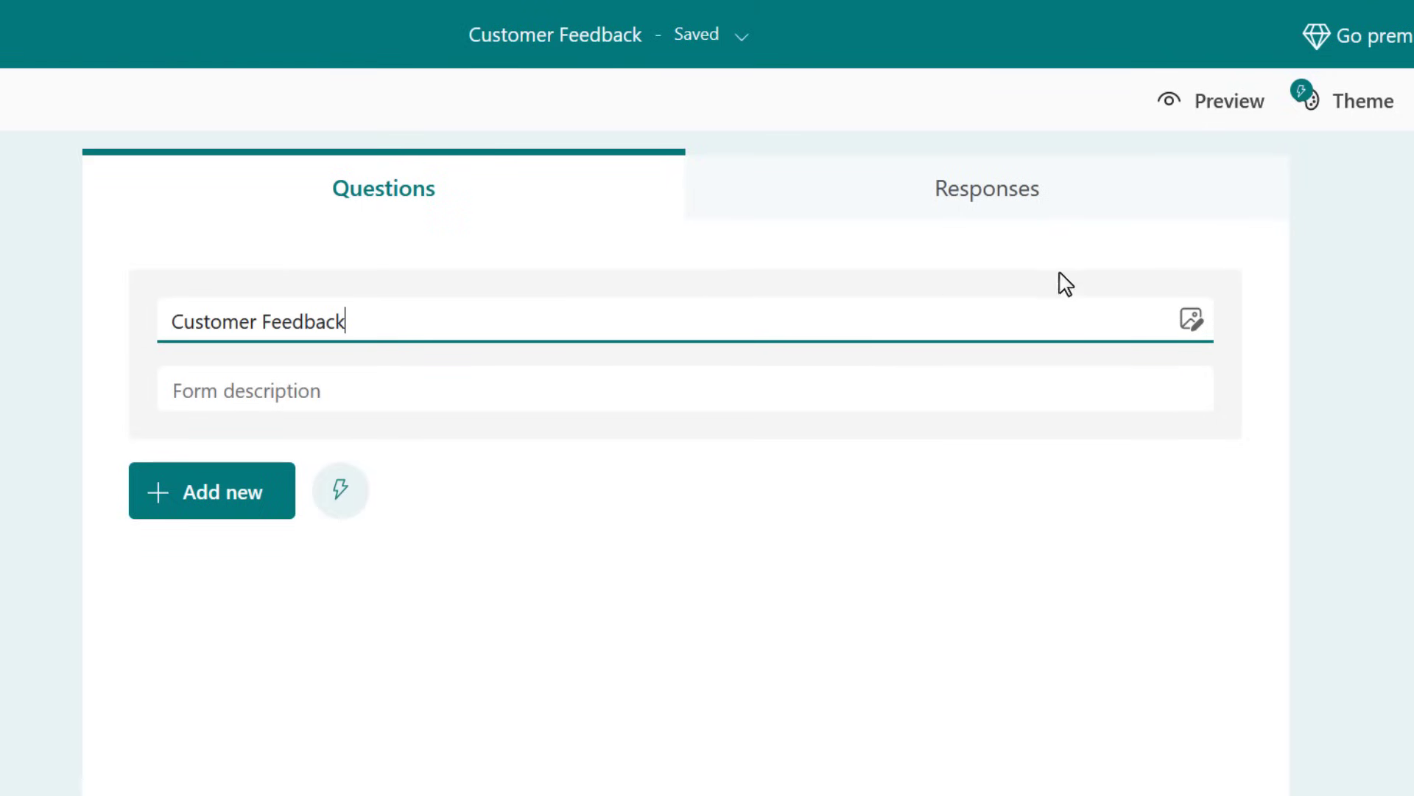
left_click(1189, 318)
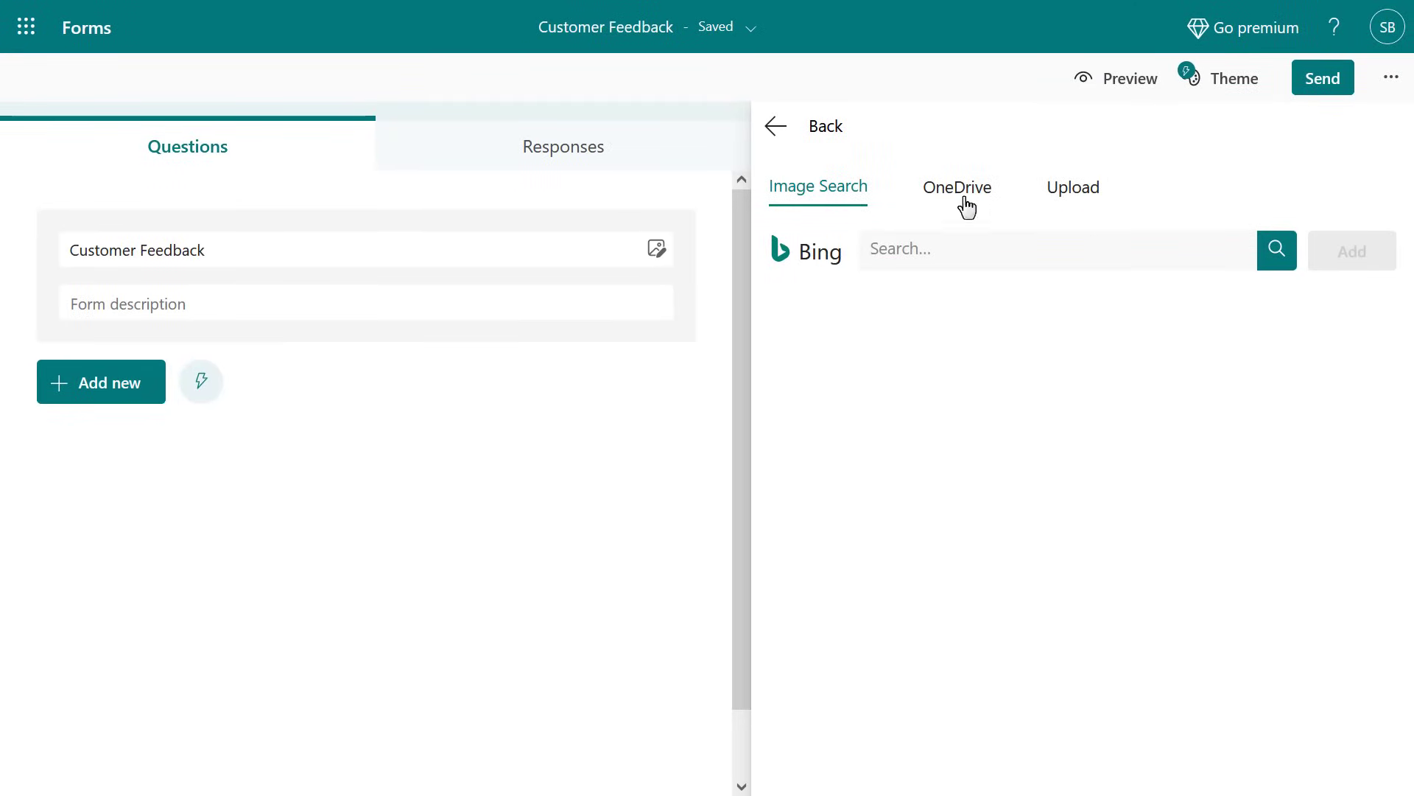
left_click(829, 138)
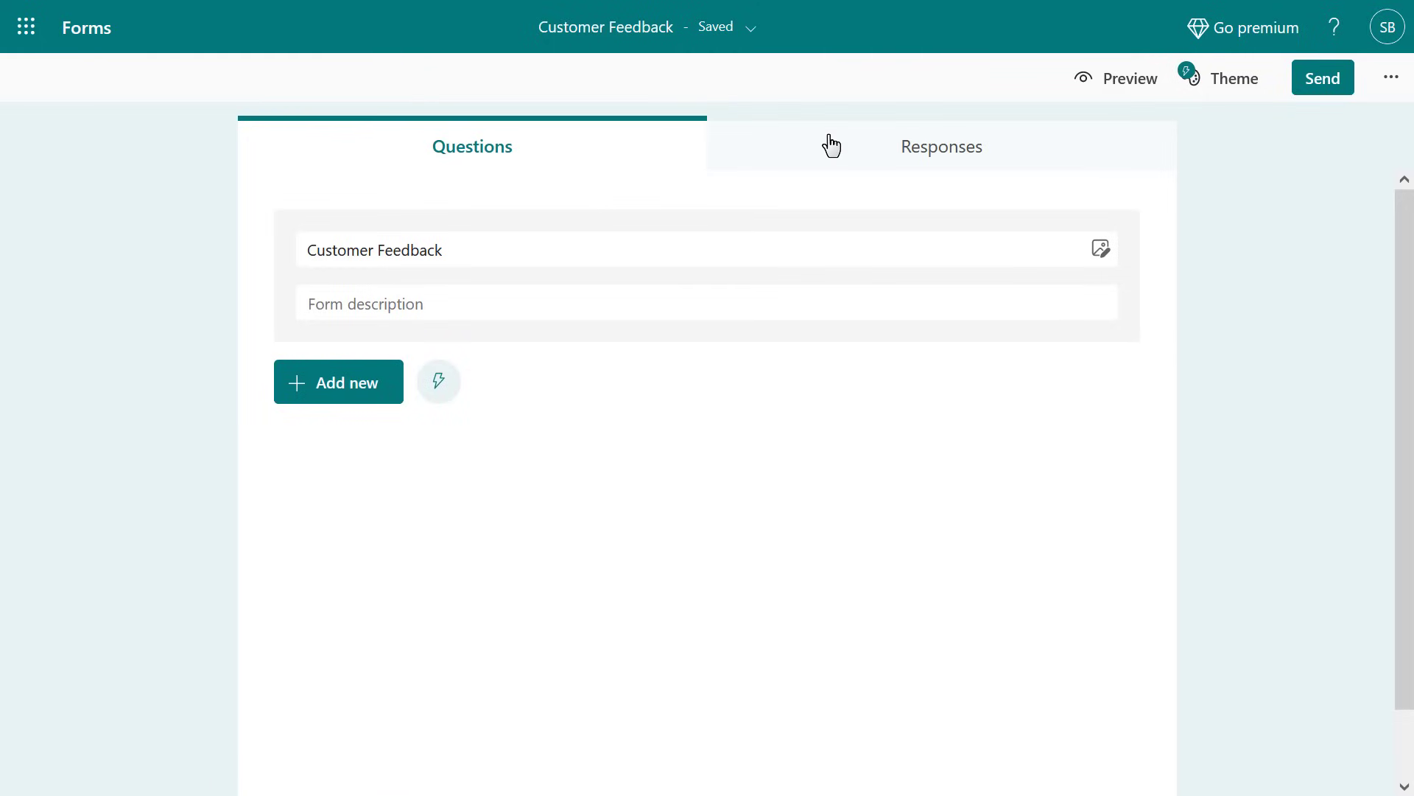
left_click(618, 304)
type("Please provide your feedba")
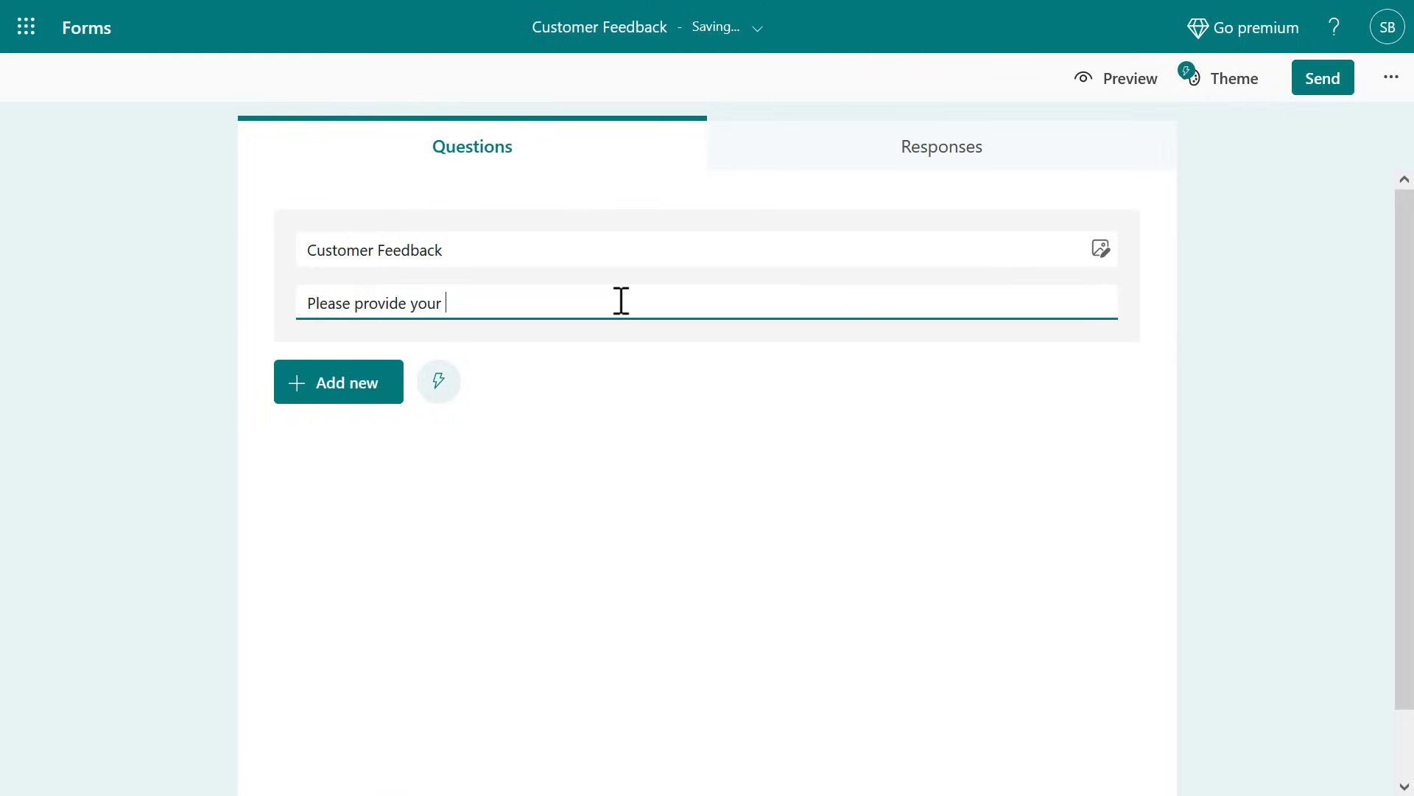
type("ck below - thanks!")
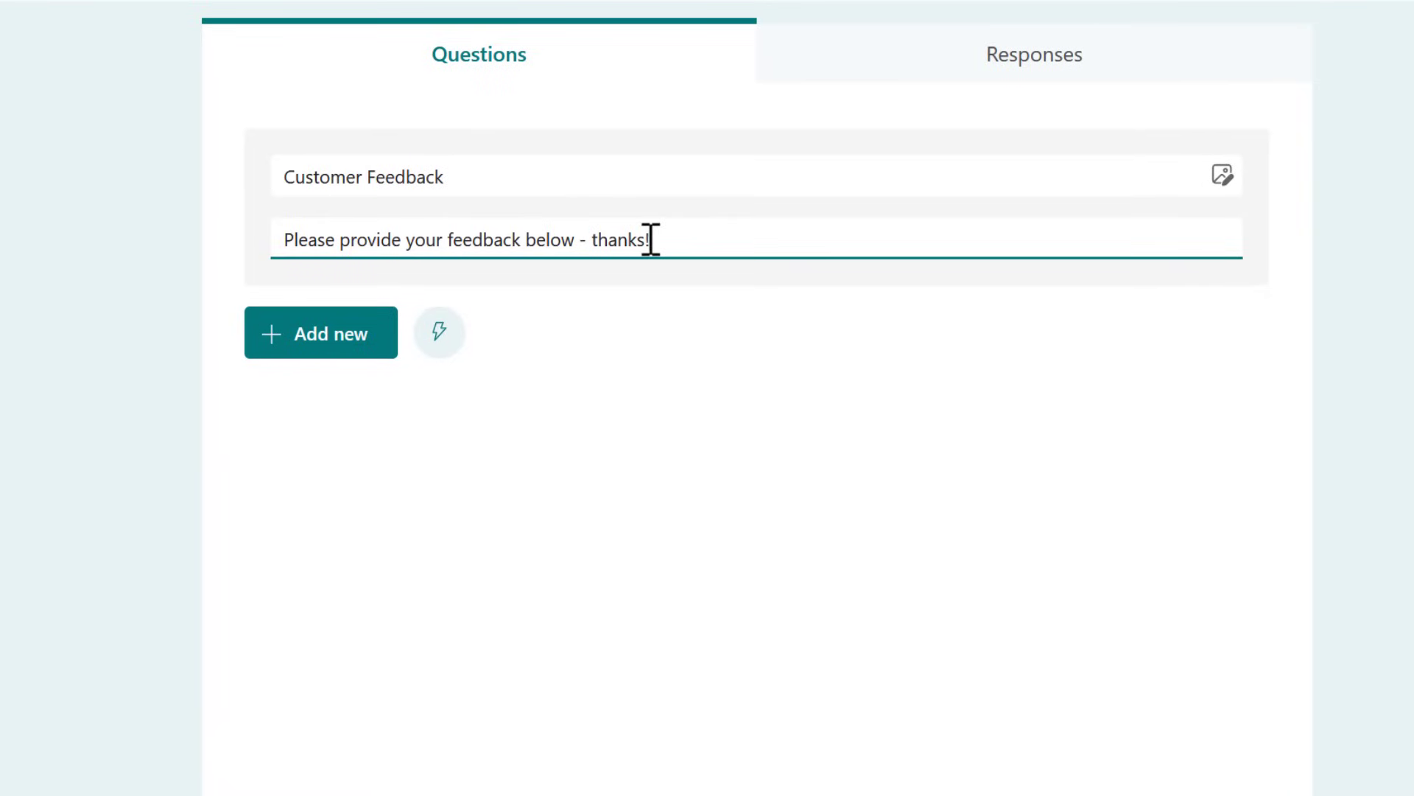
Step: Add a long-answer text question 'What is your name?'
left_click(341, 354)
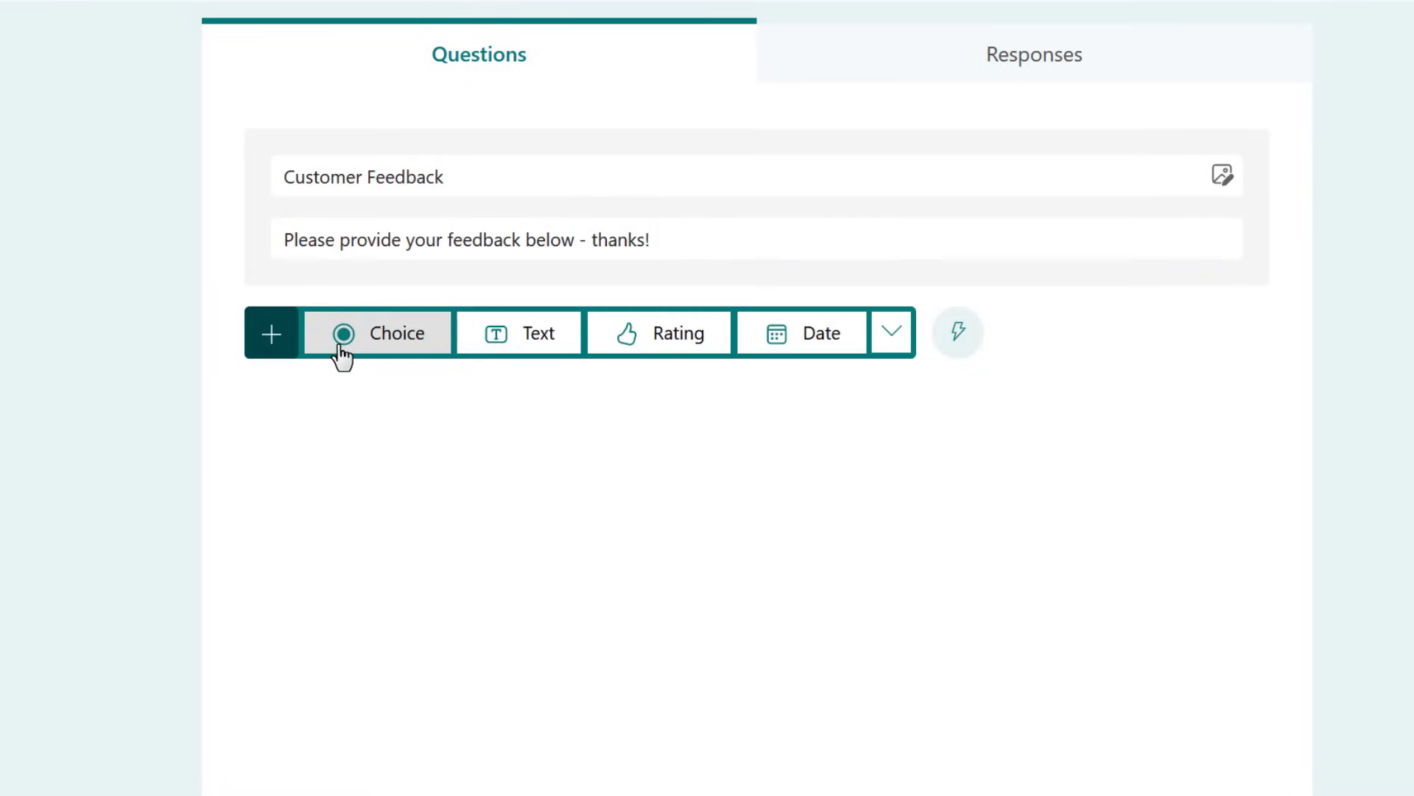
left_click(890, 339)
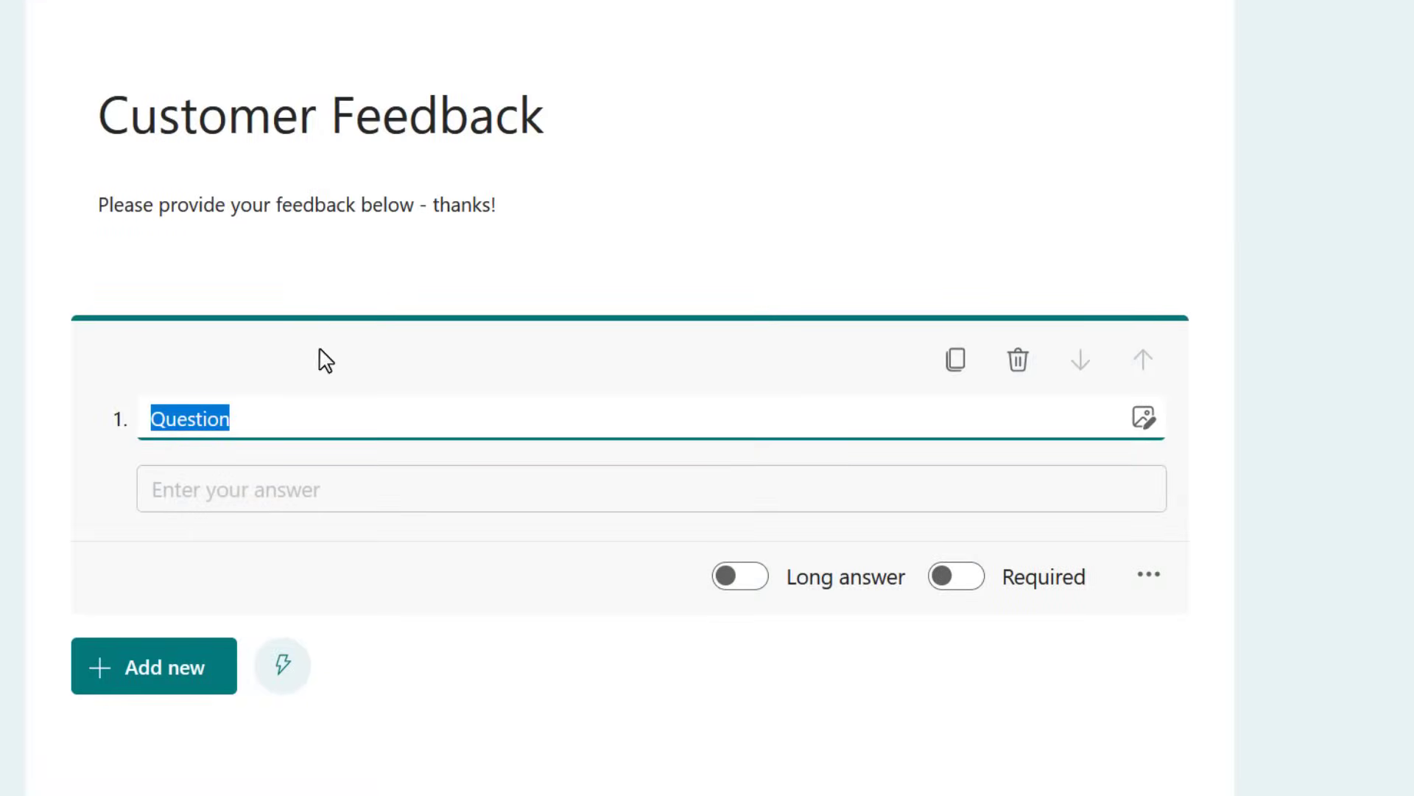
type("What is your name?")
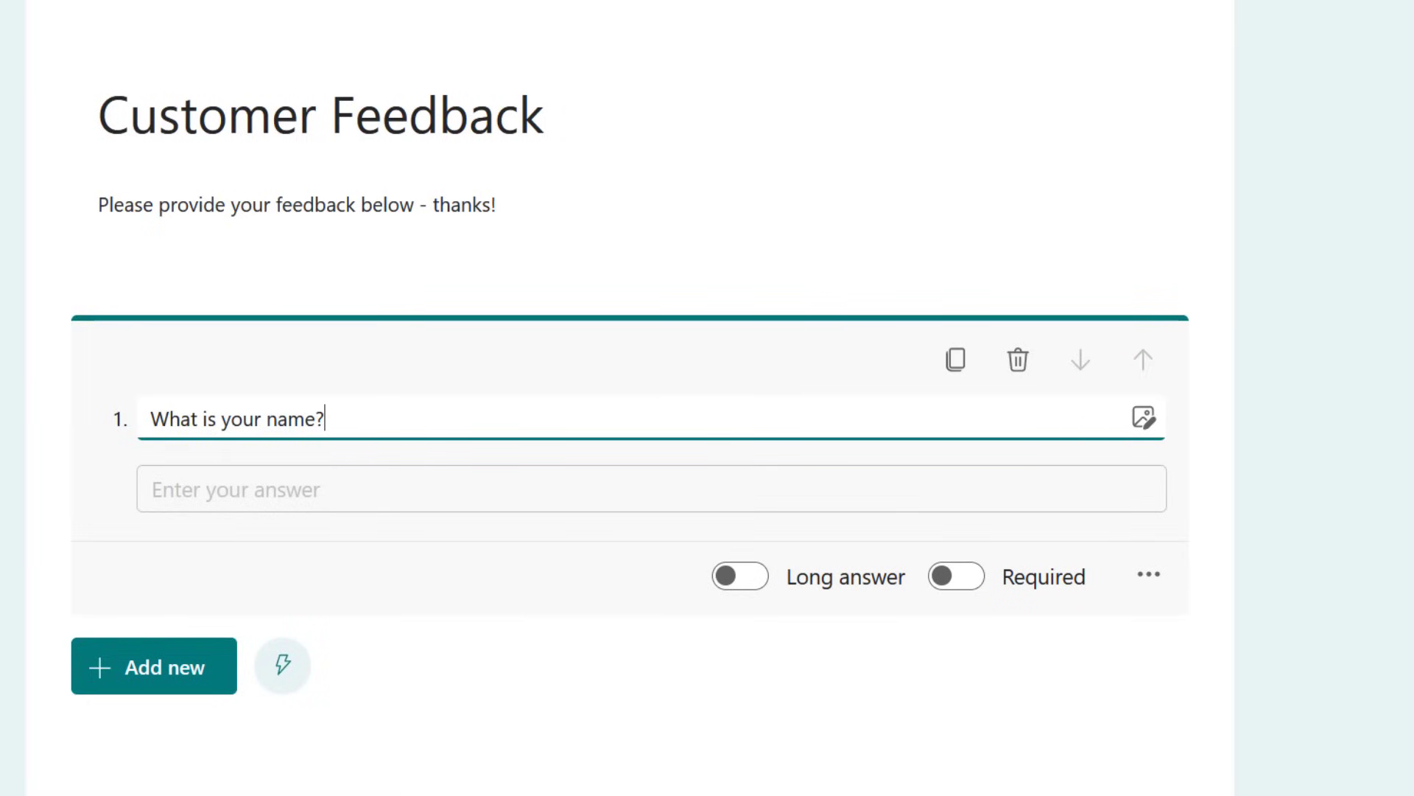
left_click(724, 576)
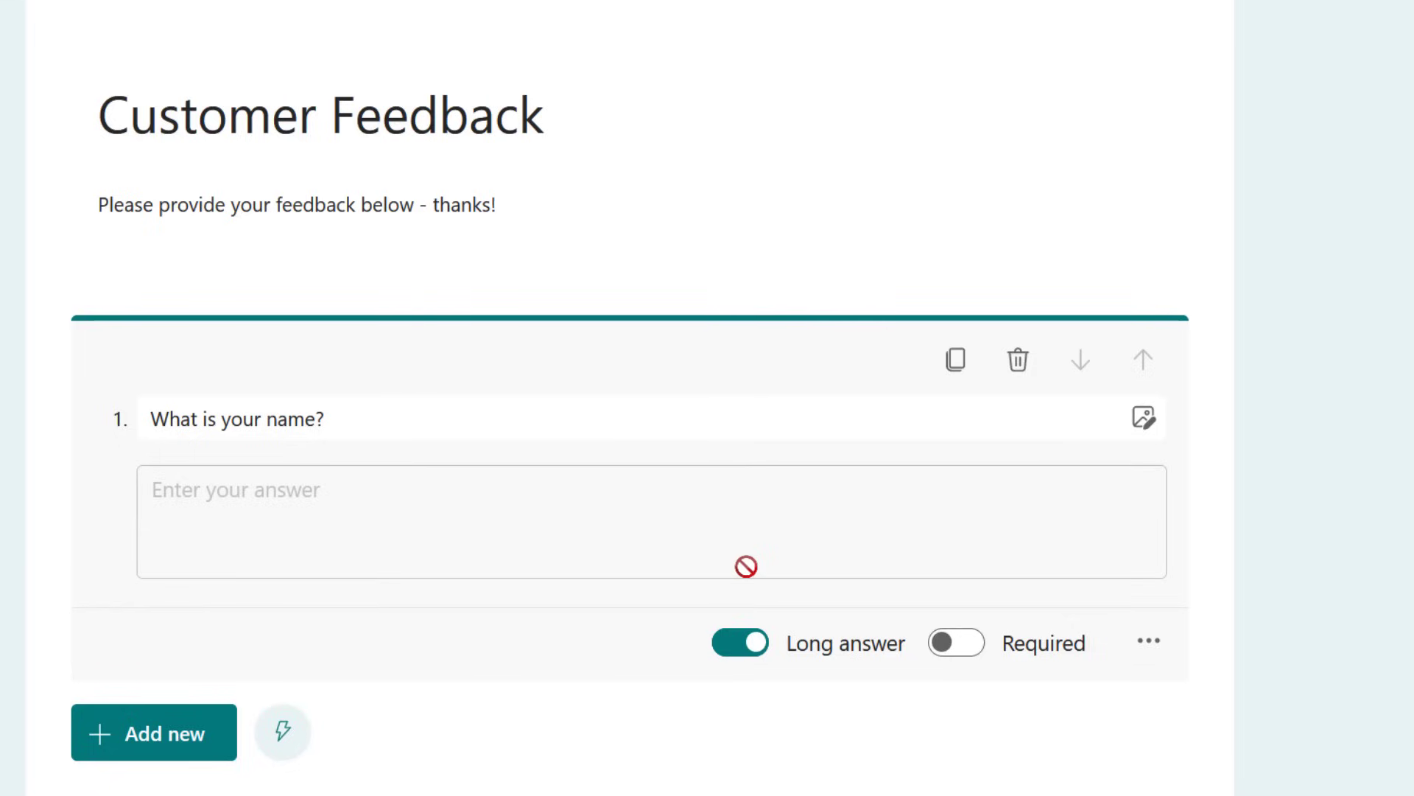
Step: Restrict answers to the name question to Number
left_click(1147, 641)
left_click(1164, 558)
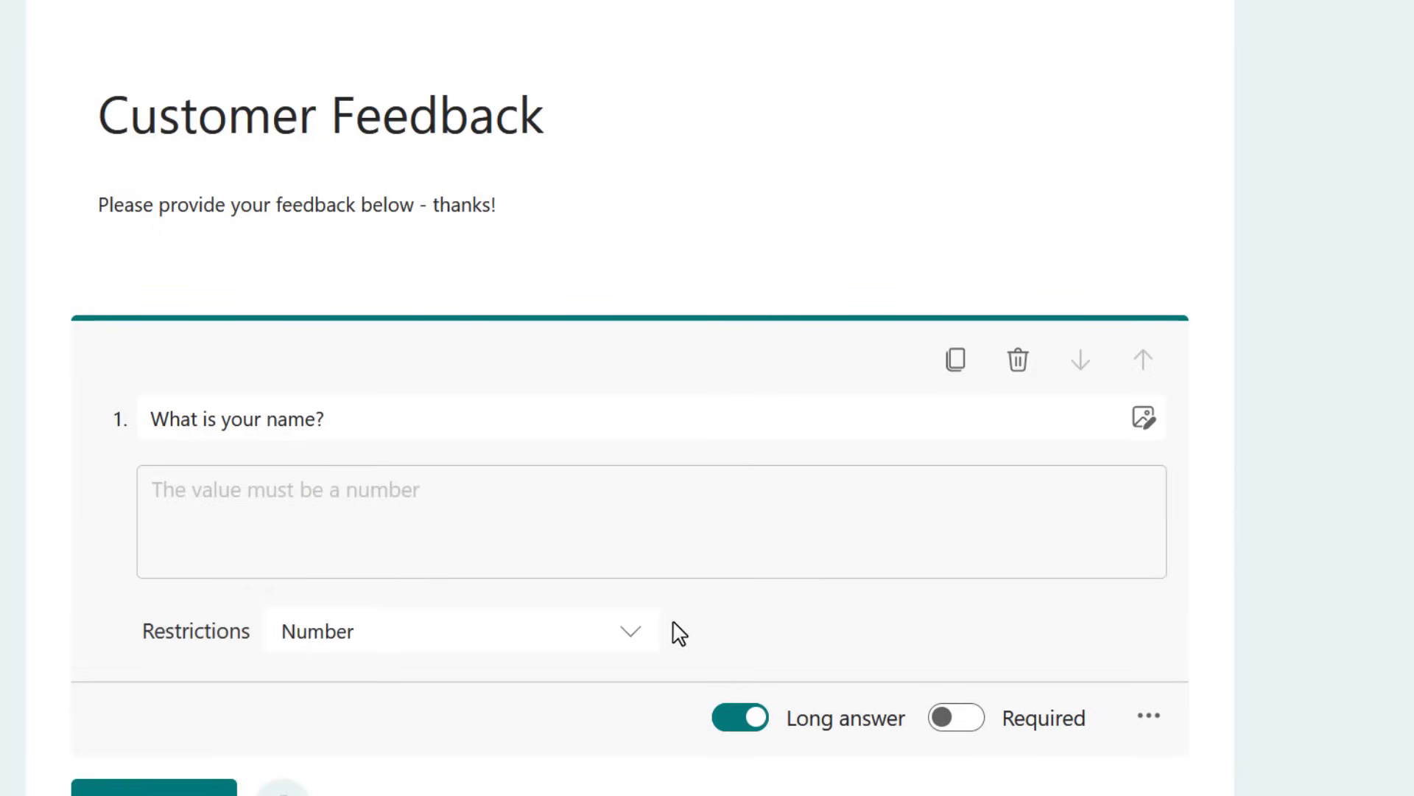
left_click(652, 634)
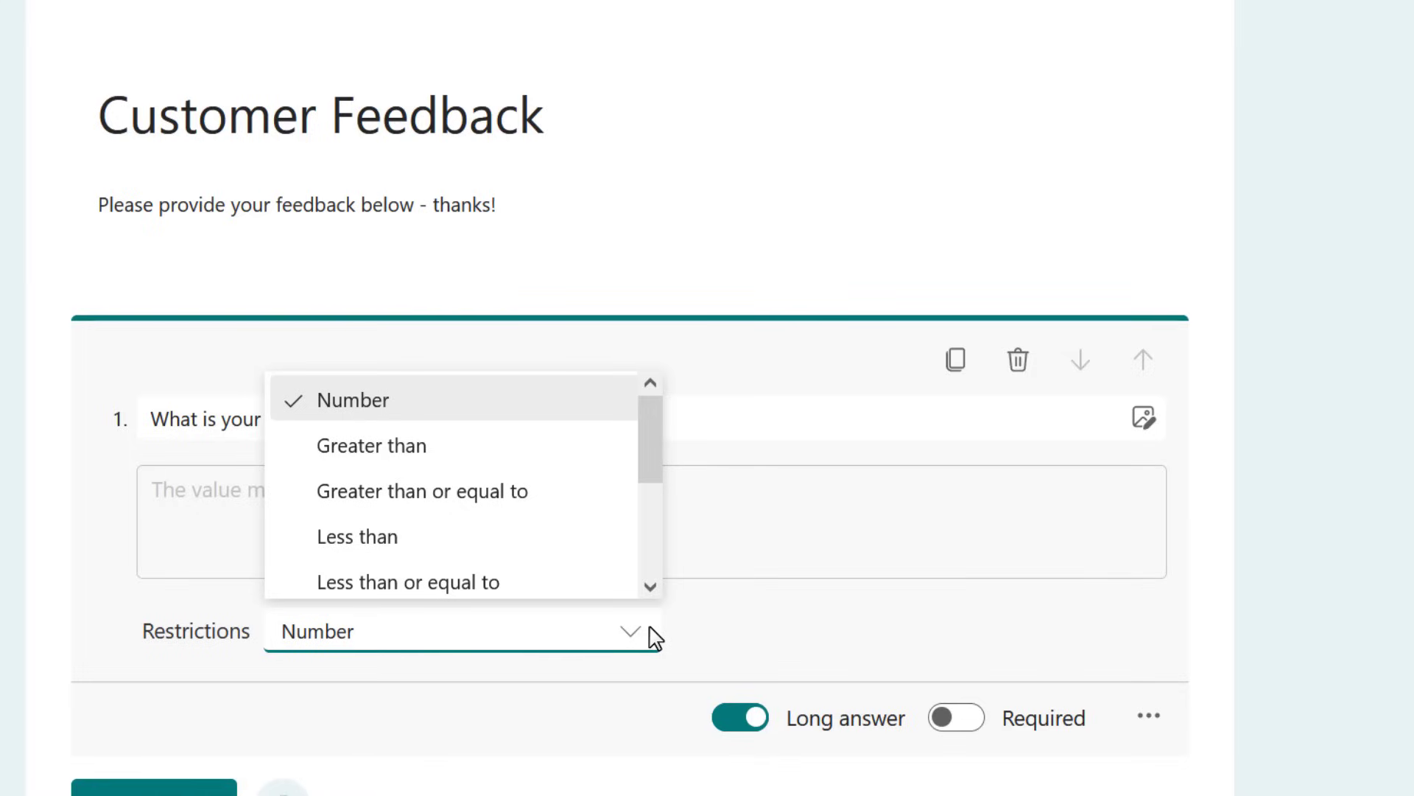
left_click(581, 411)
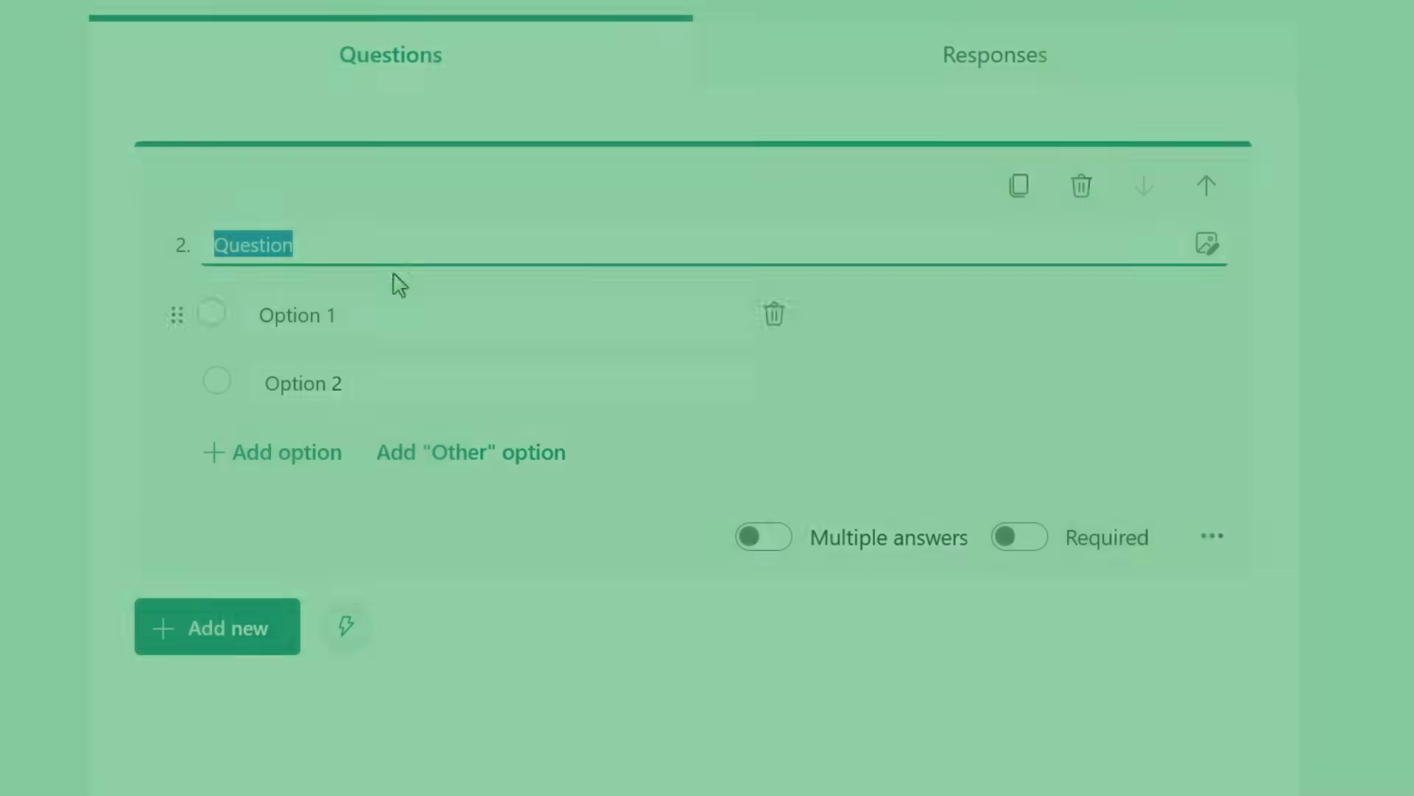
Step: Ask 'What is your favourite colour?' with options Red, Blue, Green and Other
type("What is your fa")
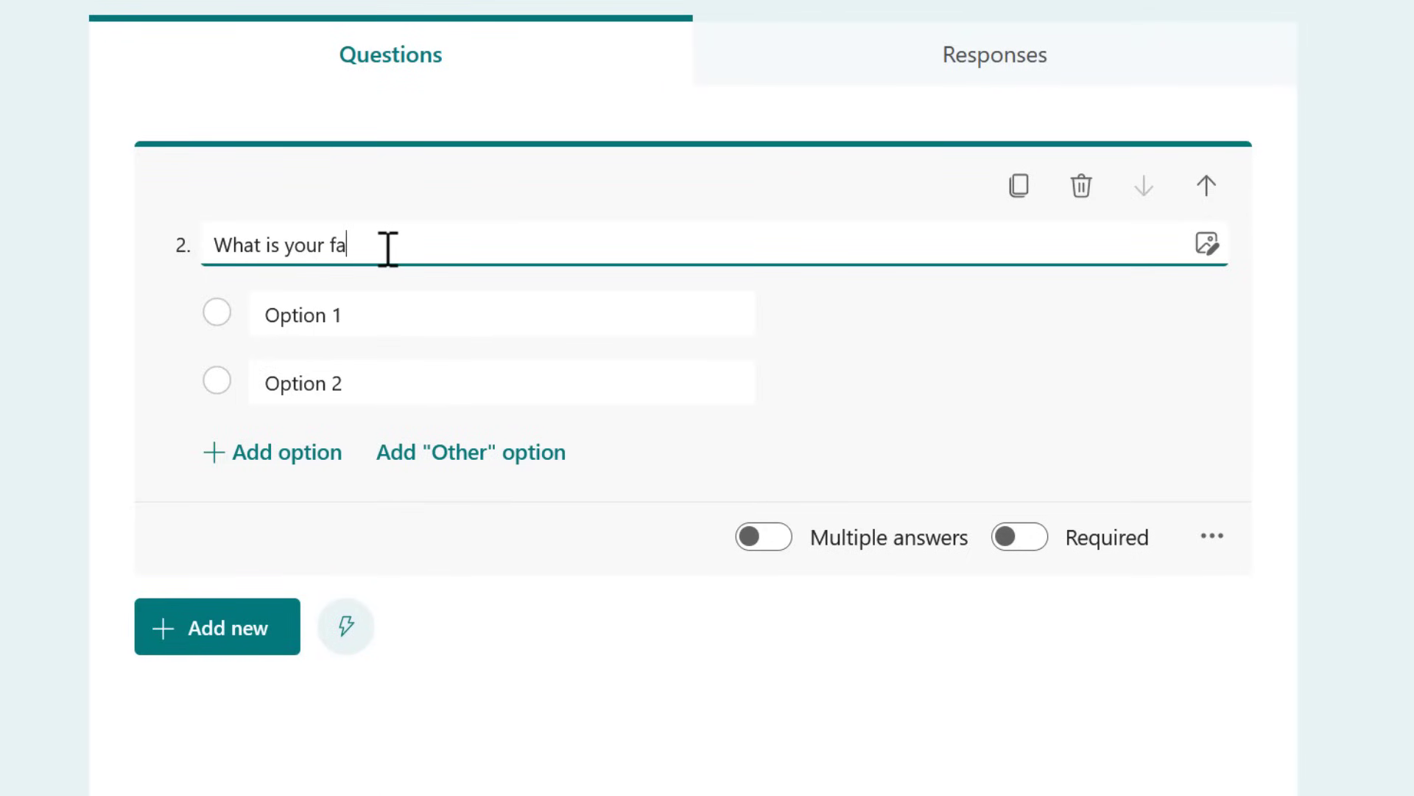
type("vourite colour?")
left_click(427, 313)
type("Red")
left_click(389, 457)
type("Blue")
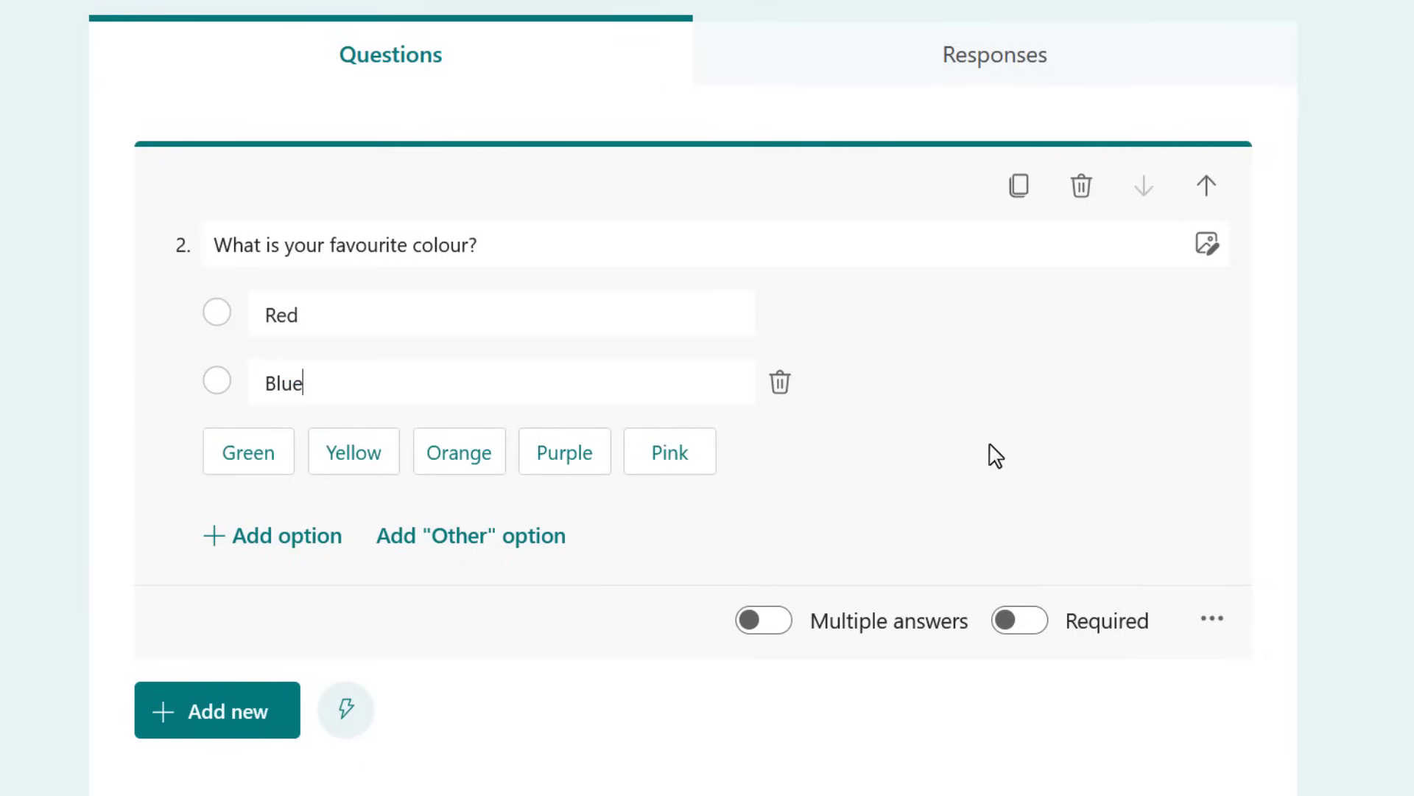
left_click(258, 549)
type("Green")
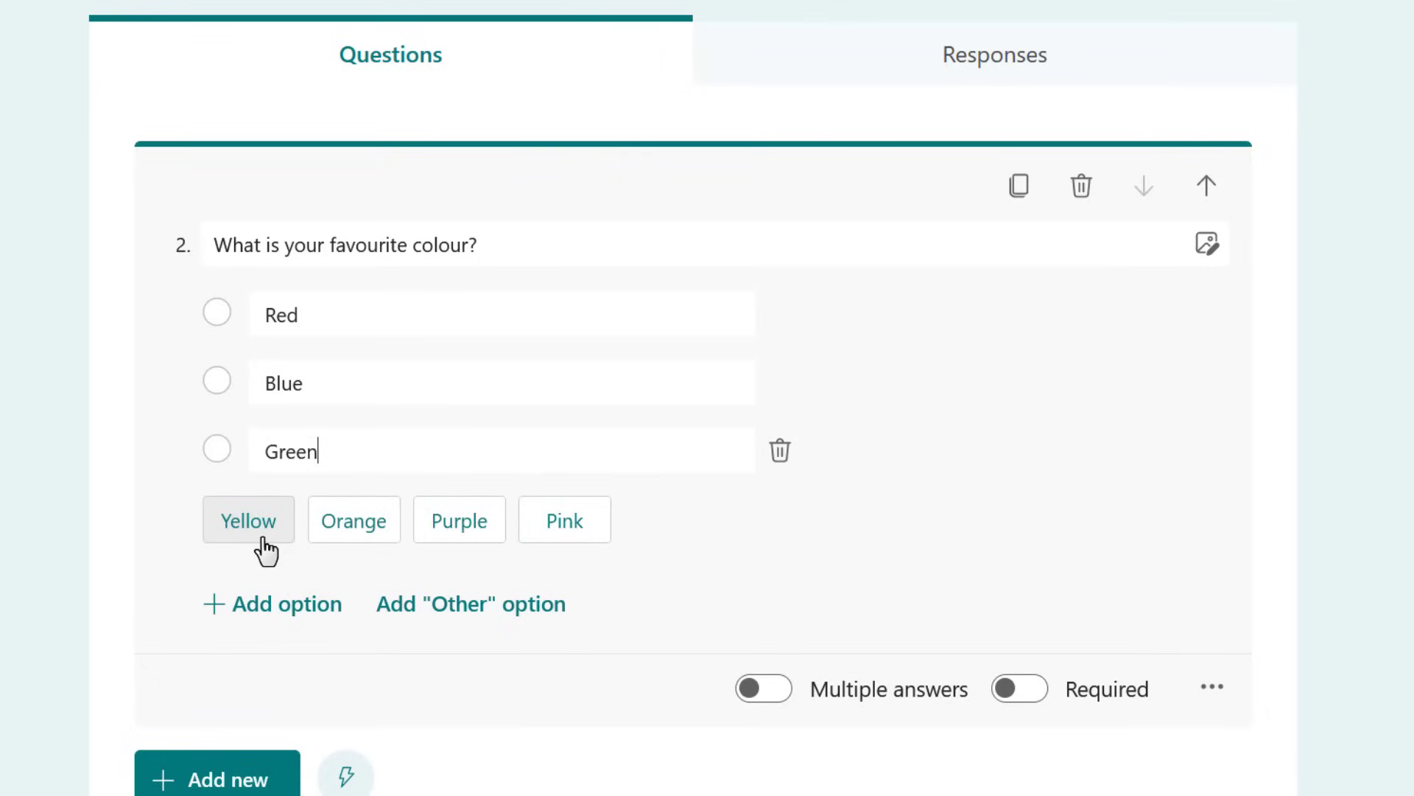
left_click(473, 602)
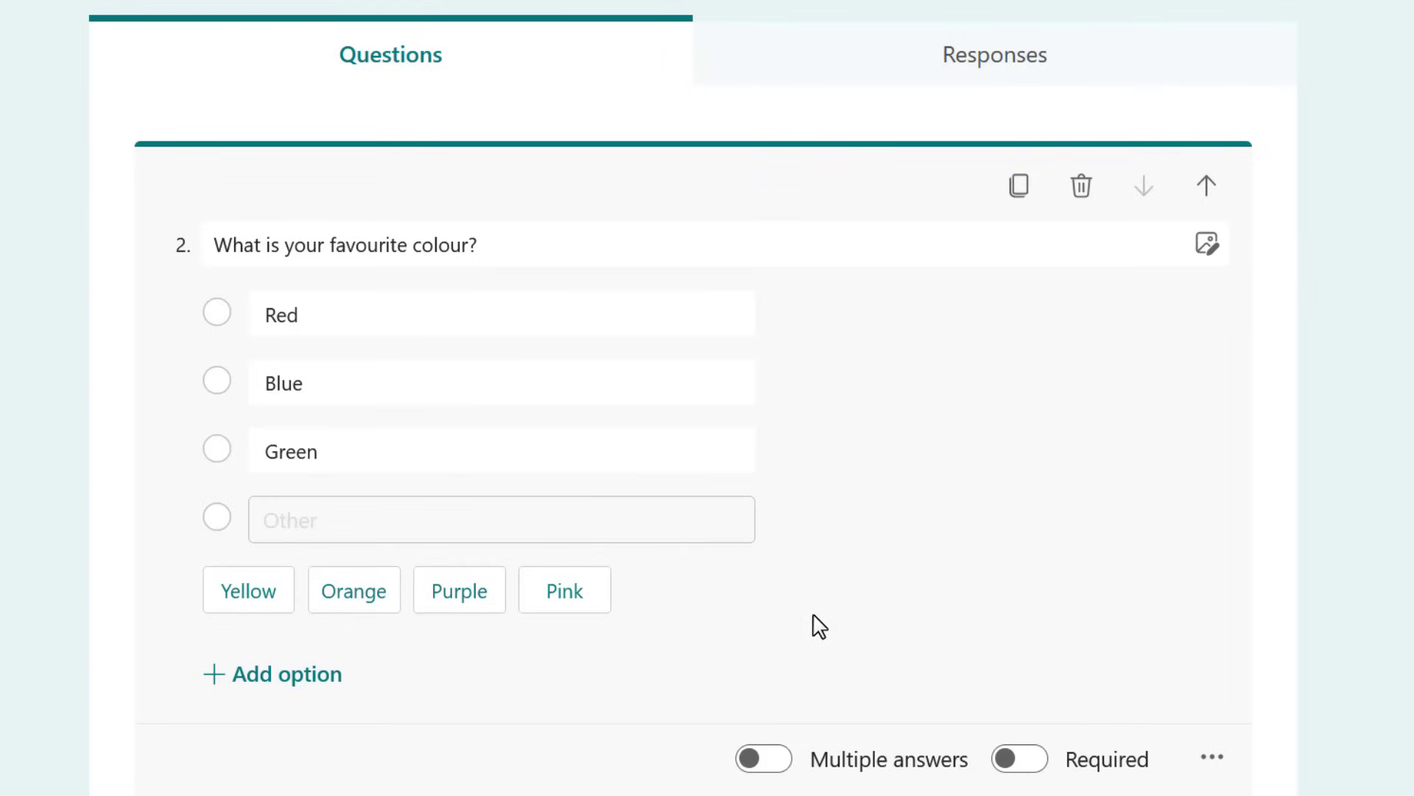
Step: Move Blue to the top, shuffle the options, and make it a single-answer drop-down
left_click(762, 758)
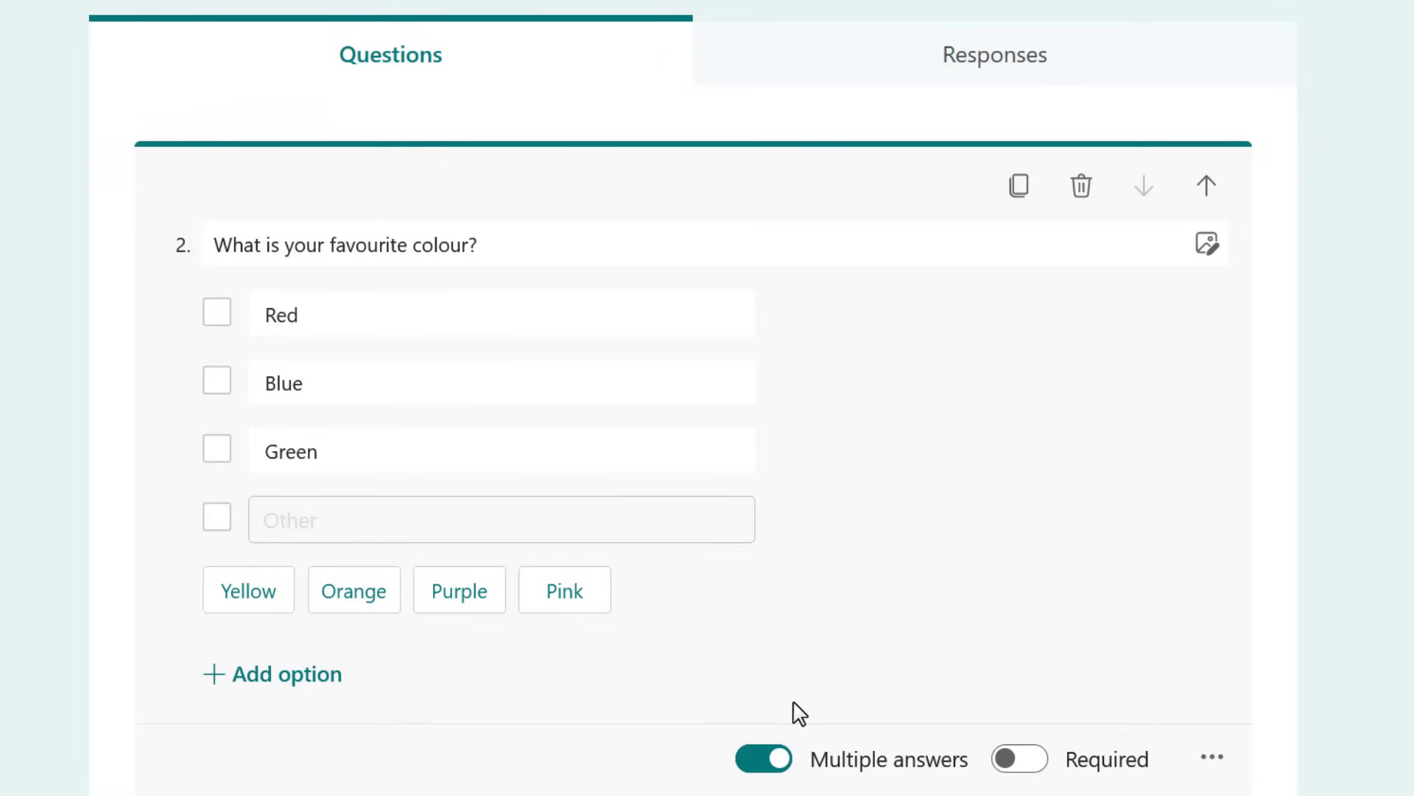
mouse_move(184, 400)
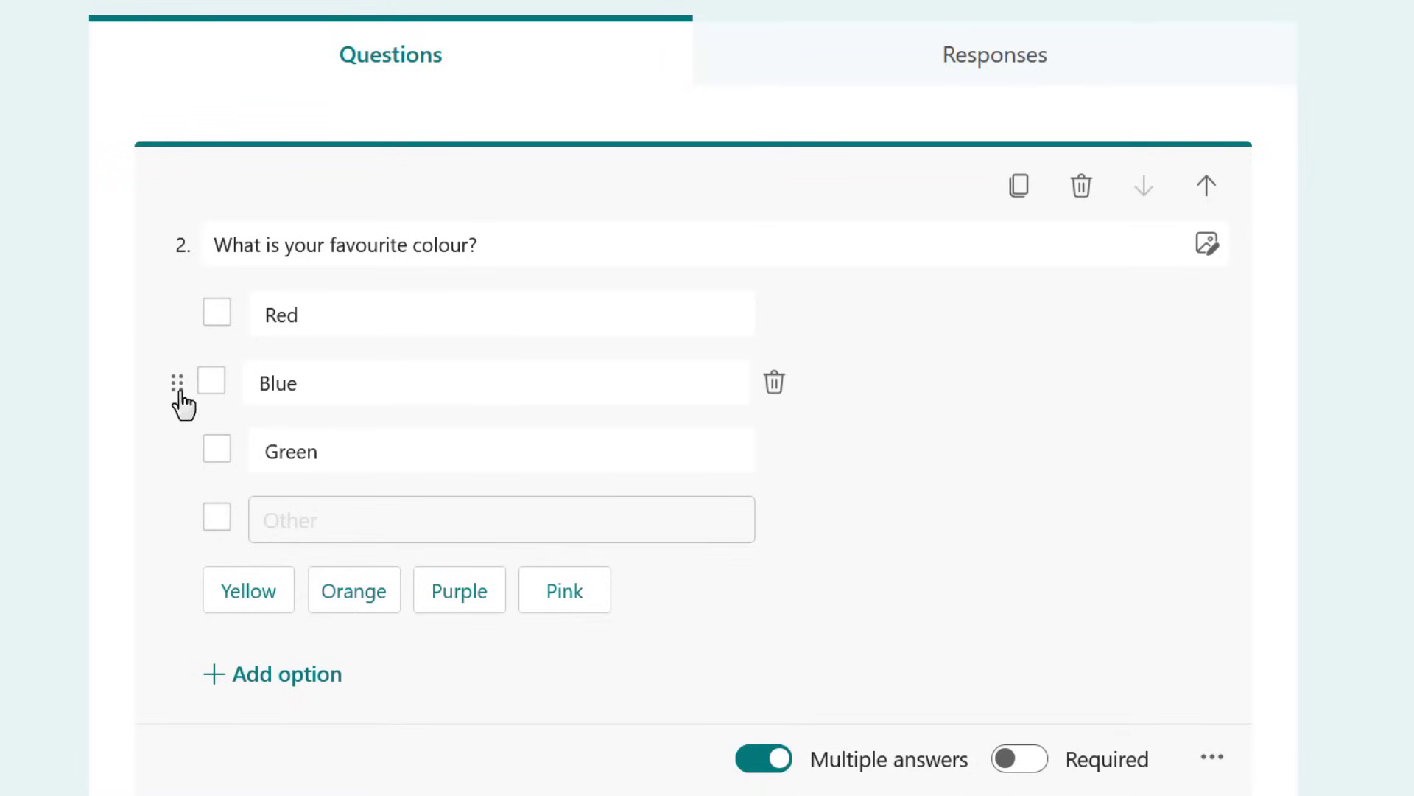
left_click_drag(180, 393, 135, 316)
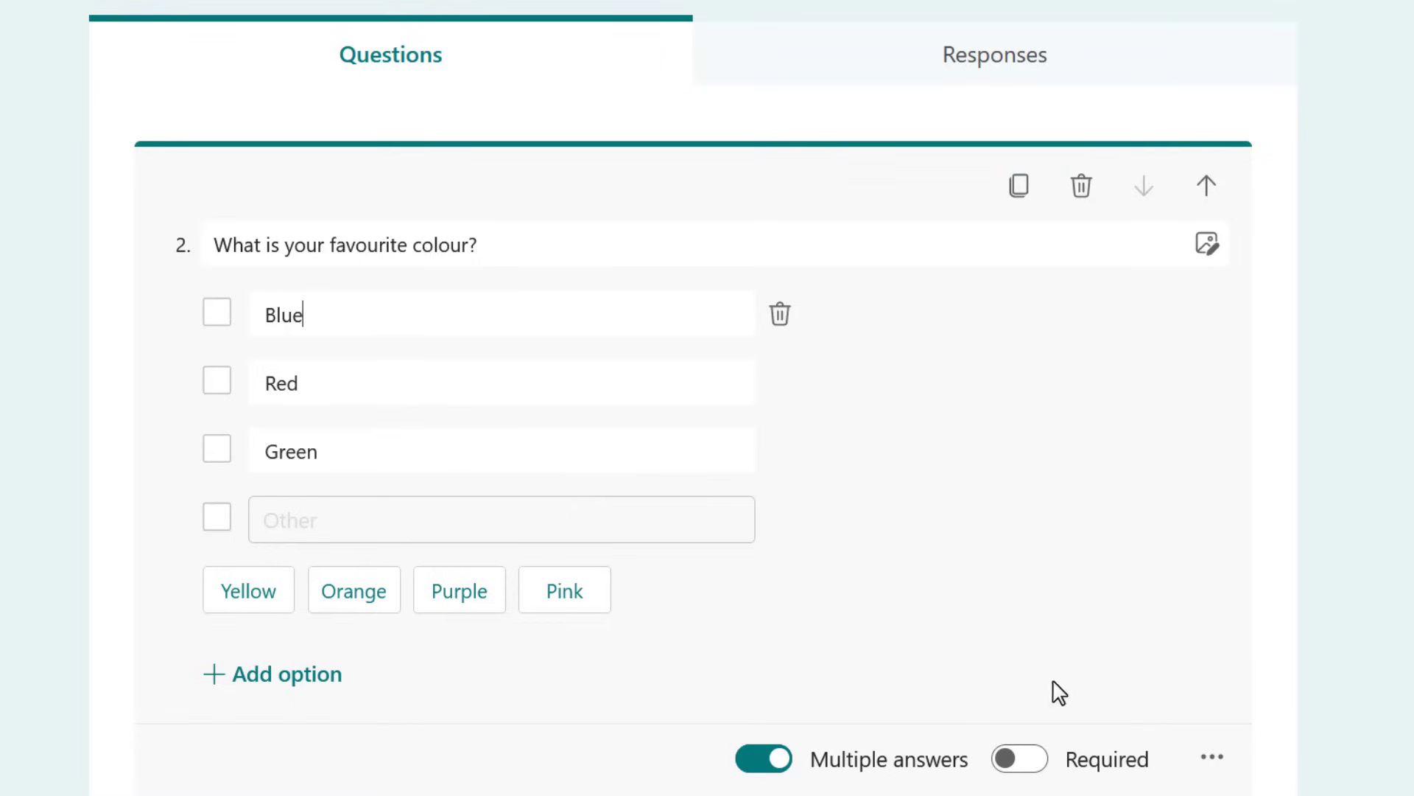
left_click(1206, 760)
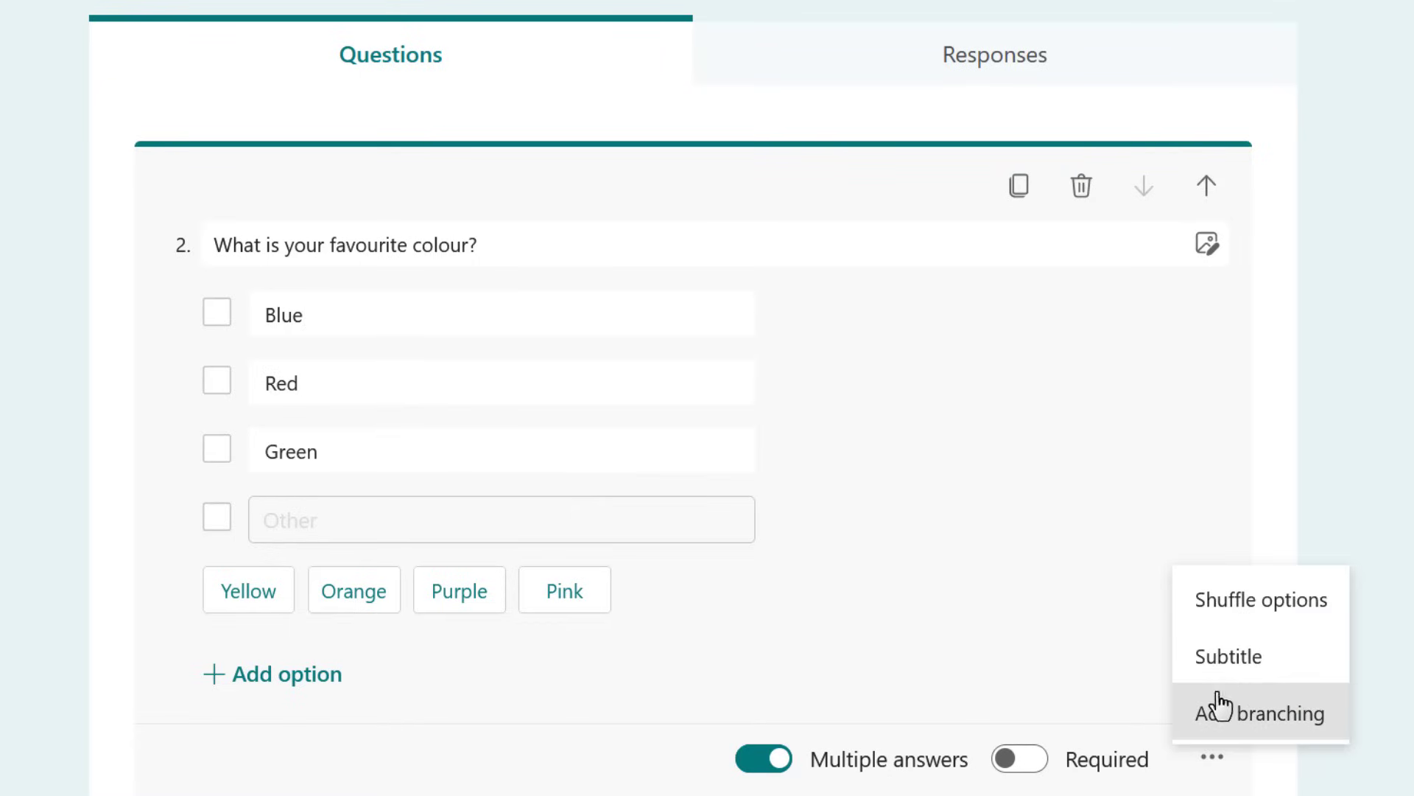
left_click(1270, 625)
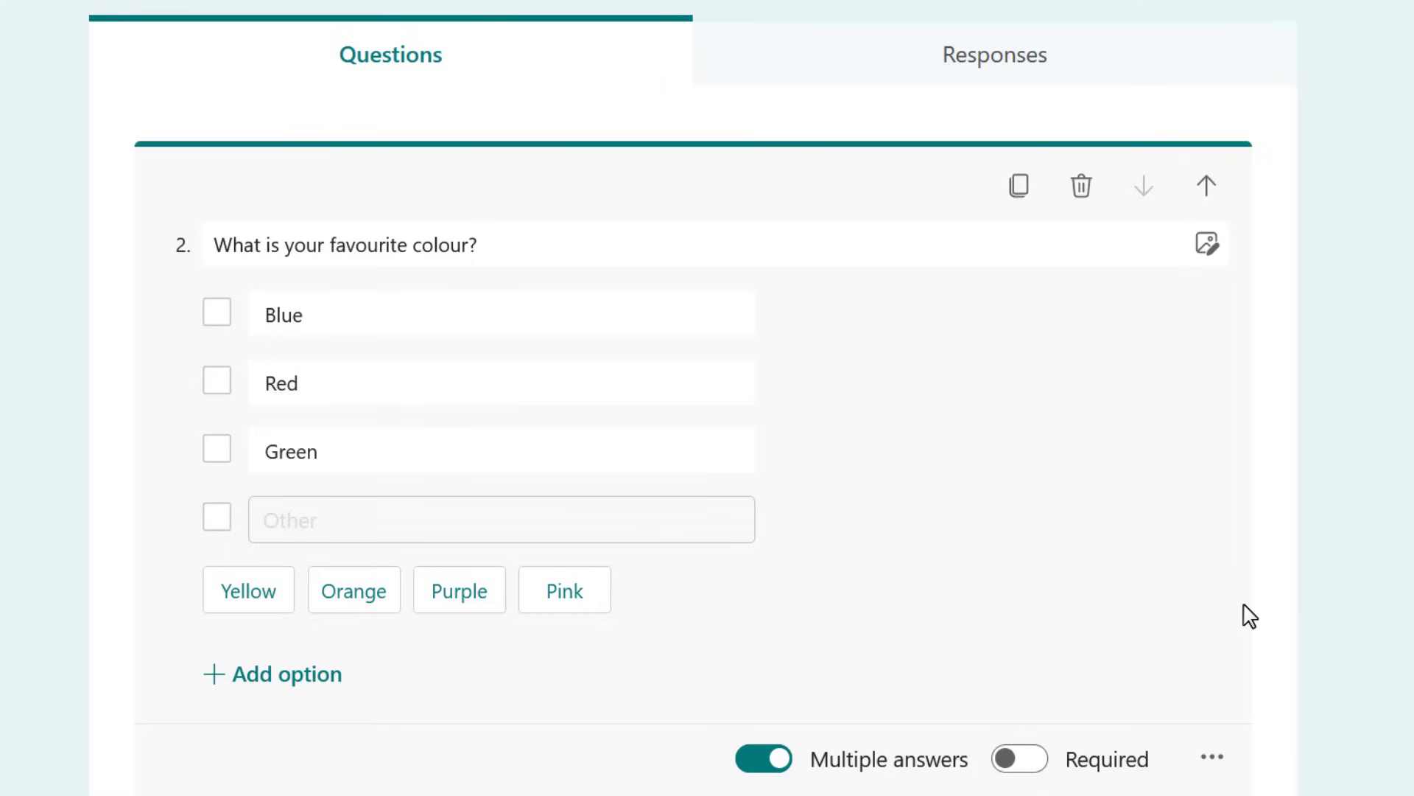
left_click(780, 759)
left_click(1211, 766)
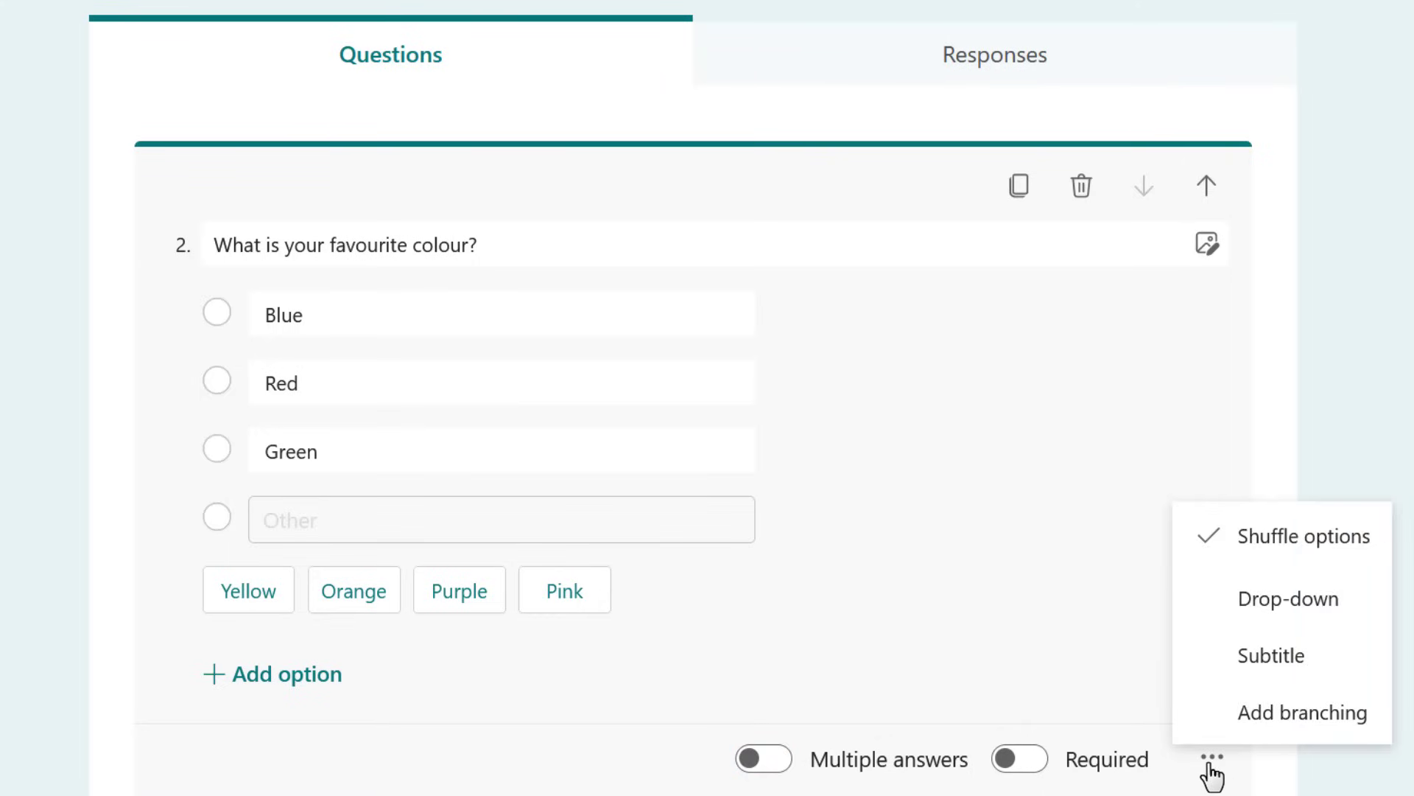
left_click(1197, 622)
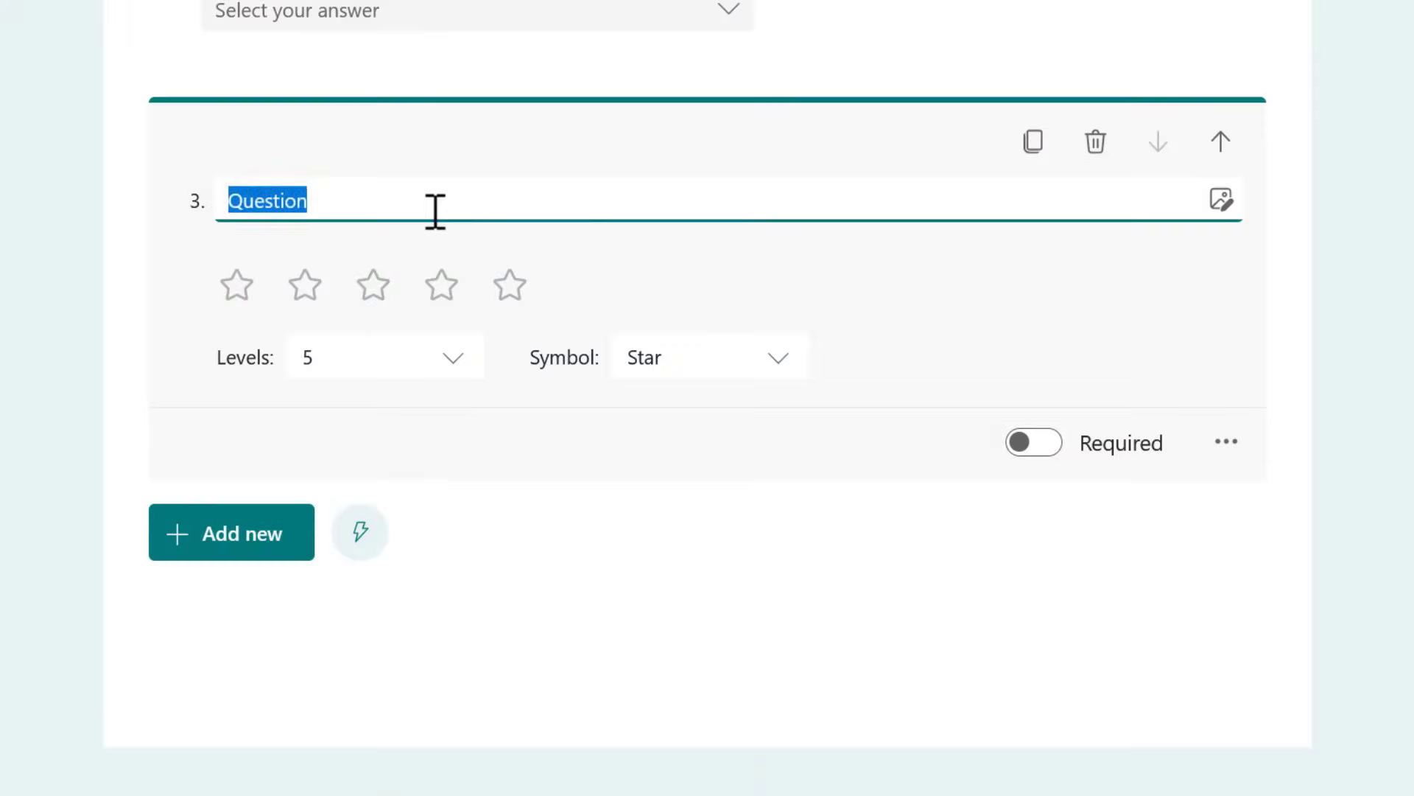
Step: Title the rating question 'How would you rate the show?' with 5 star levels
type("How would you rate the show?")
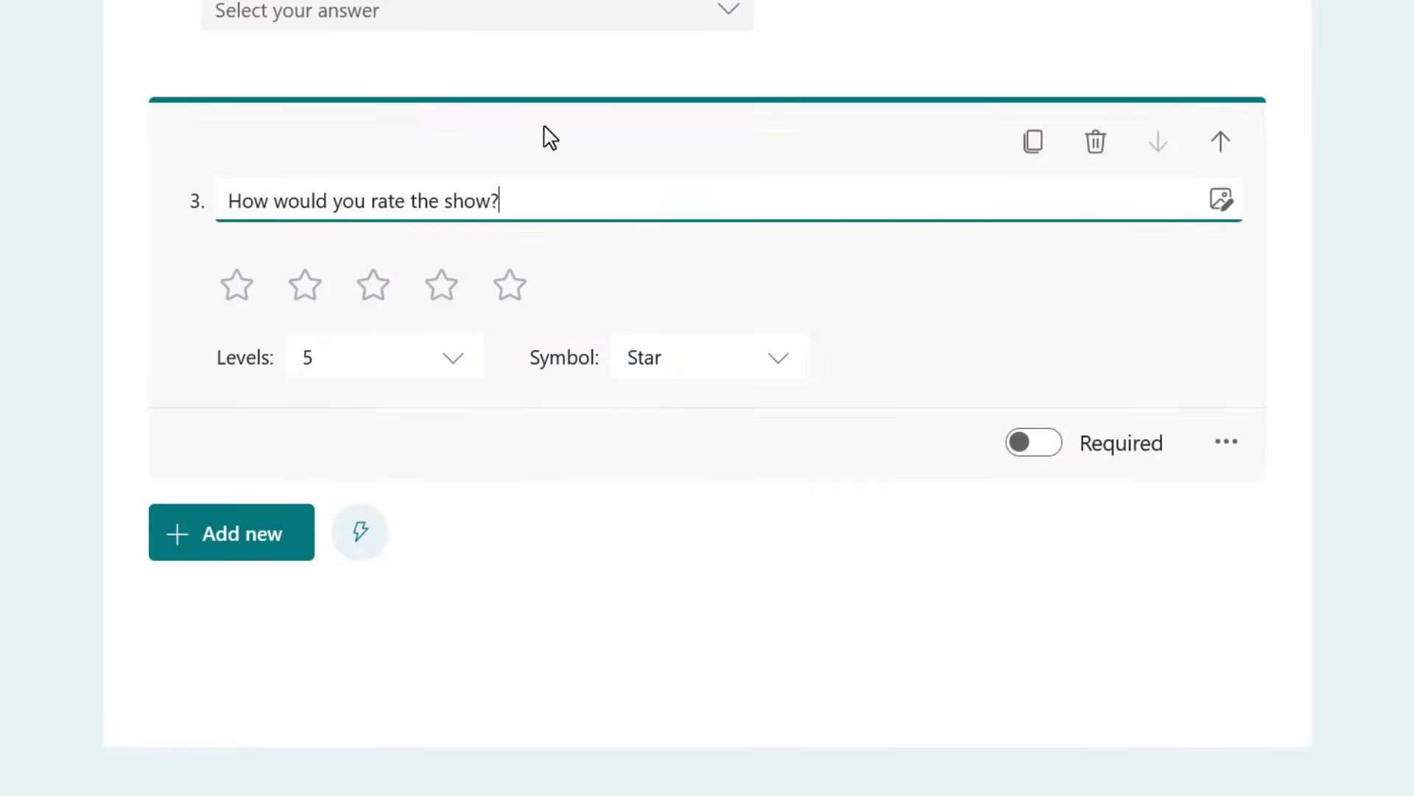
left_click(453, 358)
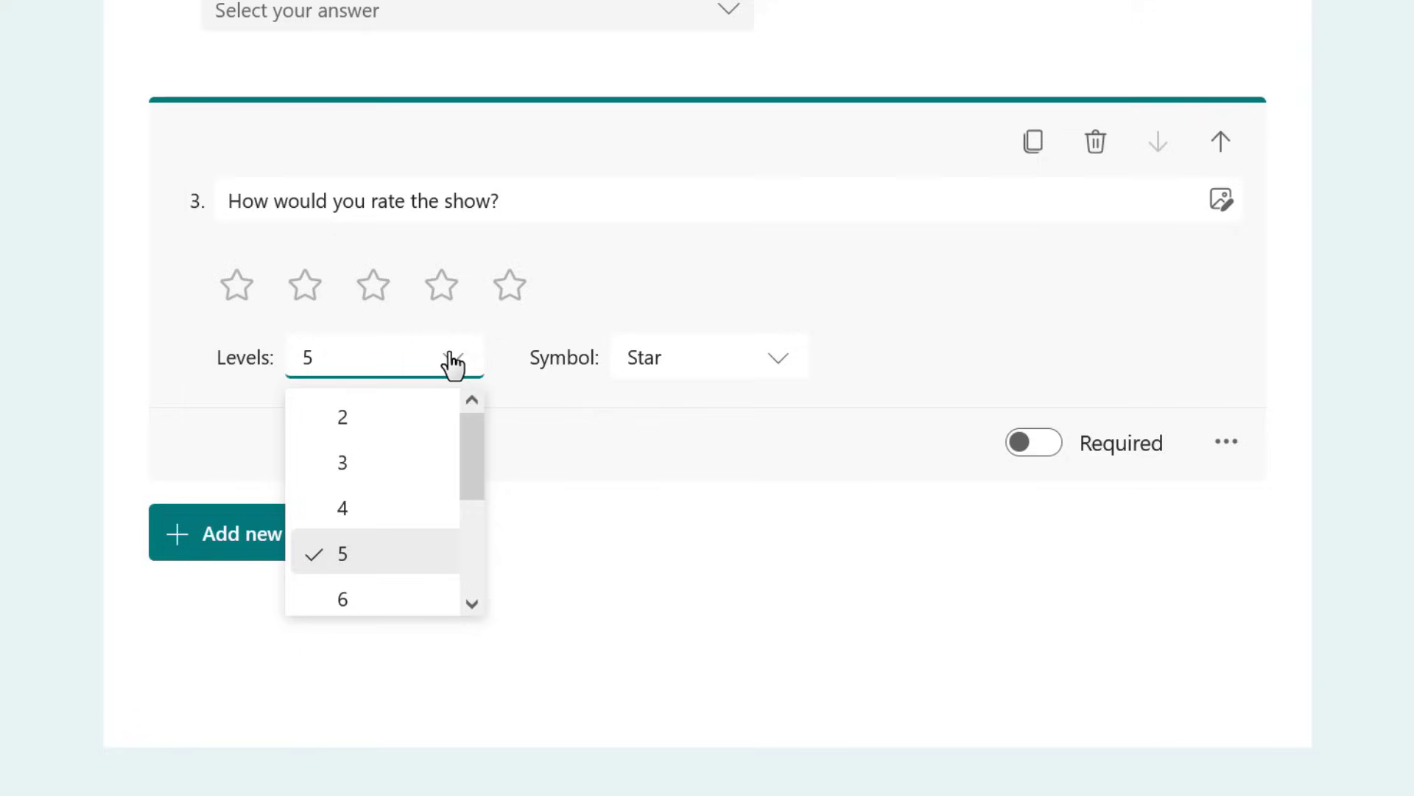
left_click(470, 374)
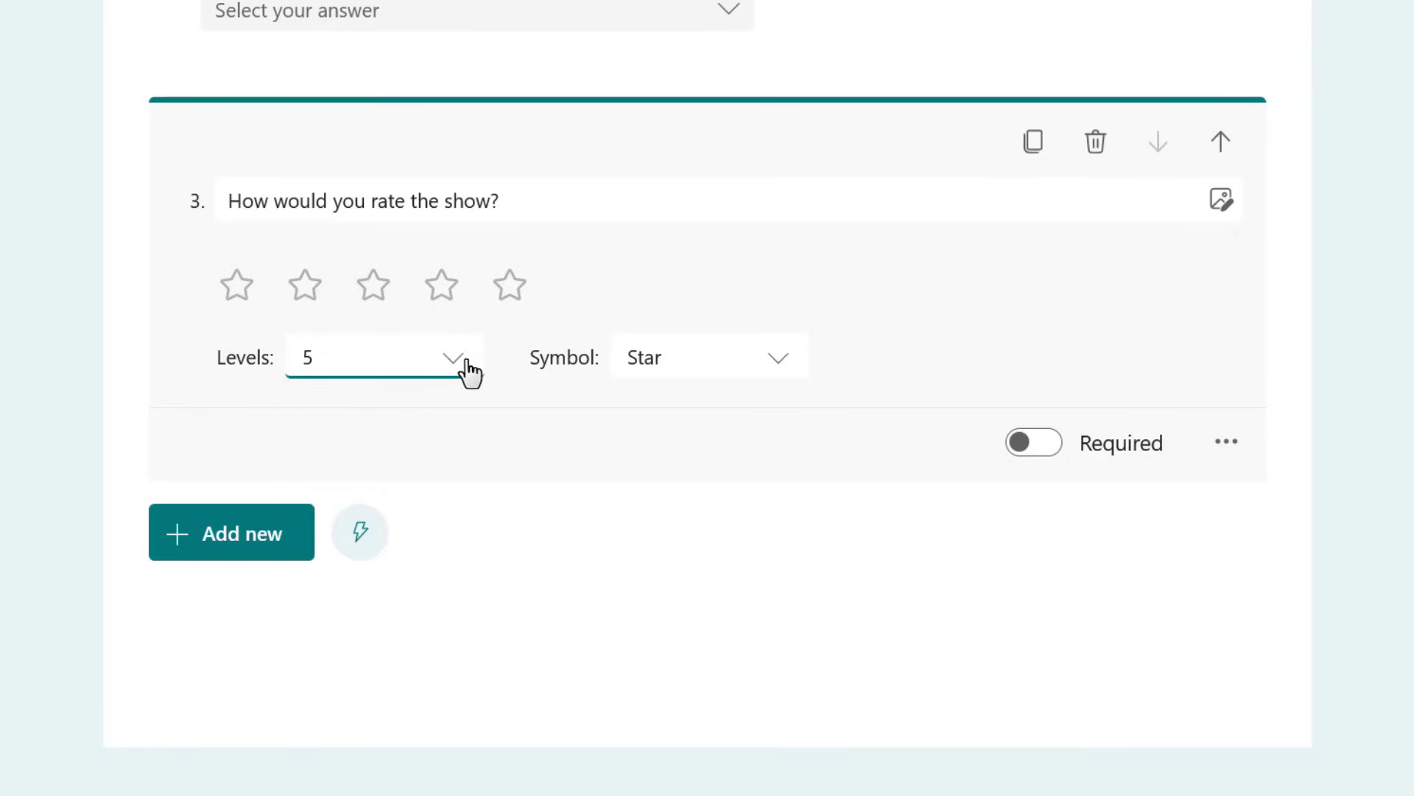
left_click(744, 368)
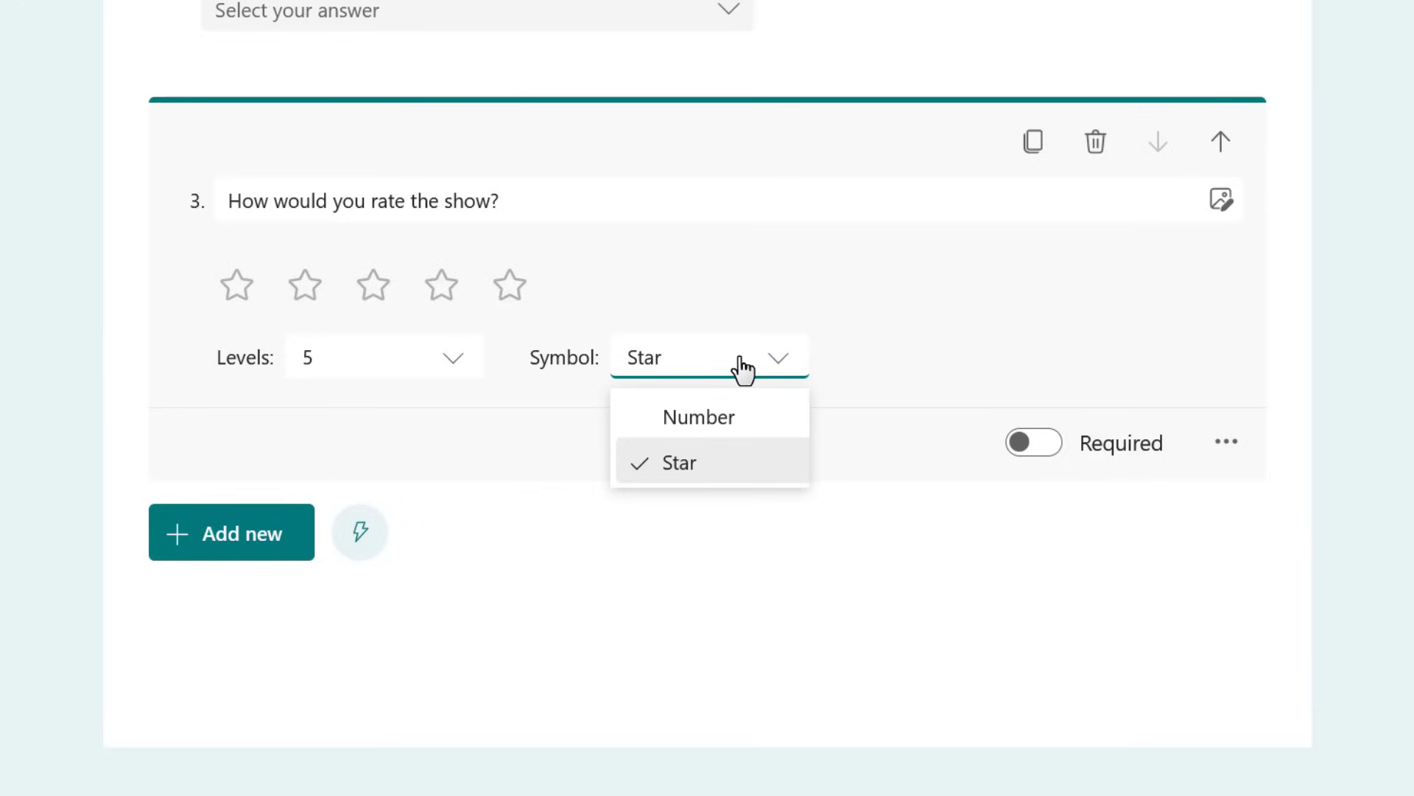
left_click(740, 359)
Step: Label the rating scale ends 'Very poor' and 'Very good'
left_click(1236, 449)
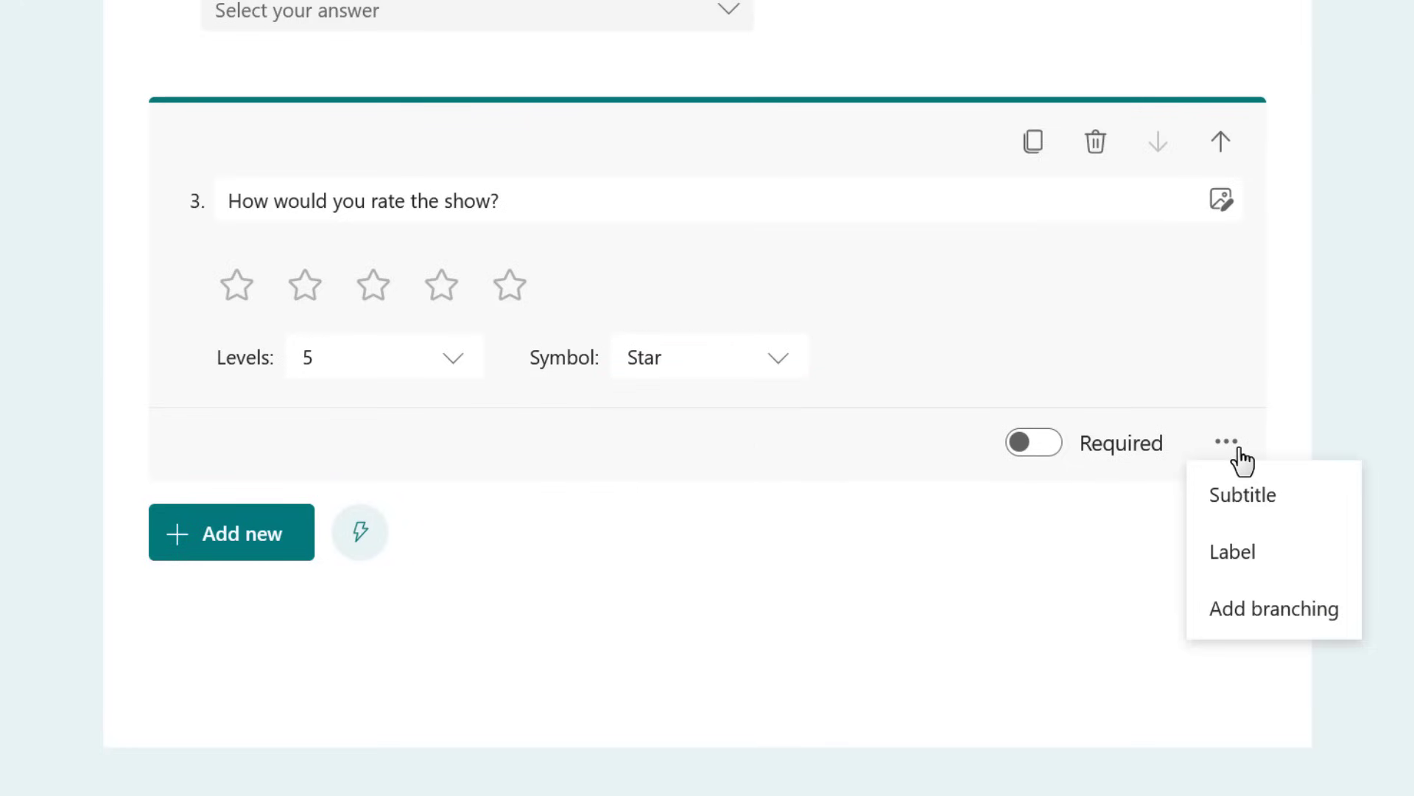
left_click(1250, 554)
left_click(429, 441)
type("Very poor")
key("Tab")
type("Very good")
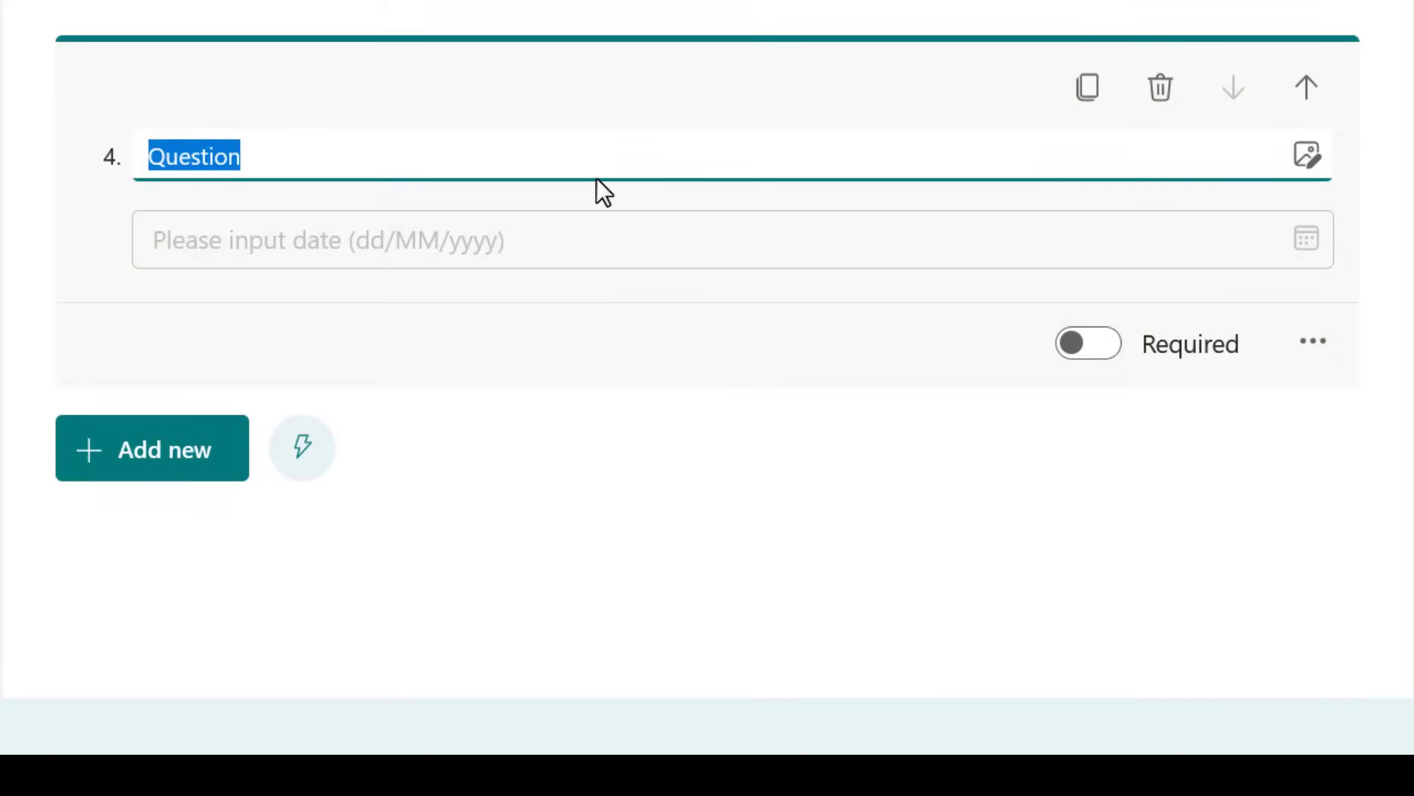
Step: Title the date question 'What date did you visit us?'
type("What date did you visit us?")
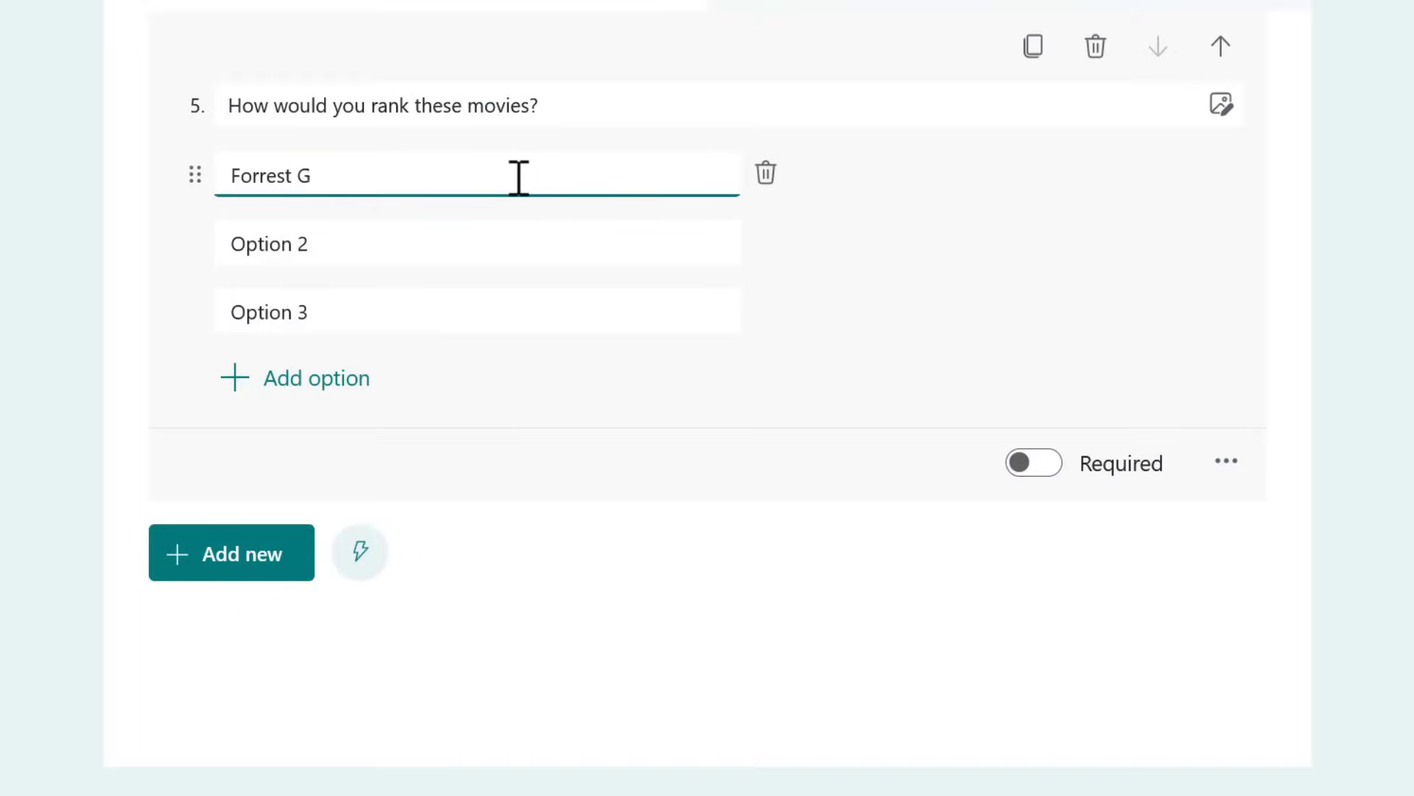
Step: Add ranking options Mission Impossible, The Shining and The Great Escape
key("Tab")
type("Mission Impossible")
key("Tab")
type("The Shining")
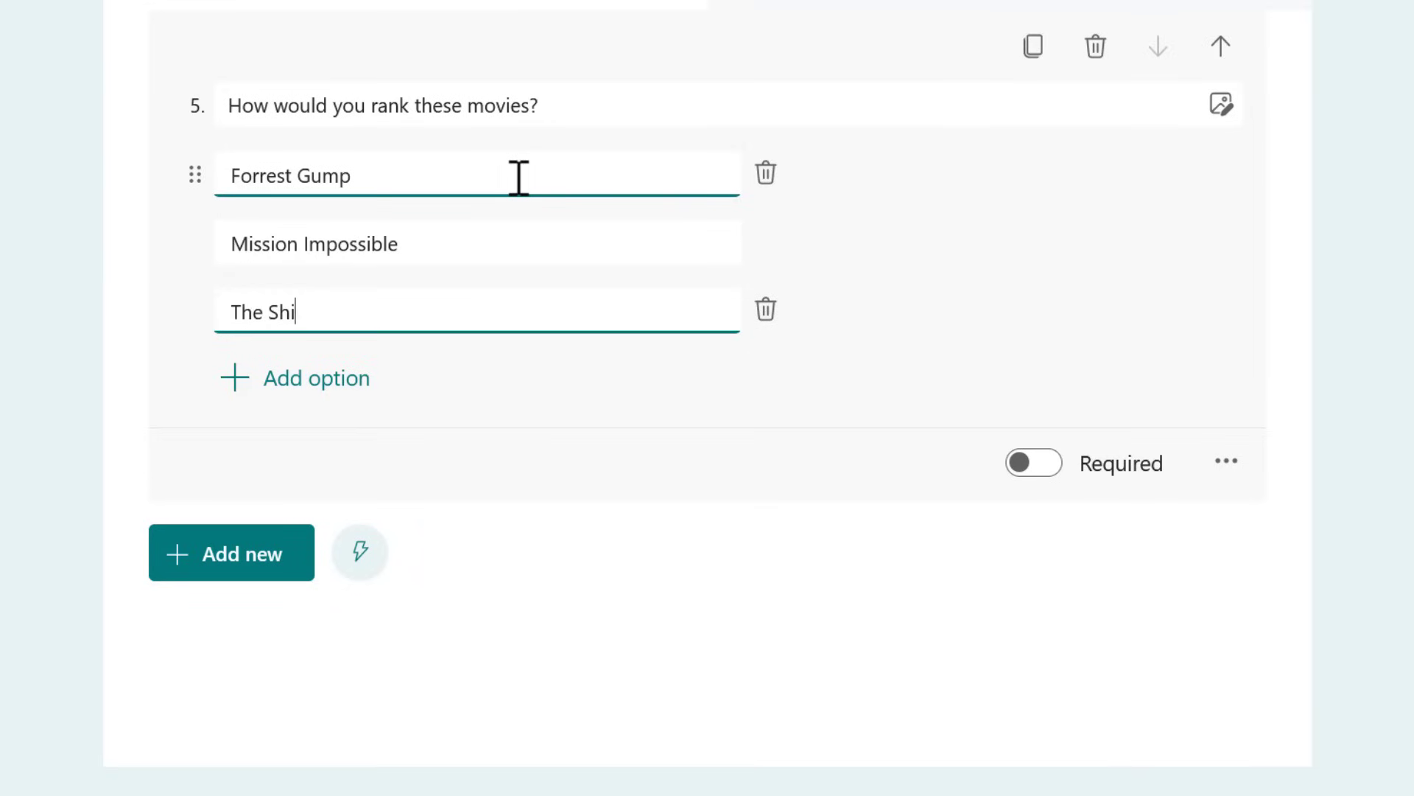
left_click(342, 387)
type("The Great Escape")
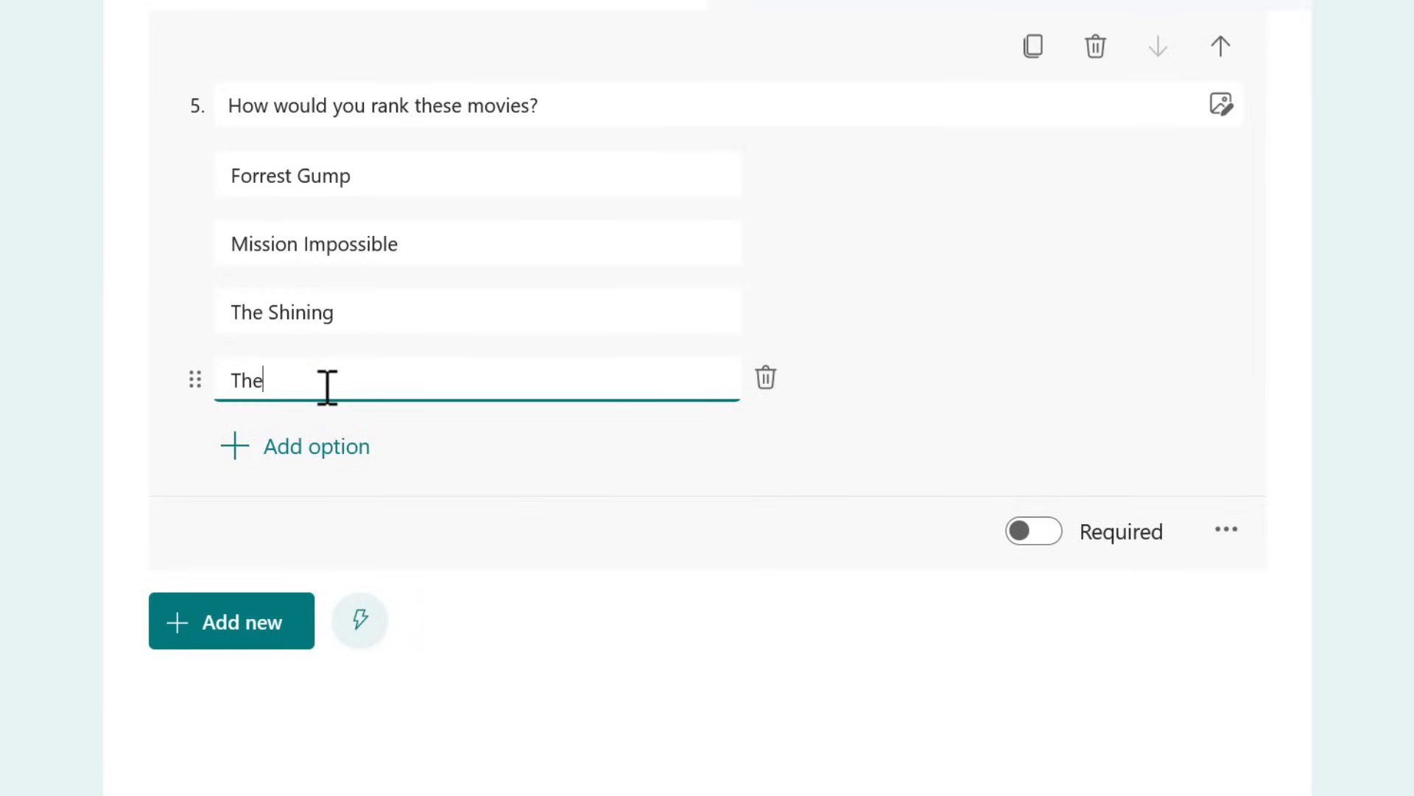
left_click(22, 270)
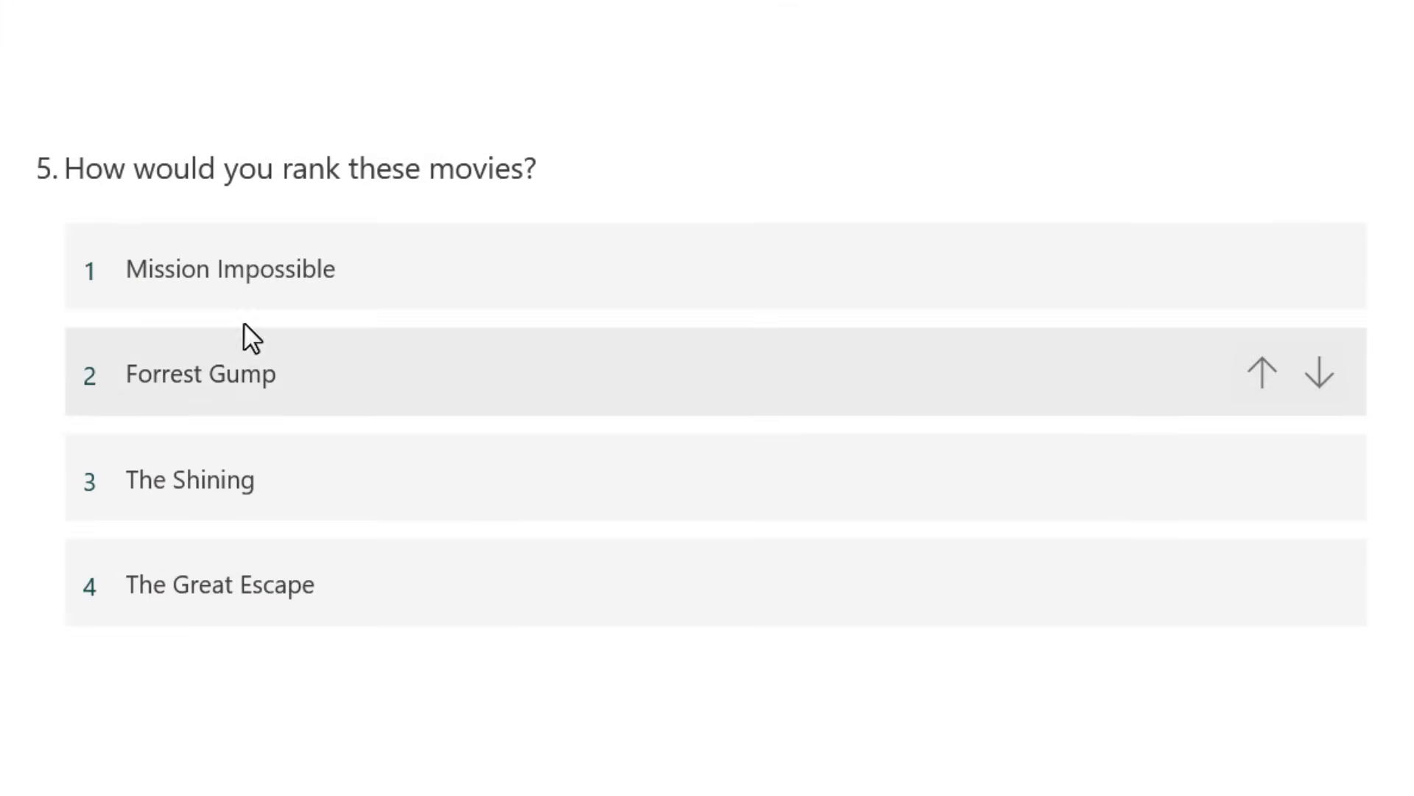
Step: In the preview, drag Mission Impossible to rank 2 and The Shining to rank 4
left_click_drag(246, 281, 224, 405)
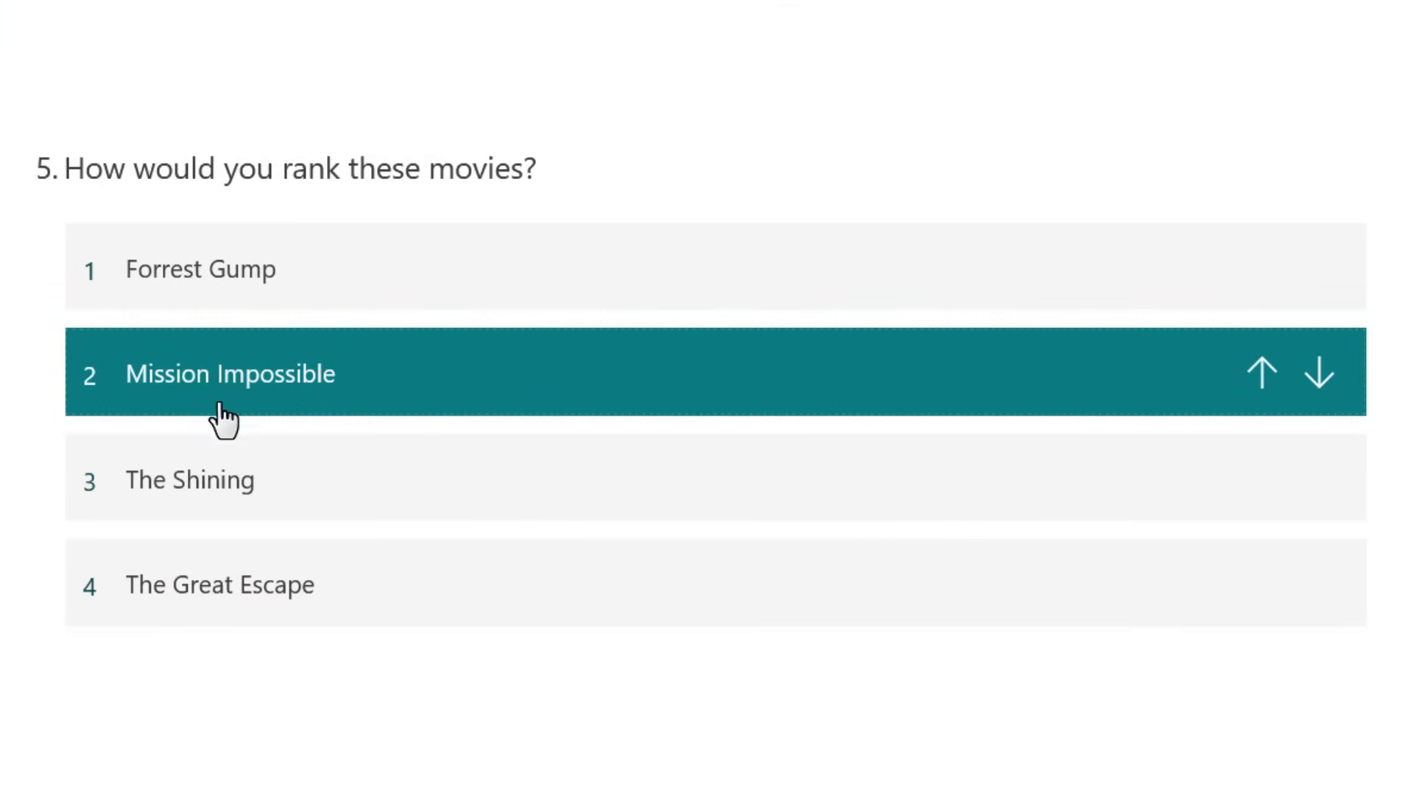
left_click(210, 507)
left_click_drag(210, 507, 193, 587)
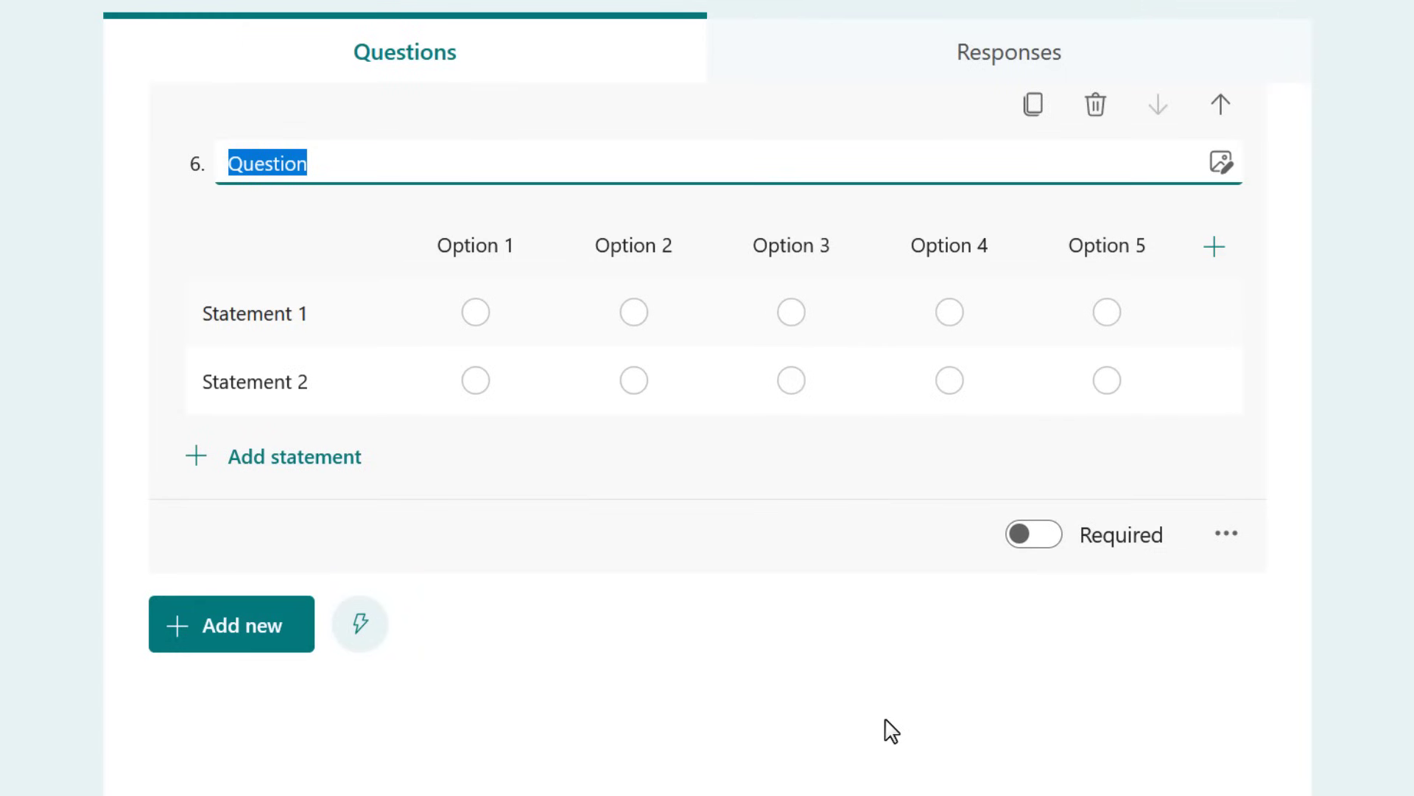
Step: Title the Likert question 'How satisfied are you with the following' with columns Very unsatisfied to Very satisfied
type("How satisfied")
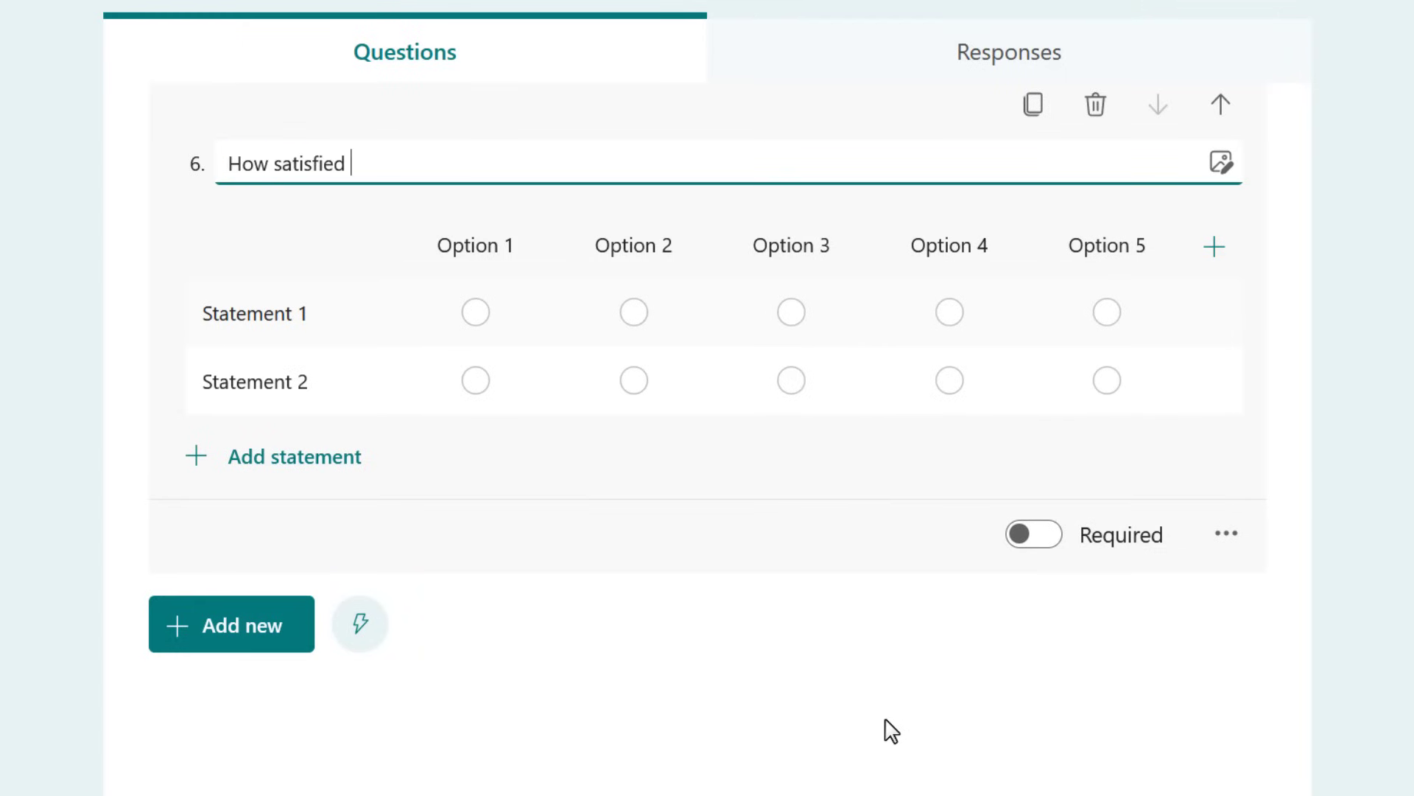
type(" are you w")
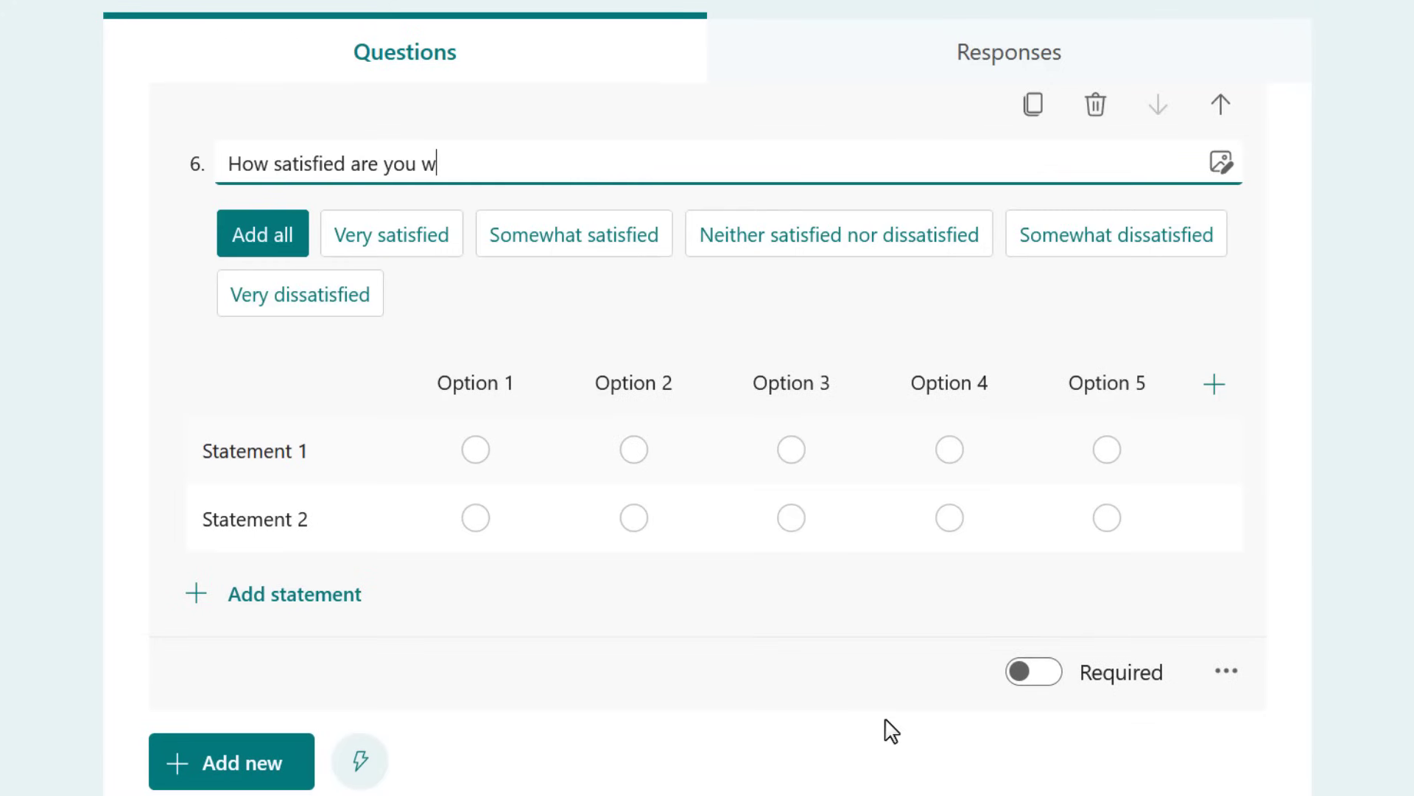
type("ith the following")
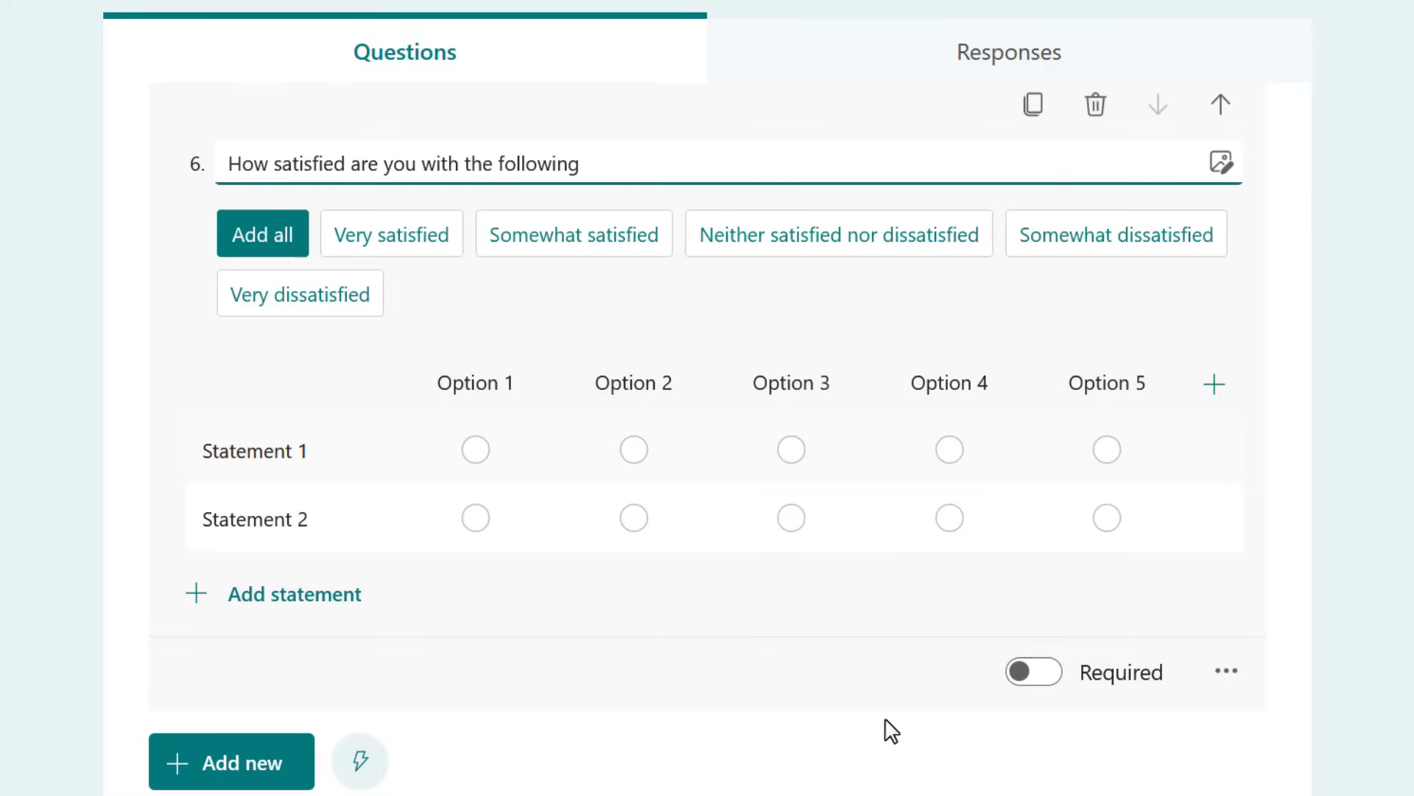
left_click(483, 389)
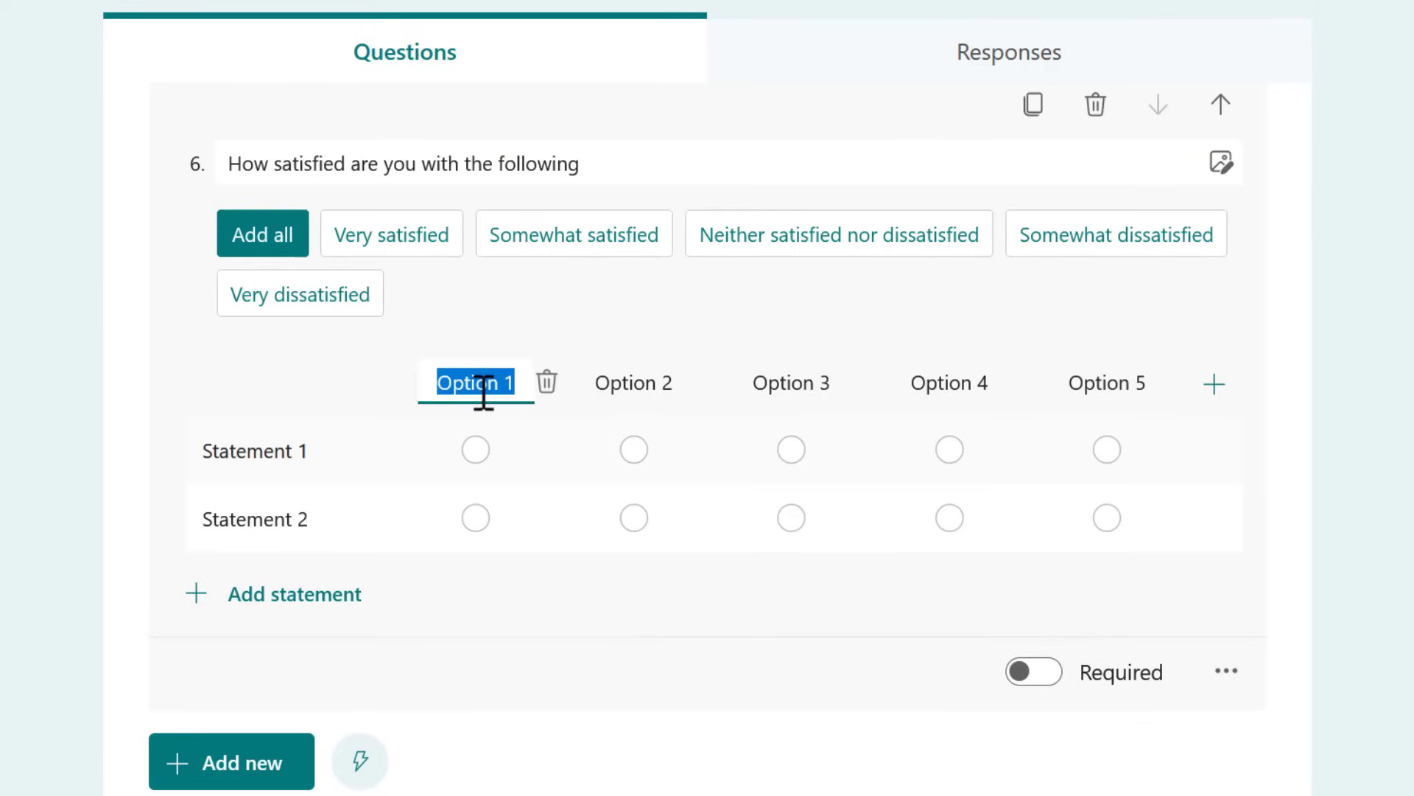
type("Very unsatis")
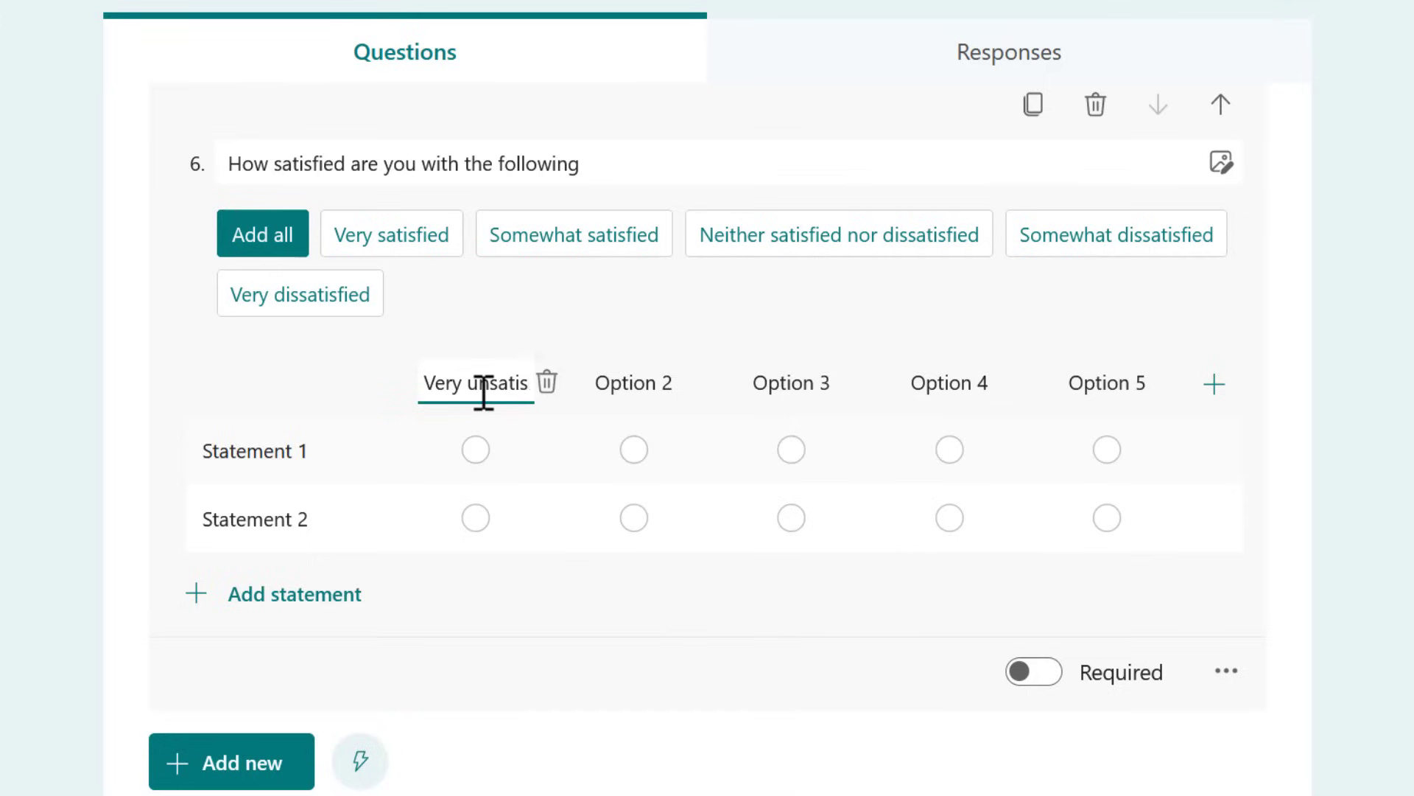
type("fied")
left_click(590, 410)
type("Unsatisfied")
double_click(808, 411)
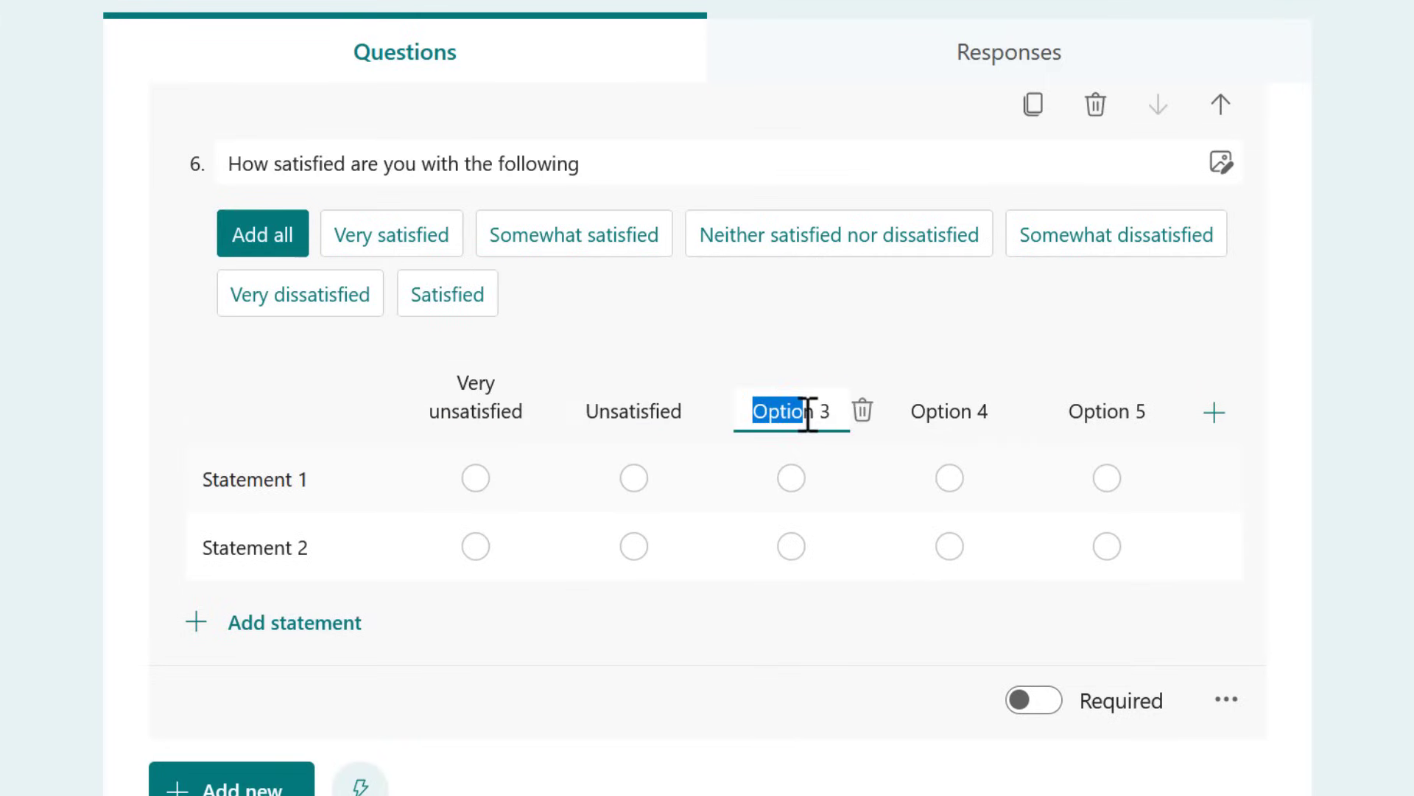
type("Neutral")
key("Delete")
key("Delete")
left_click(935, 411)
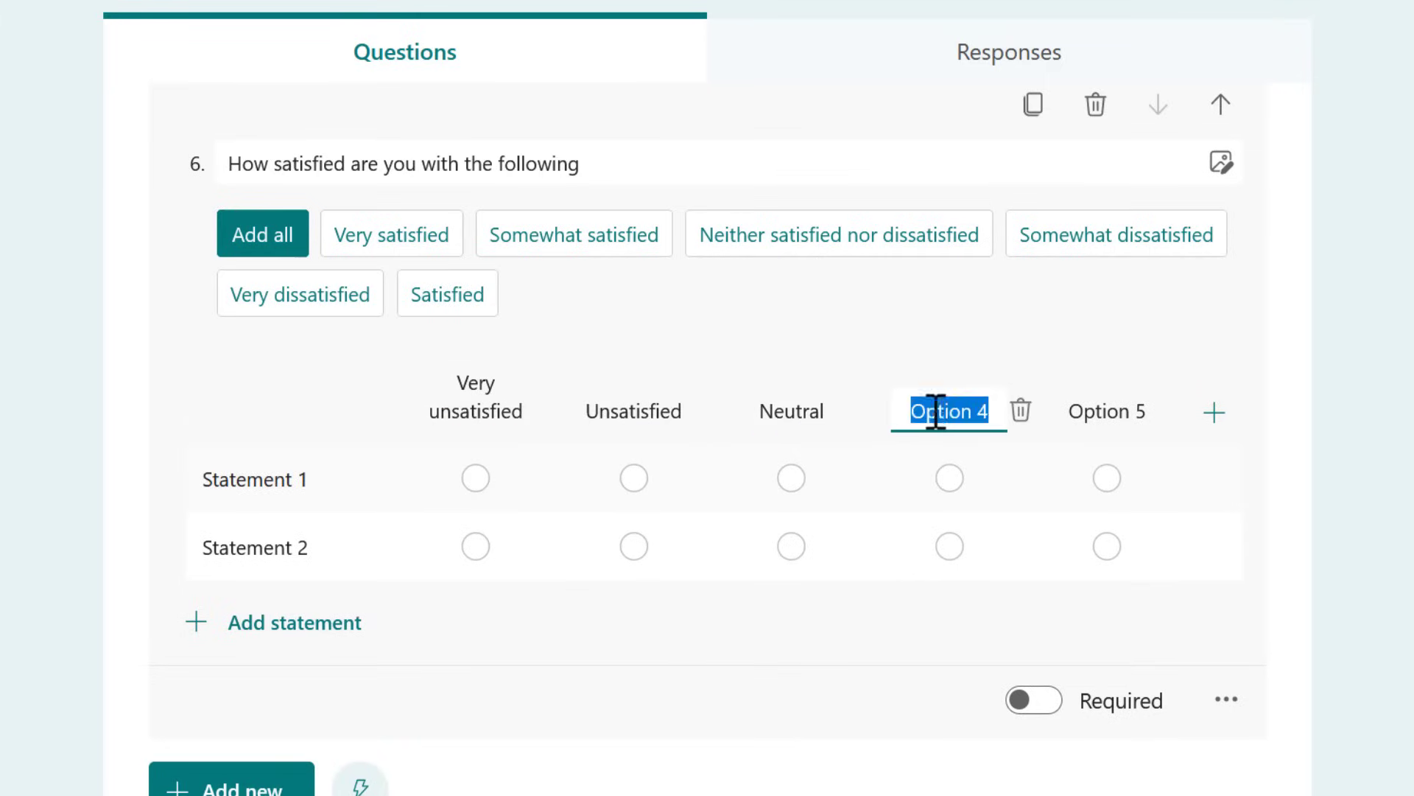
type("Satisfied")
left_click(1083, 411)
type("Very sat")
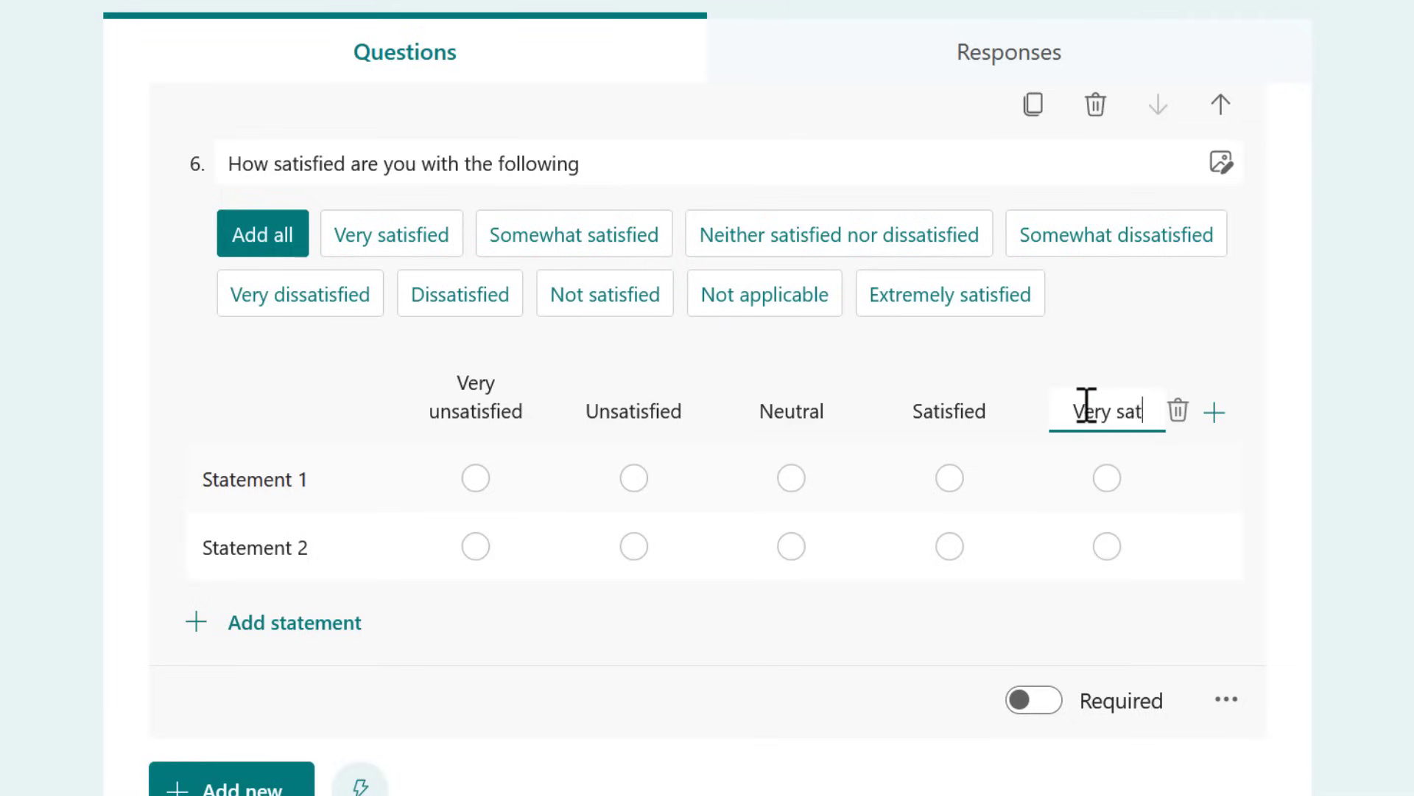
type("isfied")
Step: Name the Likert statements Service, Cost and Venue
left_click(294, 479)
type("Service")
left_click(258, 546)
type("Cost")
left_click(259, 626)
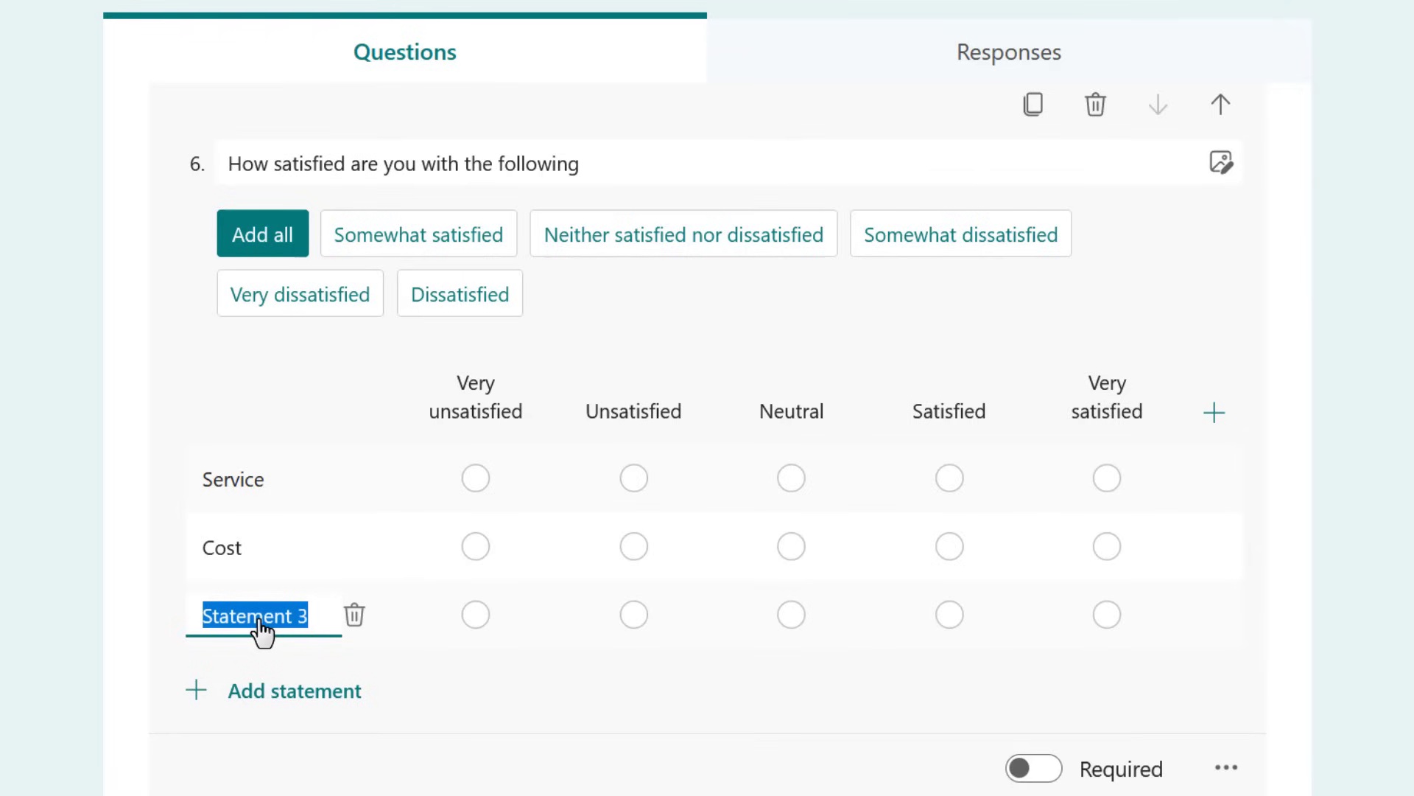
type("Venue")
left_click(147, 586)
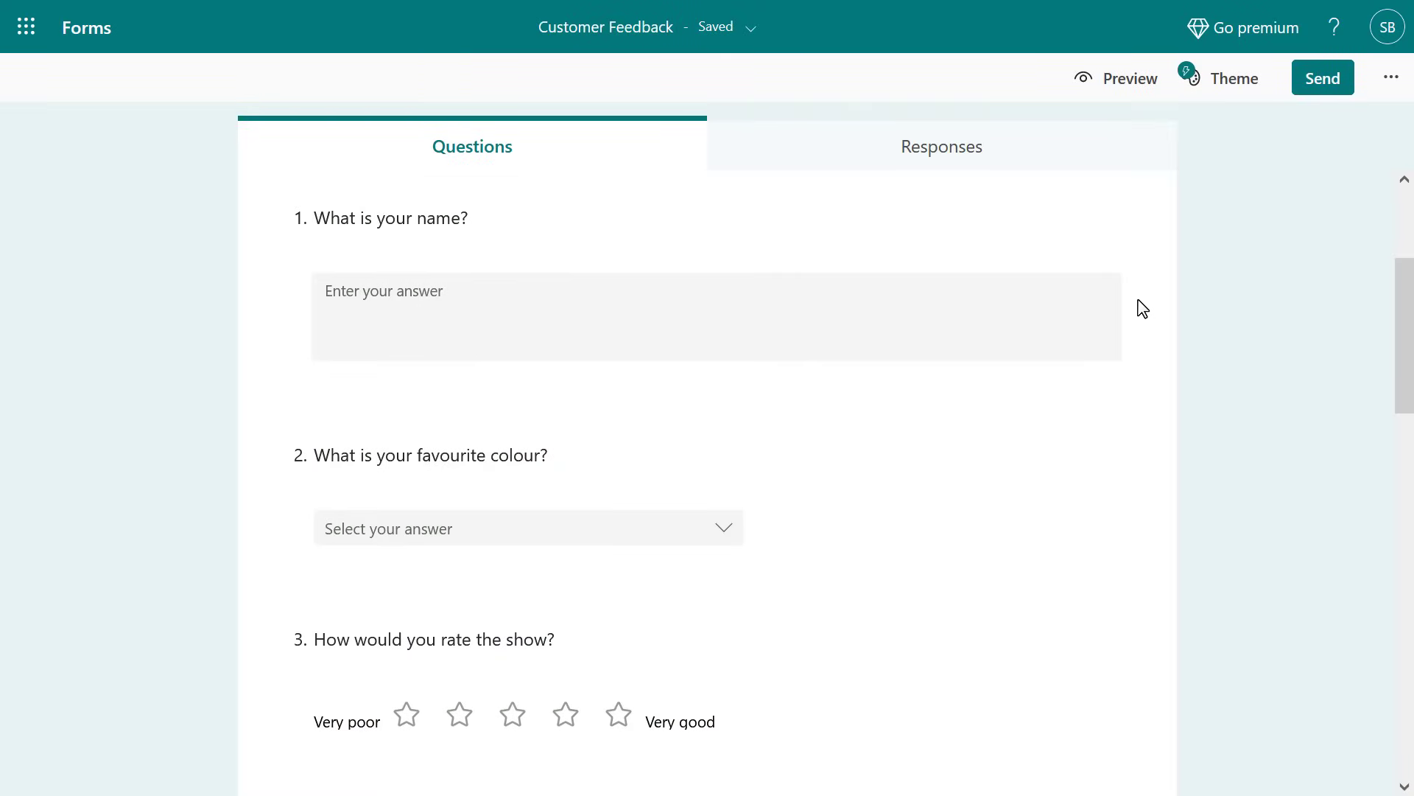
Step: Reorder the questions so the favourite colour question comes before the name question
left_click(928, 208)
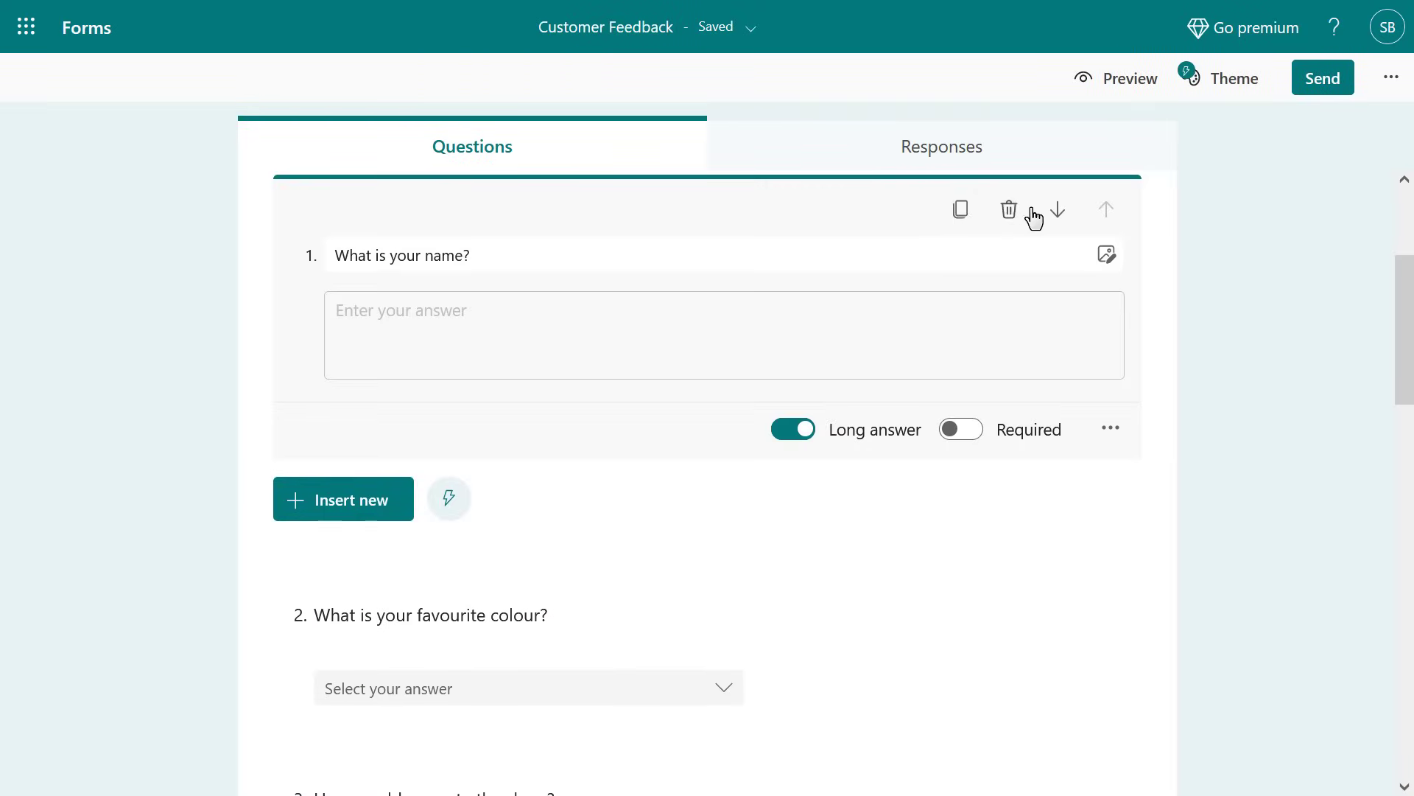
left_click(1061, 213)
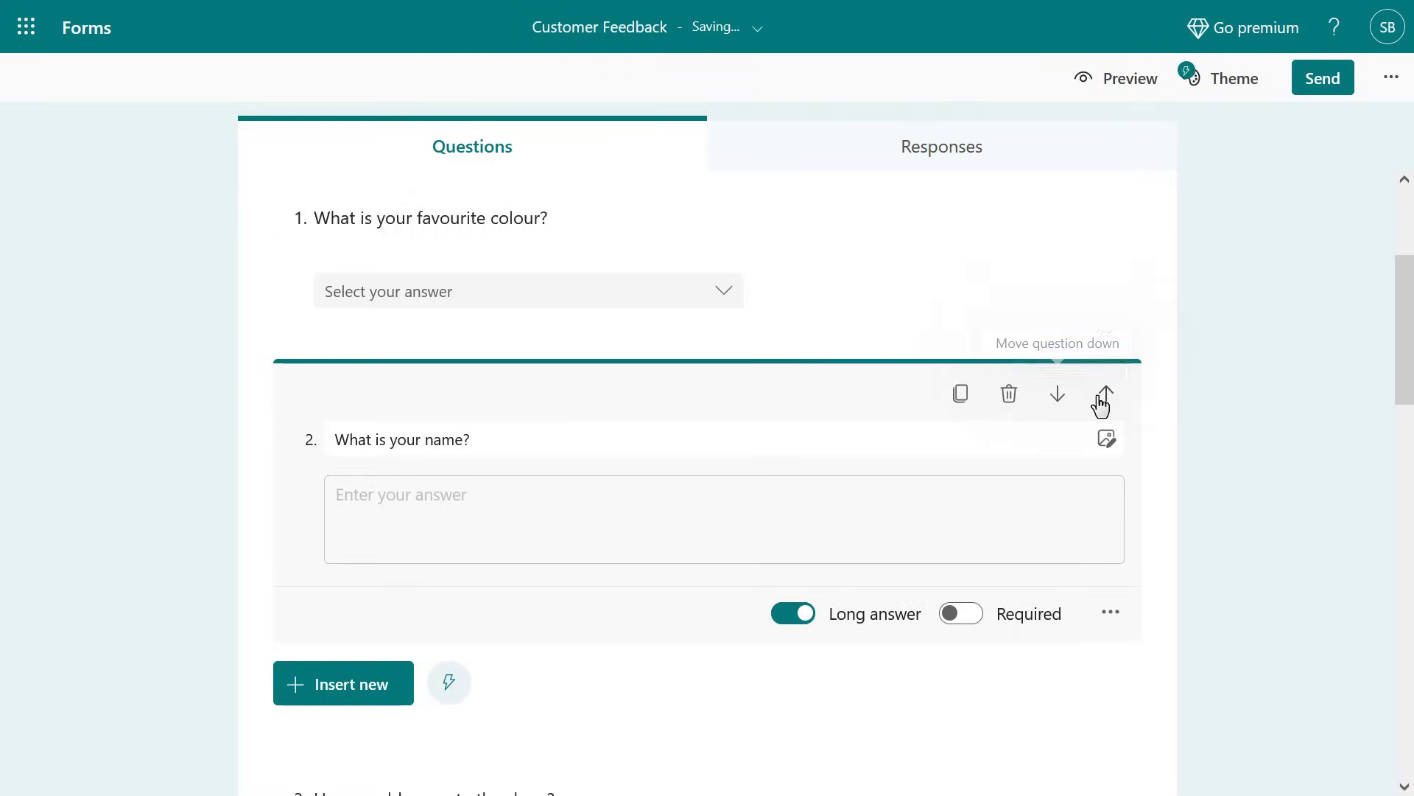
left_click(1101, 403)
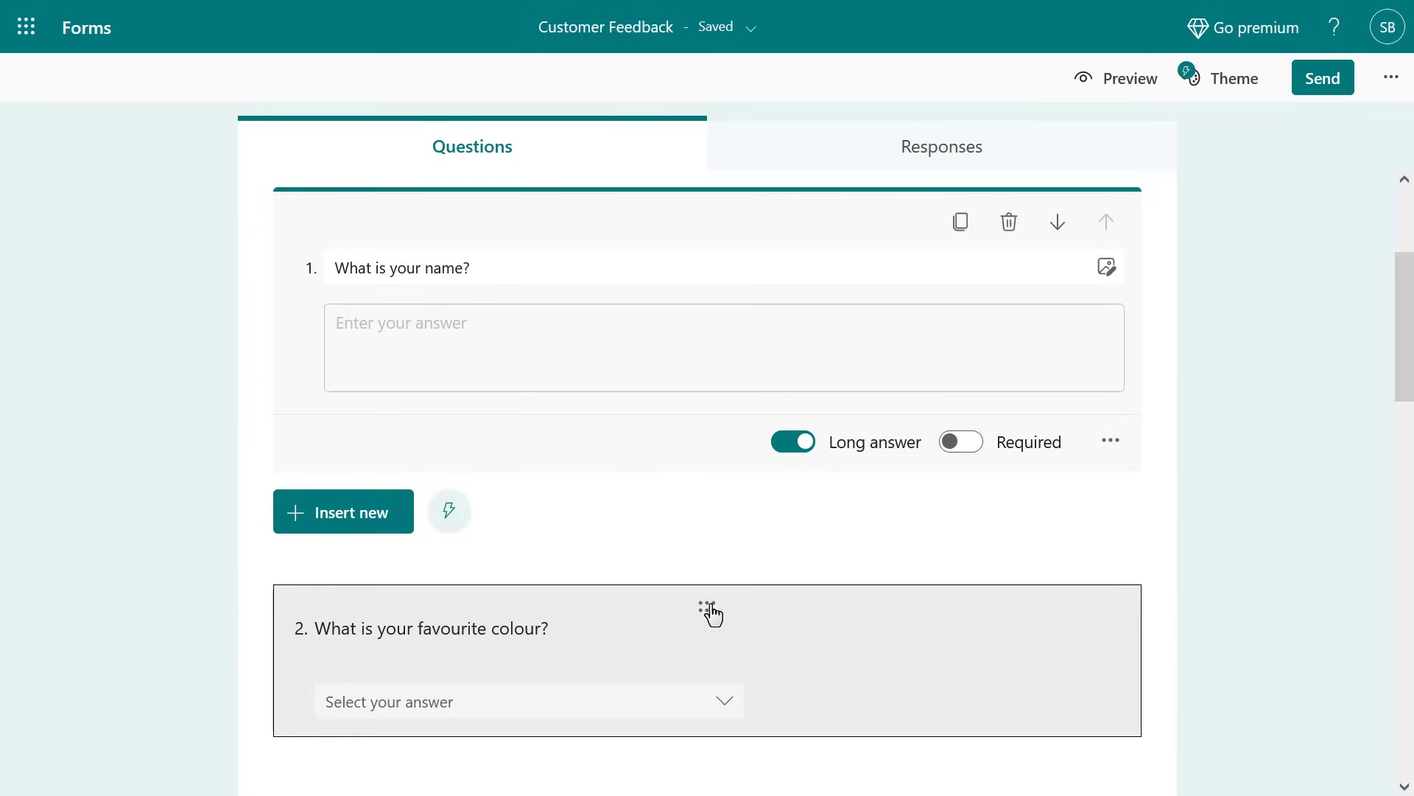
left_click_drag(711, 609, 701, 316)
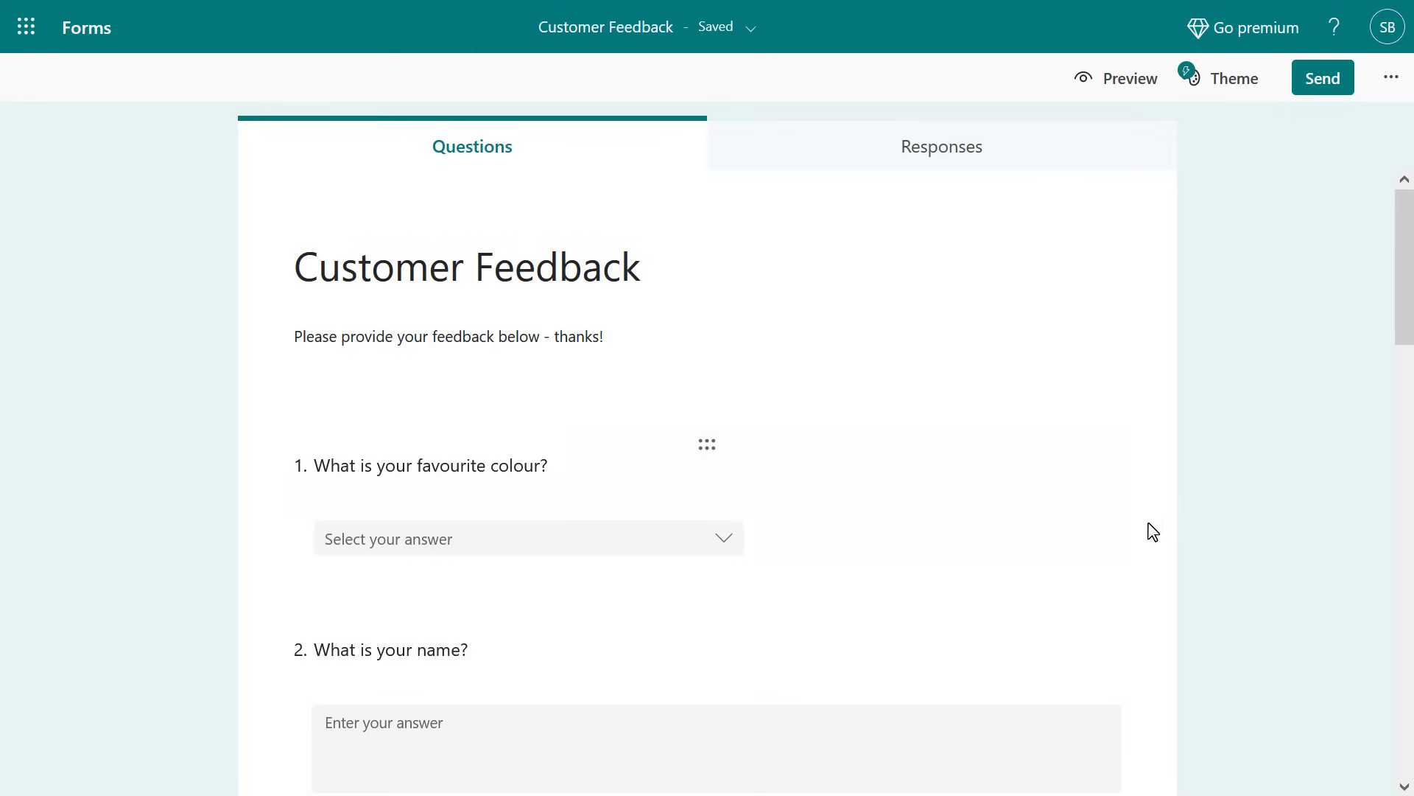
Step: Delete the favourite colour question and duplicate the 'What is your name?' question
left_click(819, 468)
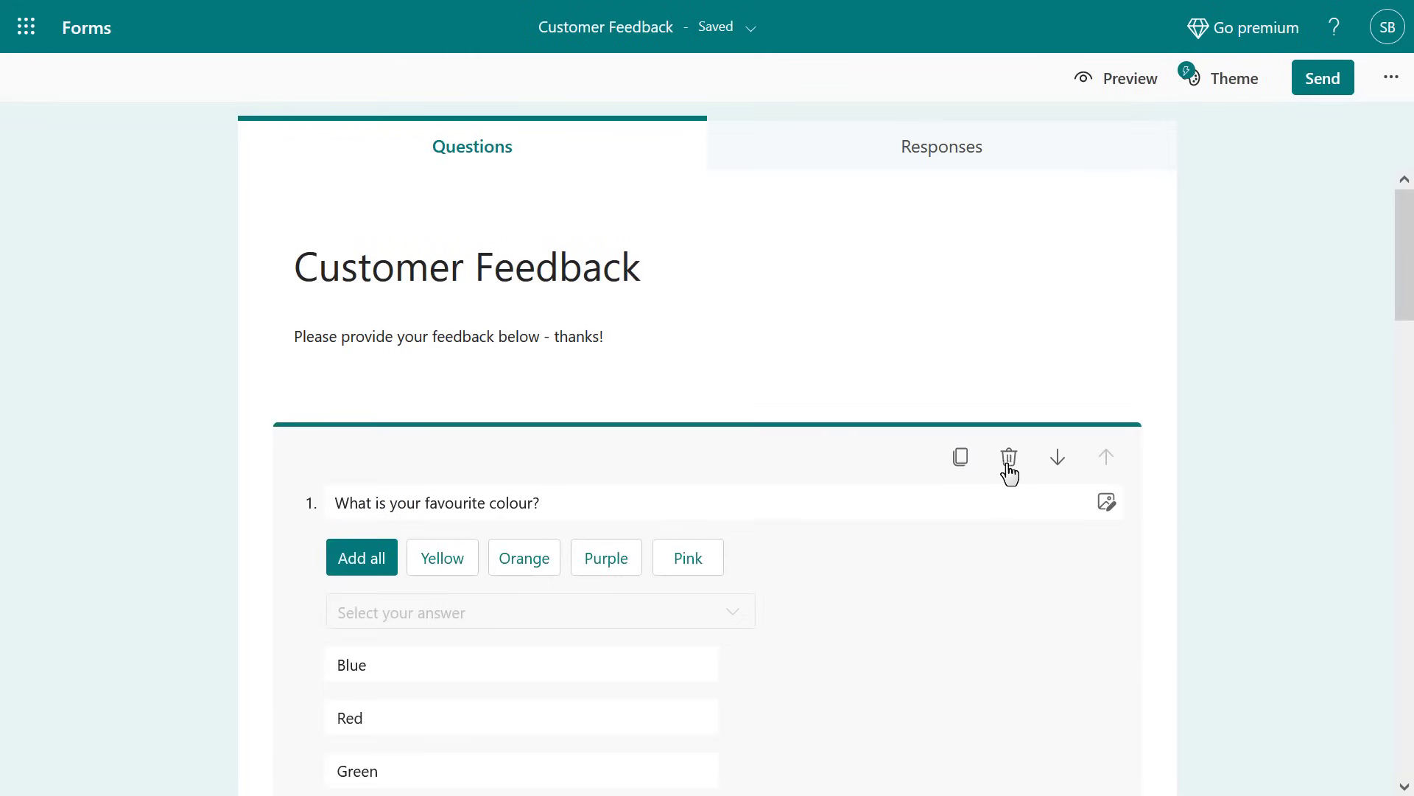
left_click(1010, 458)
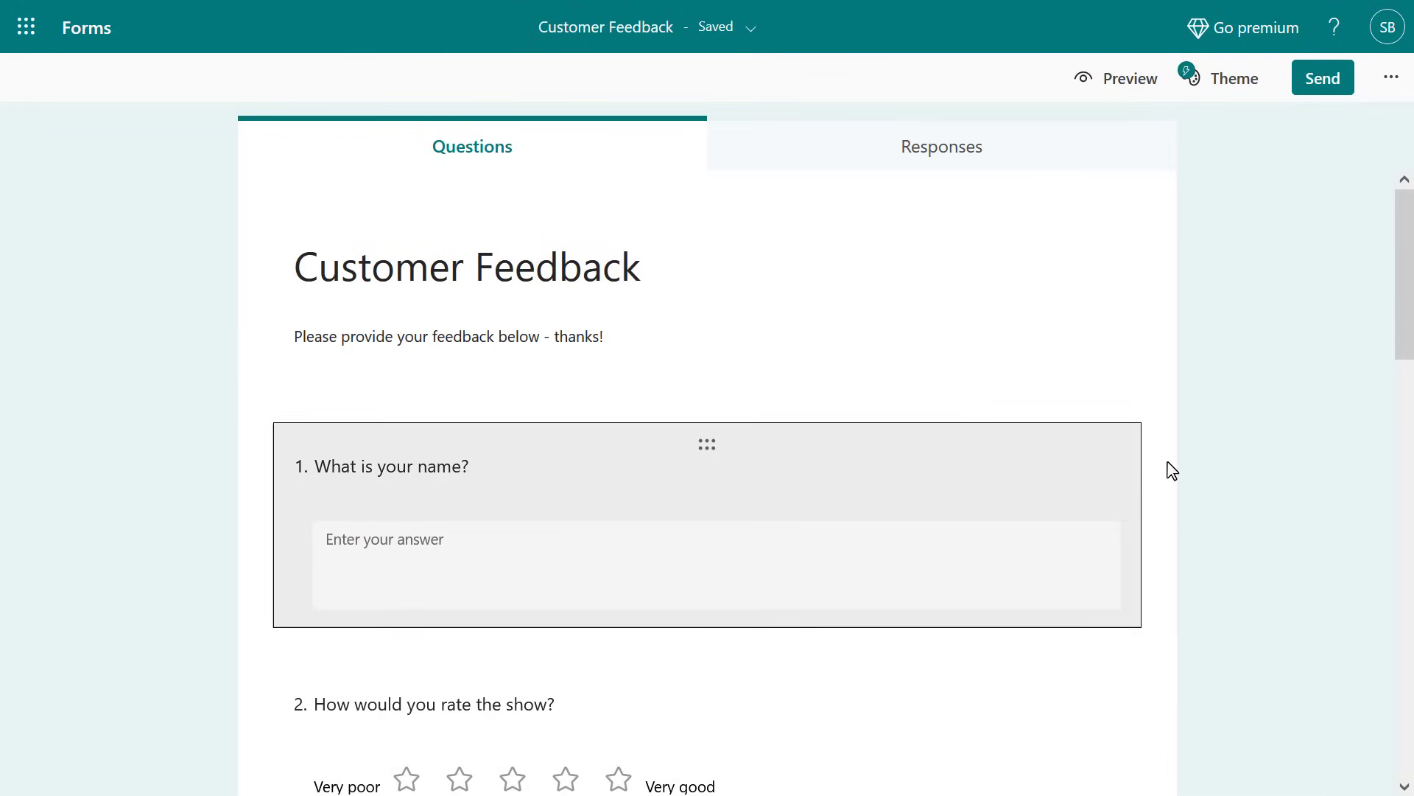
left_click(865, 458)
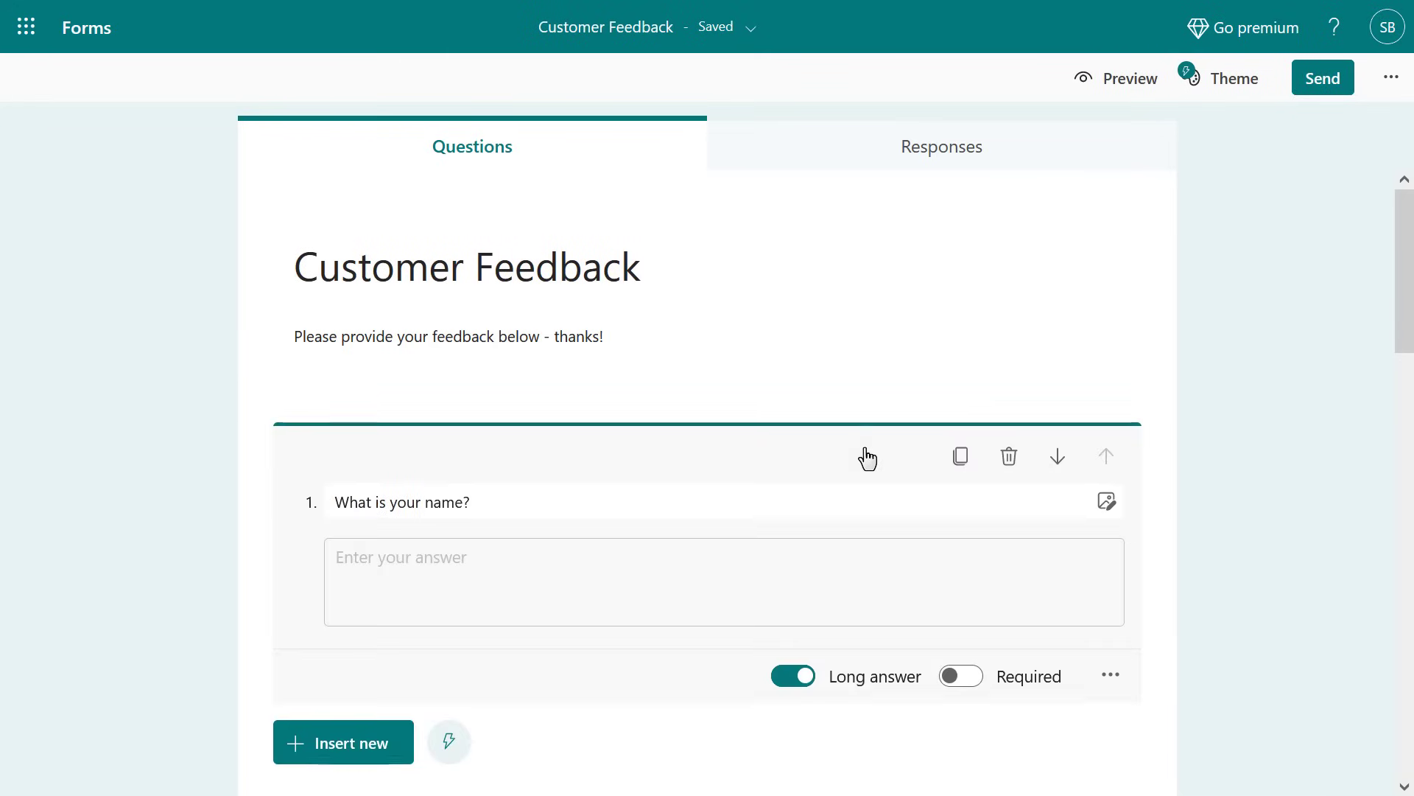
left_click(962, 458)
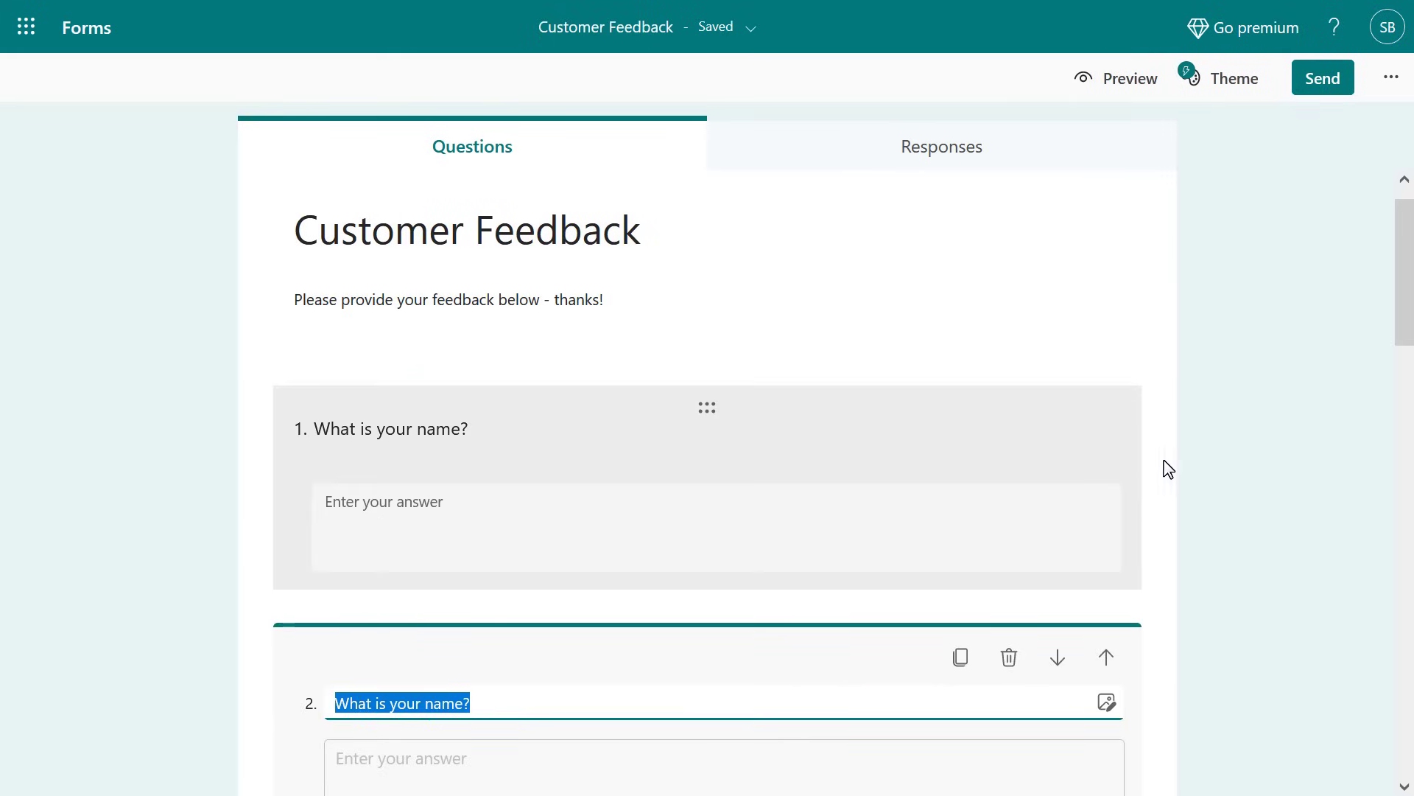
left_click(1223, 469)
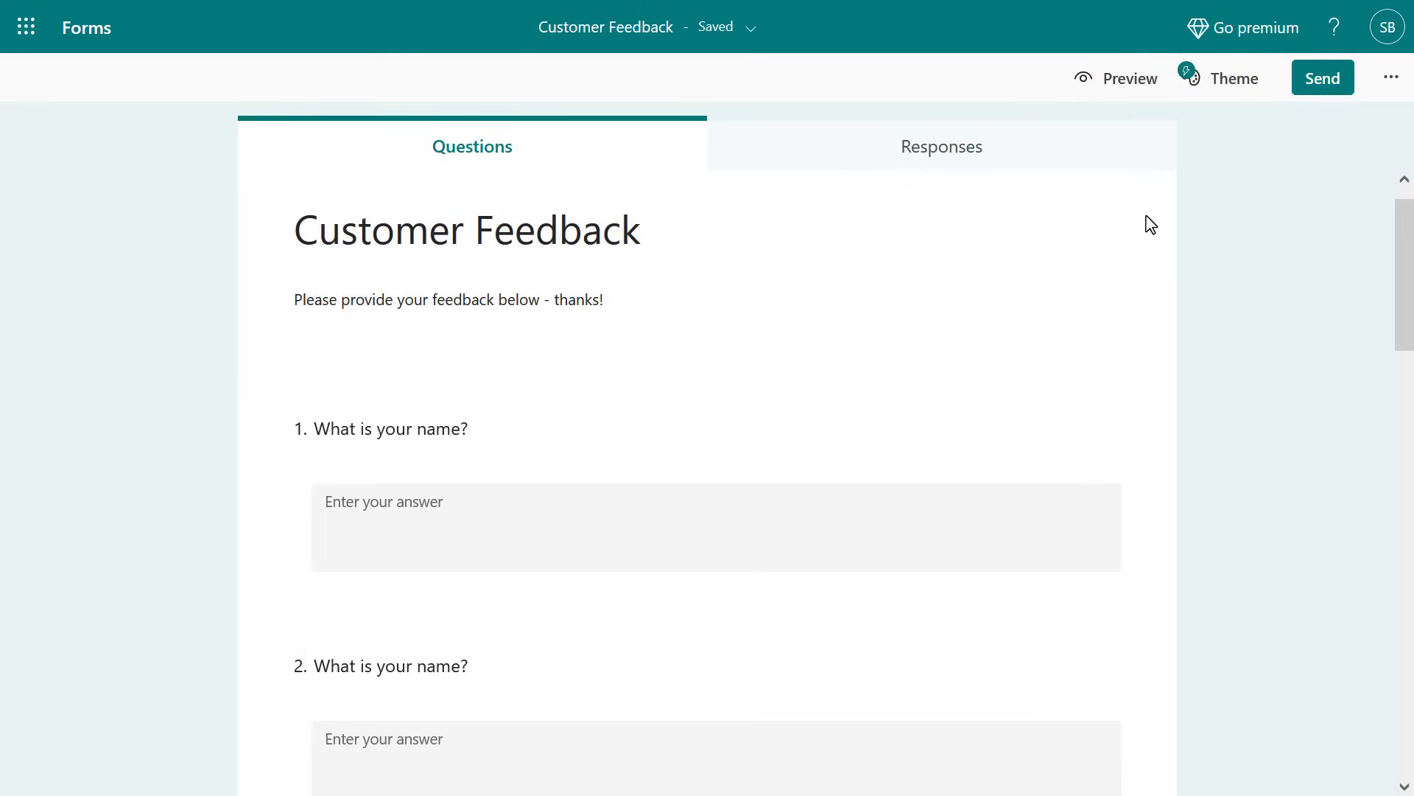
Step: Make question 1, 'What is your name?', required
left_click(949, 424)
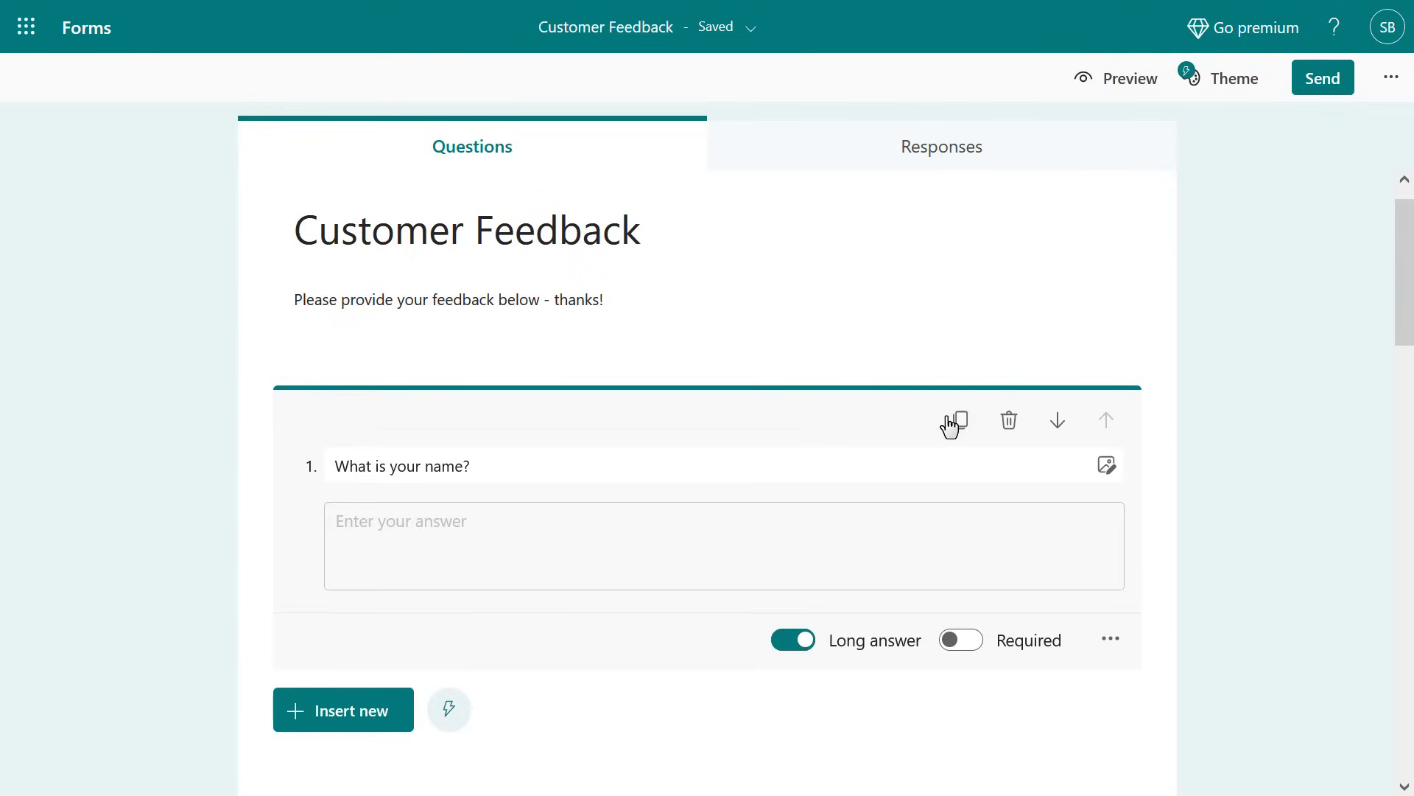
left_click(971, 646)
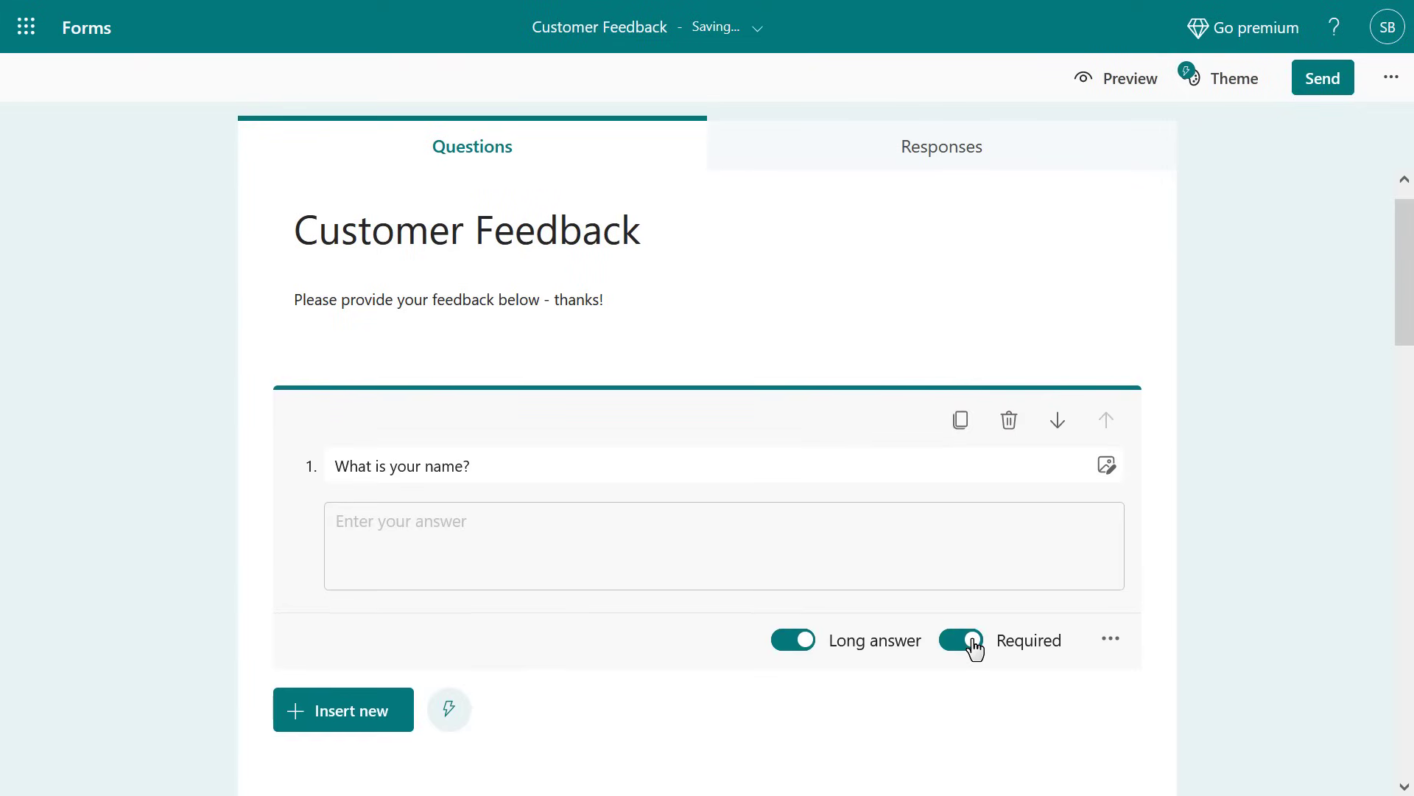
left_click(1244, 452)
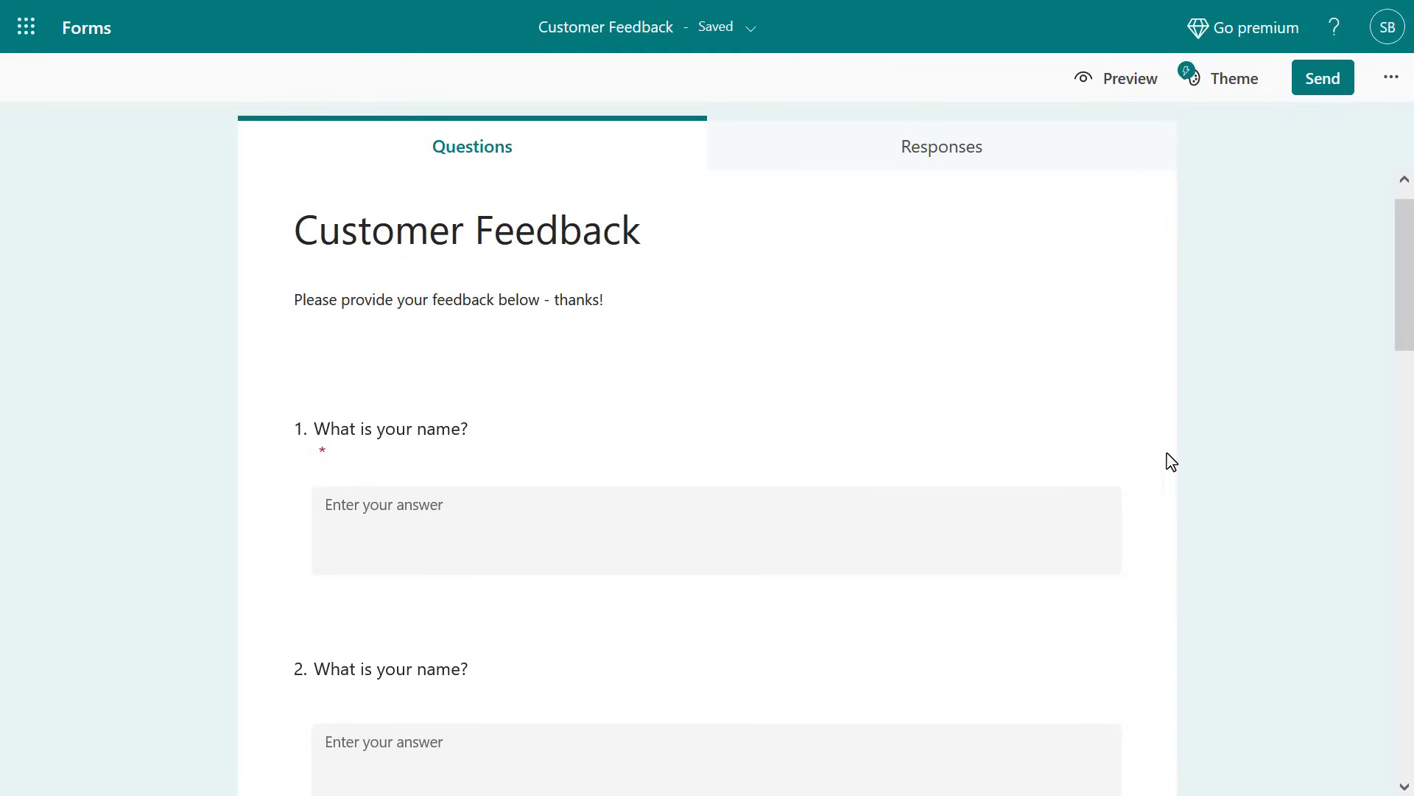
Step: Add the subtitle 'Include your middle name too' to the name question
left_click(904, 439)
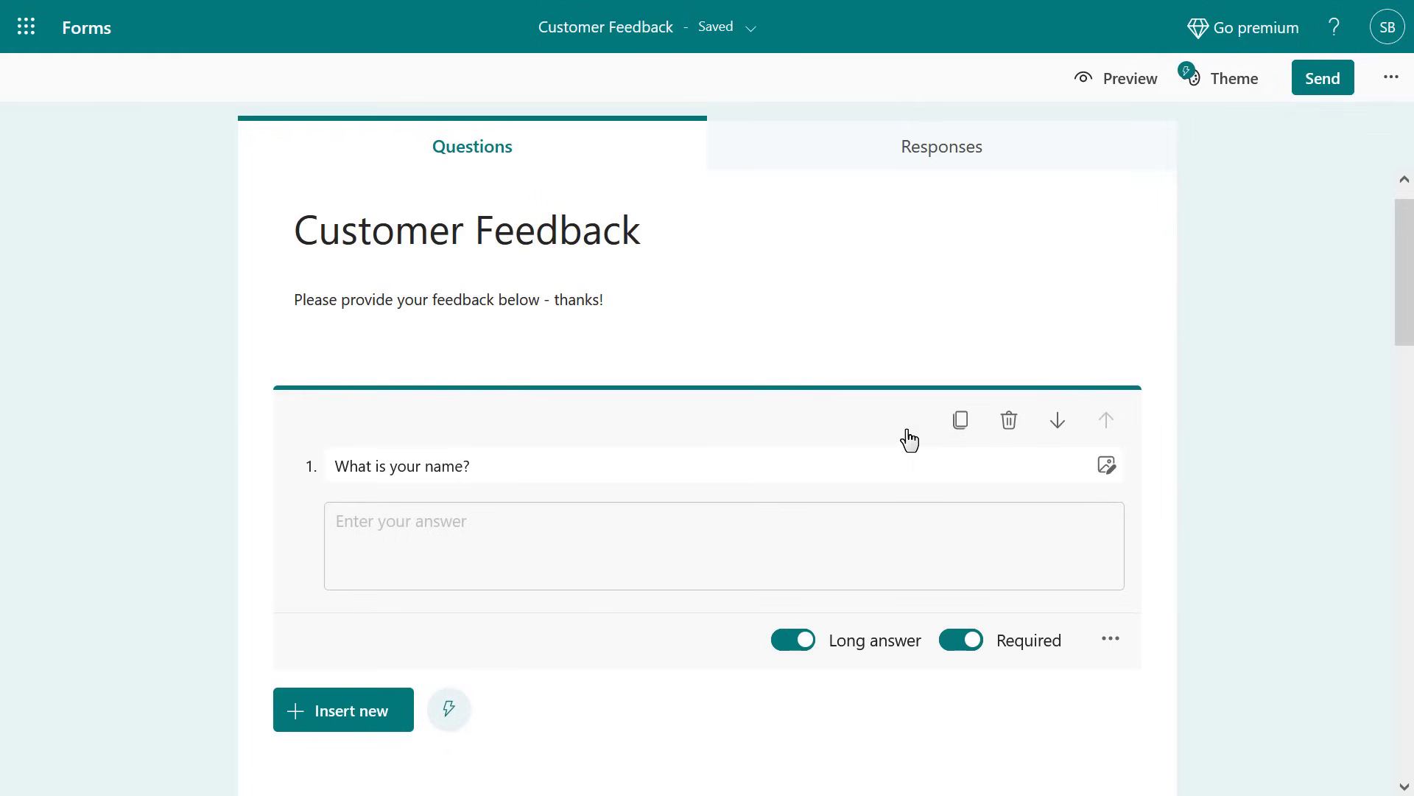
left_click(1102, 646)
left_click(1113, 676)
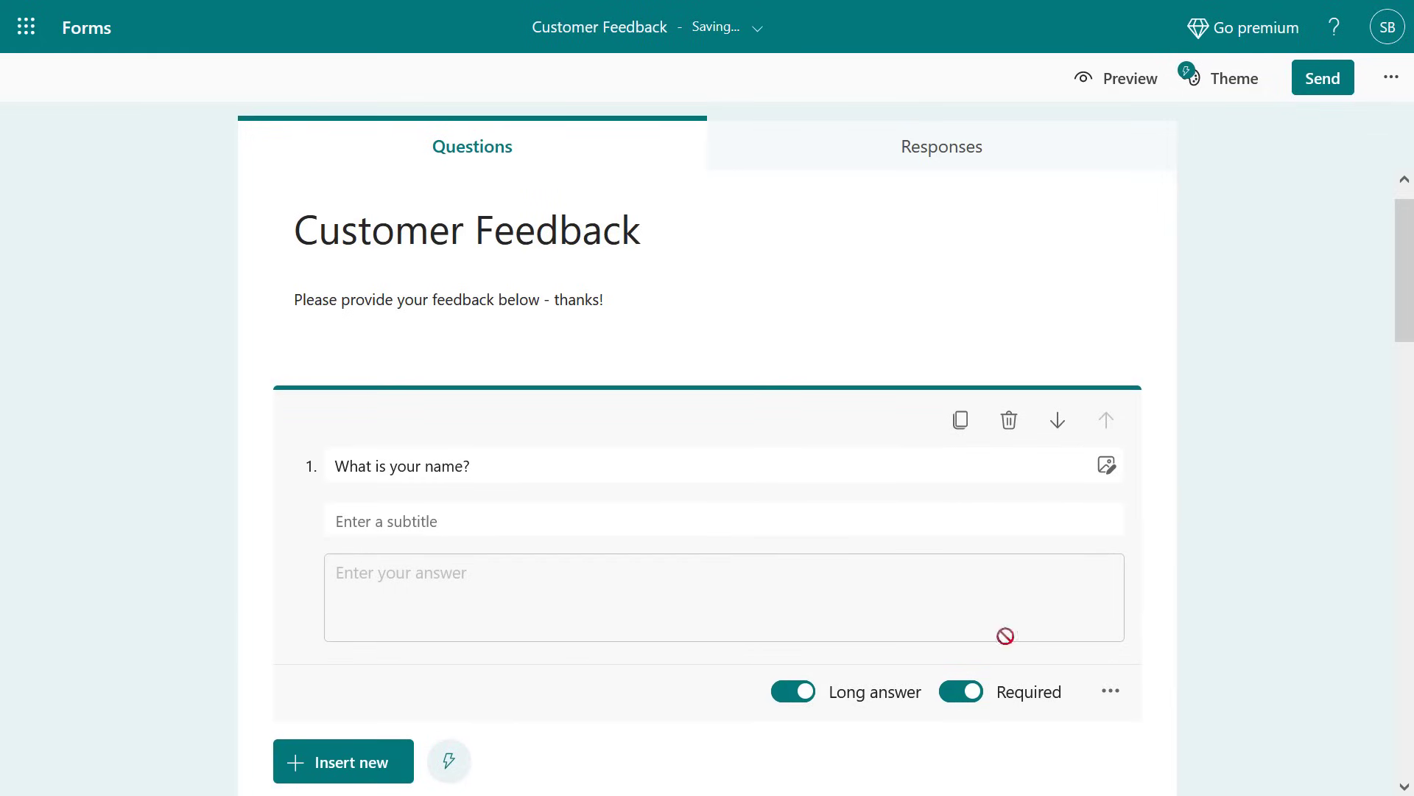
left_click(653, 520)
type("Include your m")
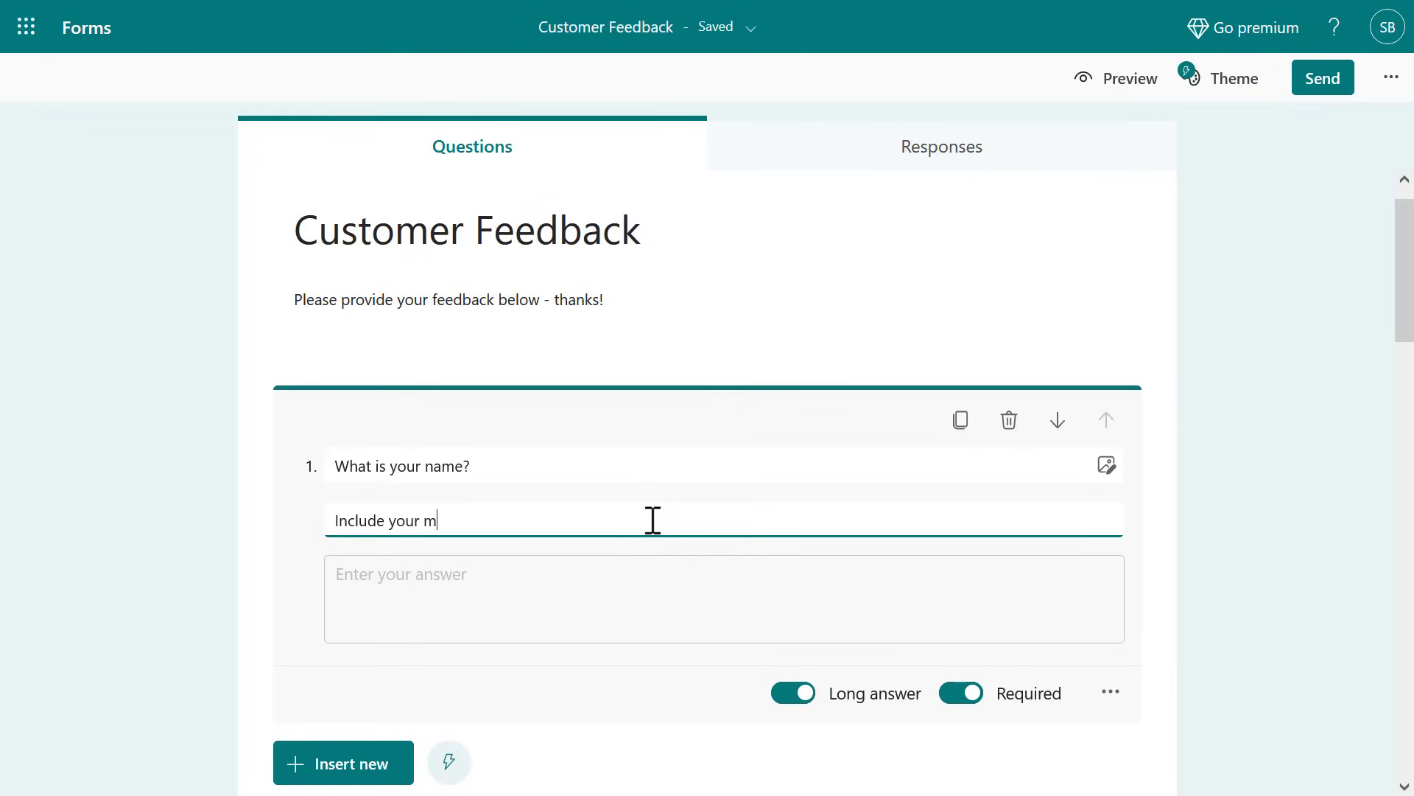
type("iddle name too")
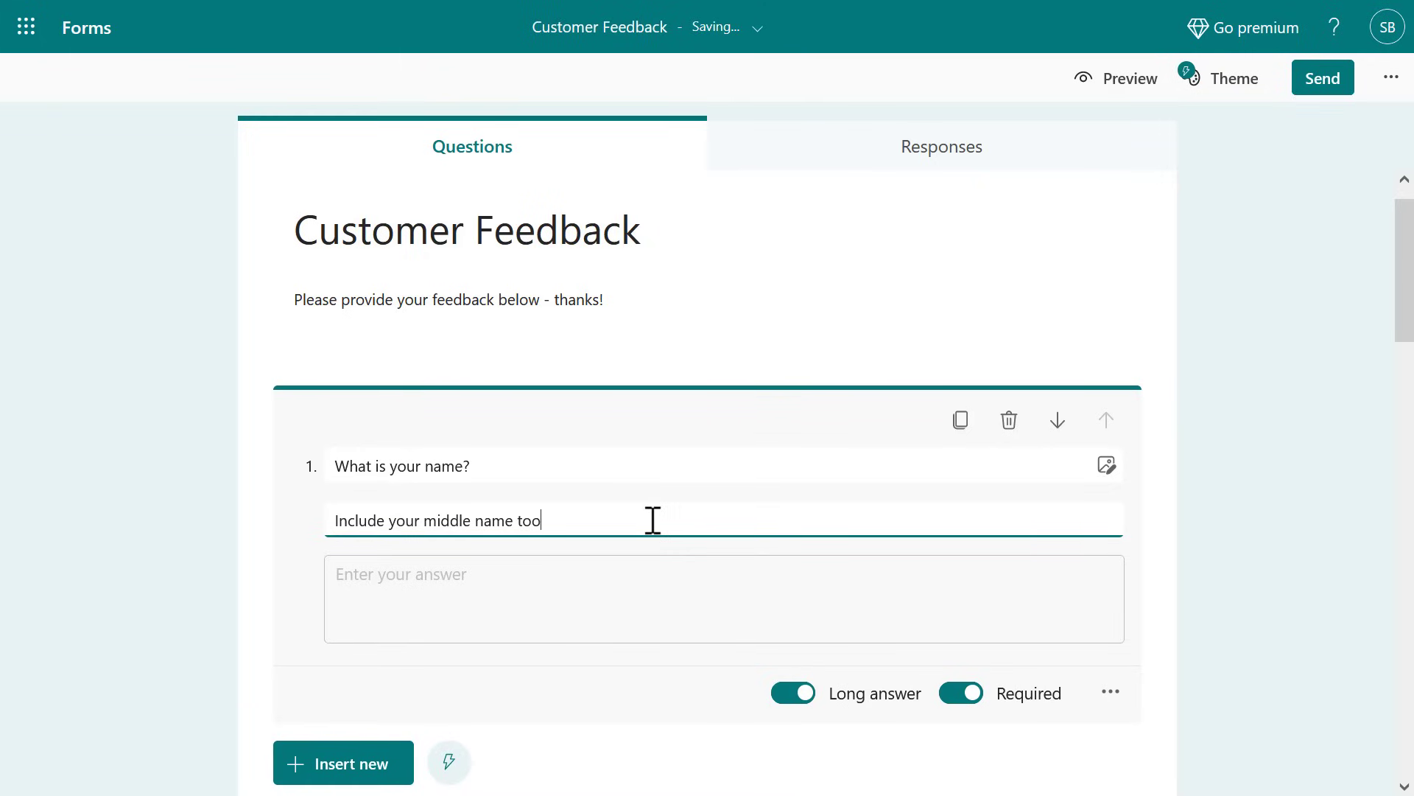
scroll(653, 520, "down", 3)
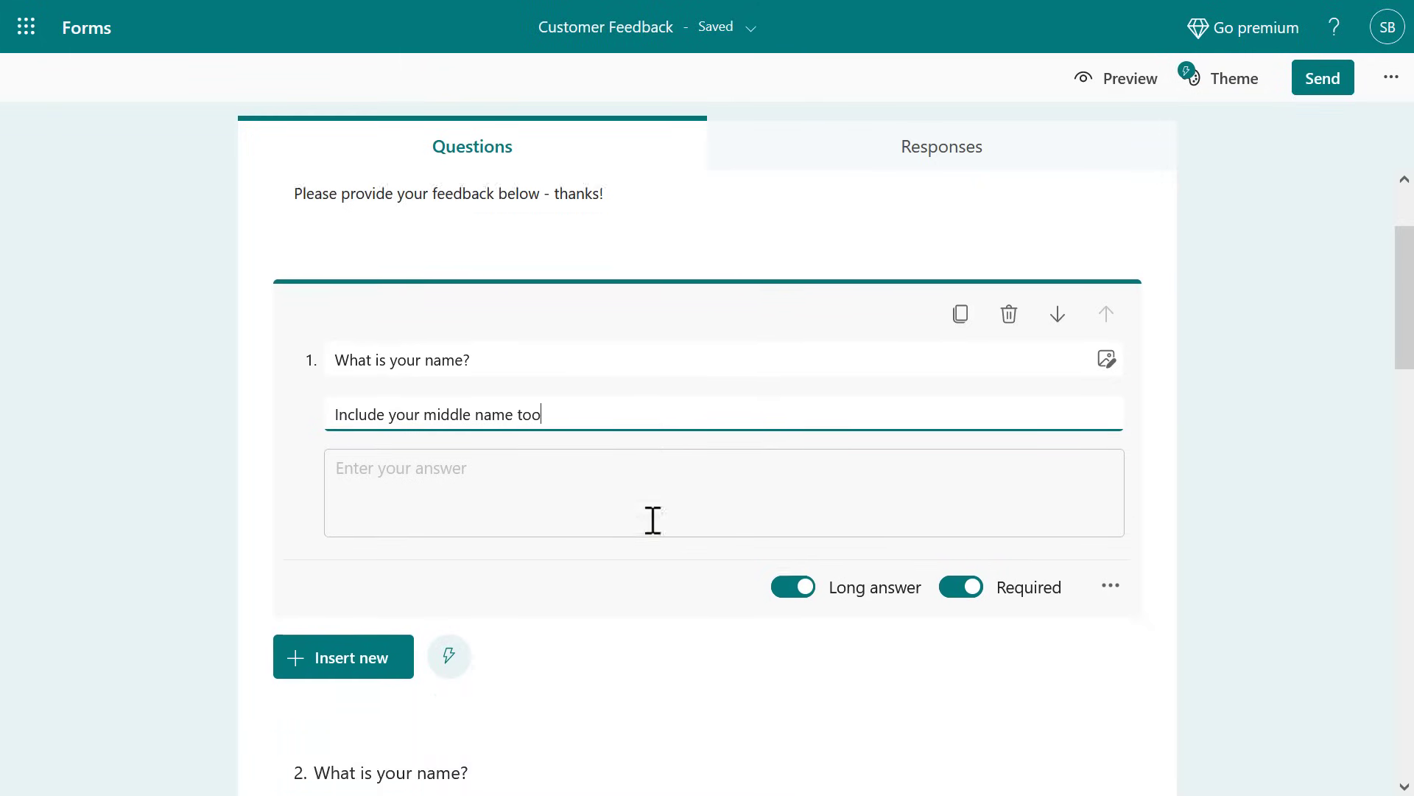
Step: Insert a section titled 'New section' and move the name question down into Section 2
left_click(370, 530)
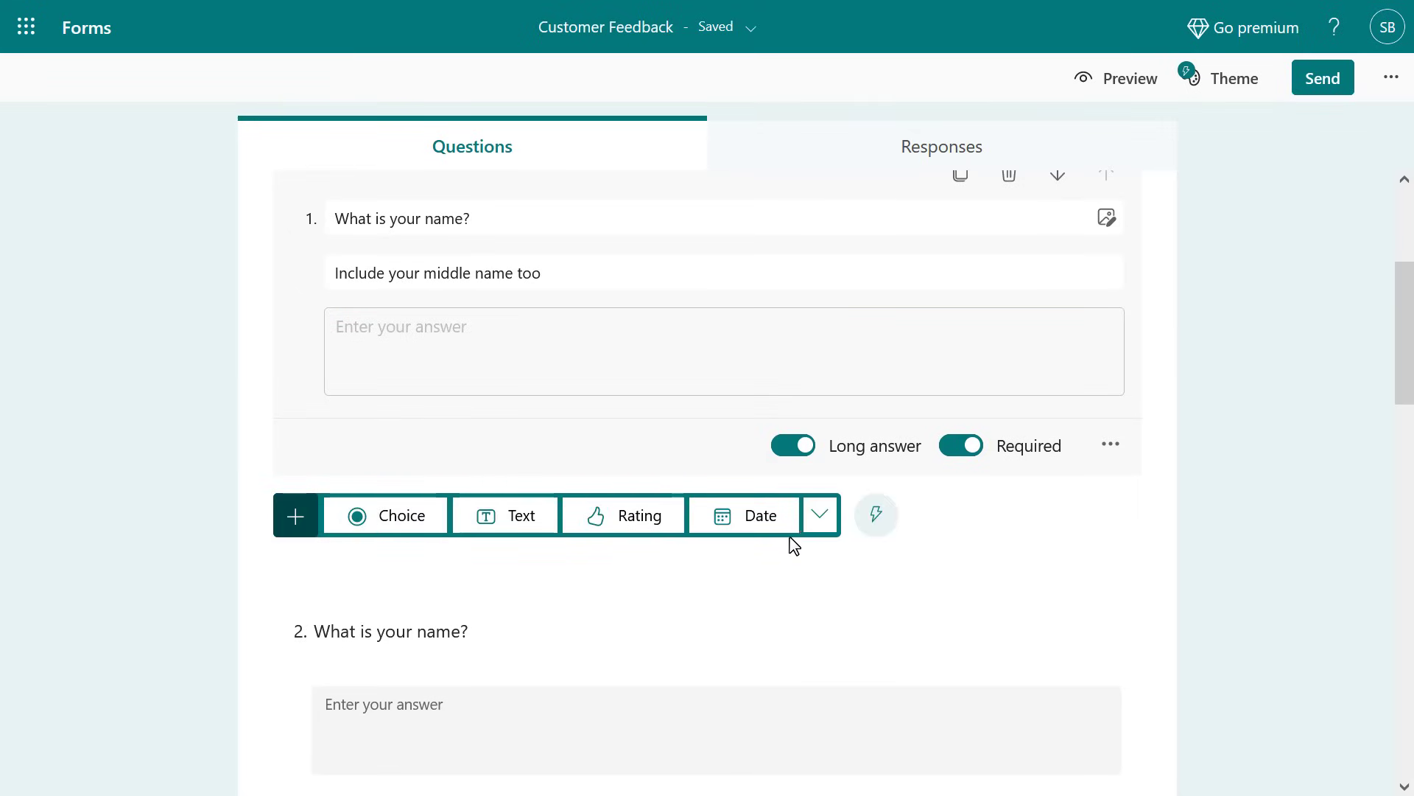
left_click(818, 520)
left_click(861, 665)
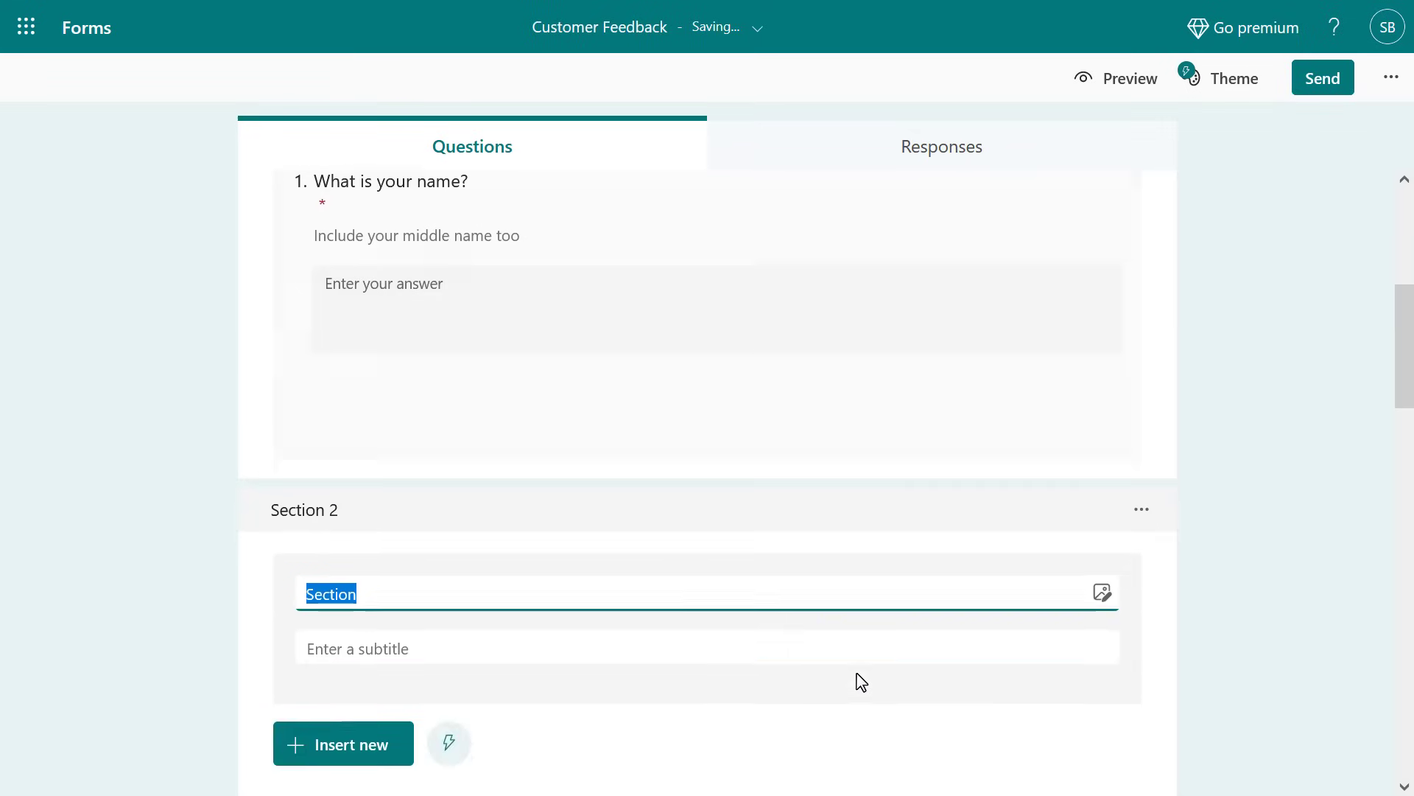
type("New section")
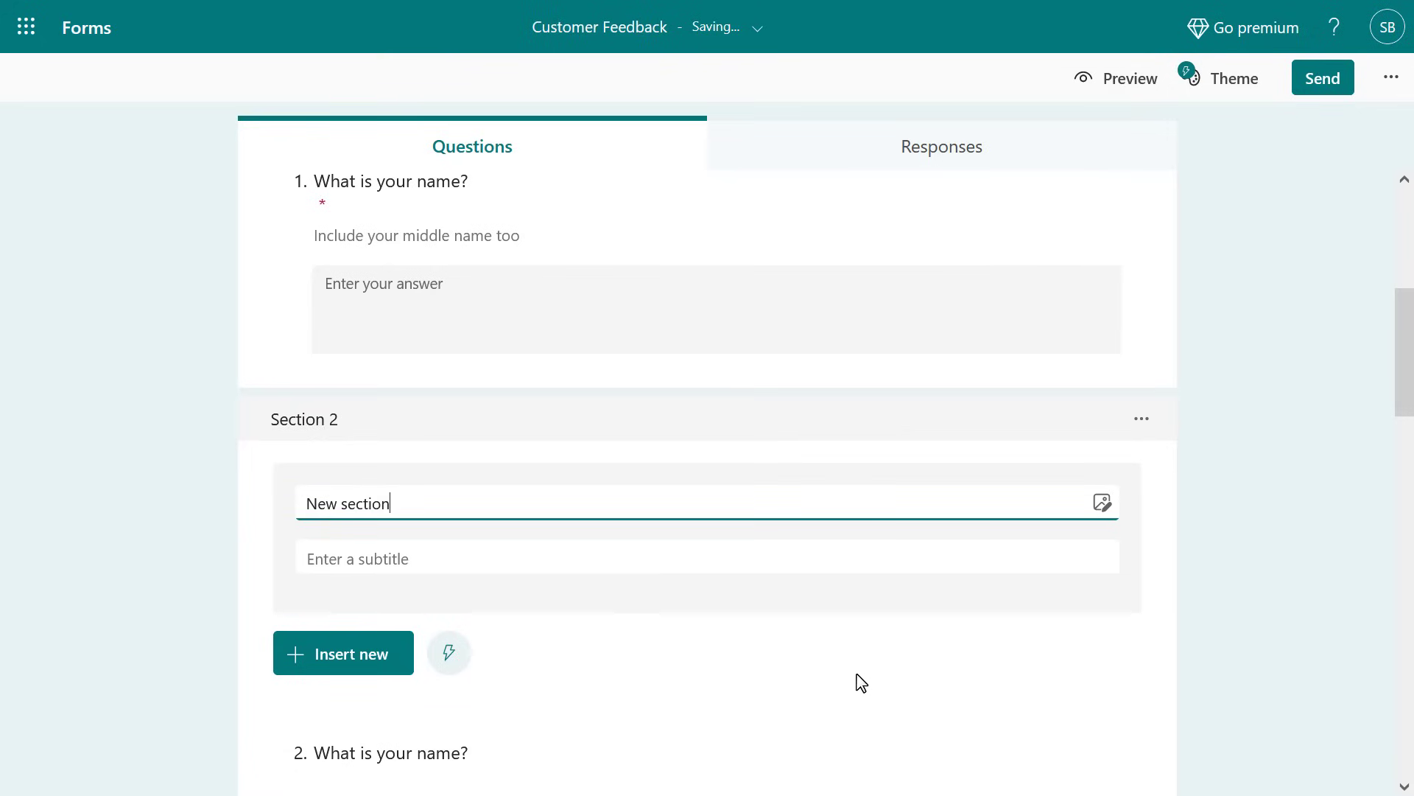
left_click(140, 424)
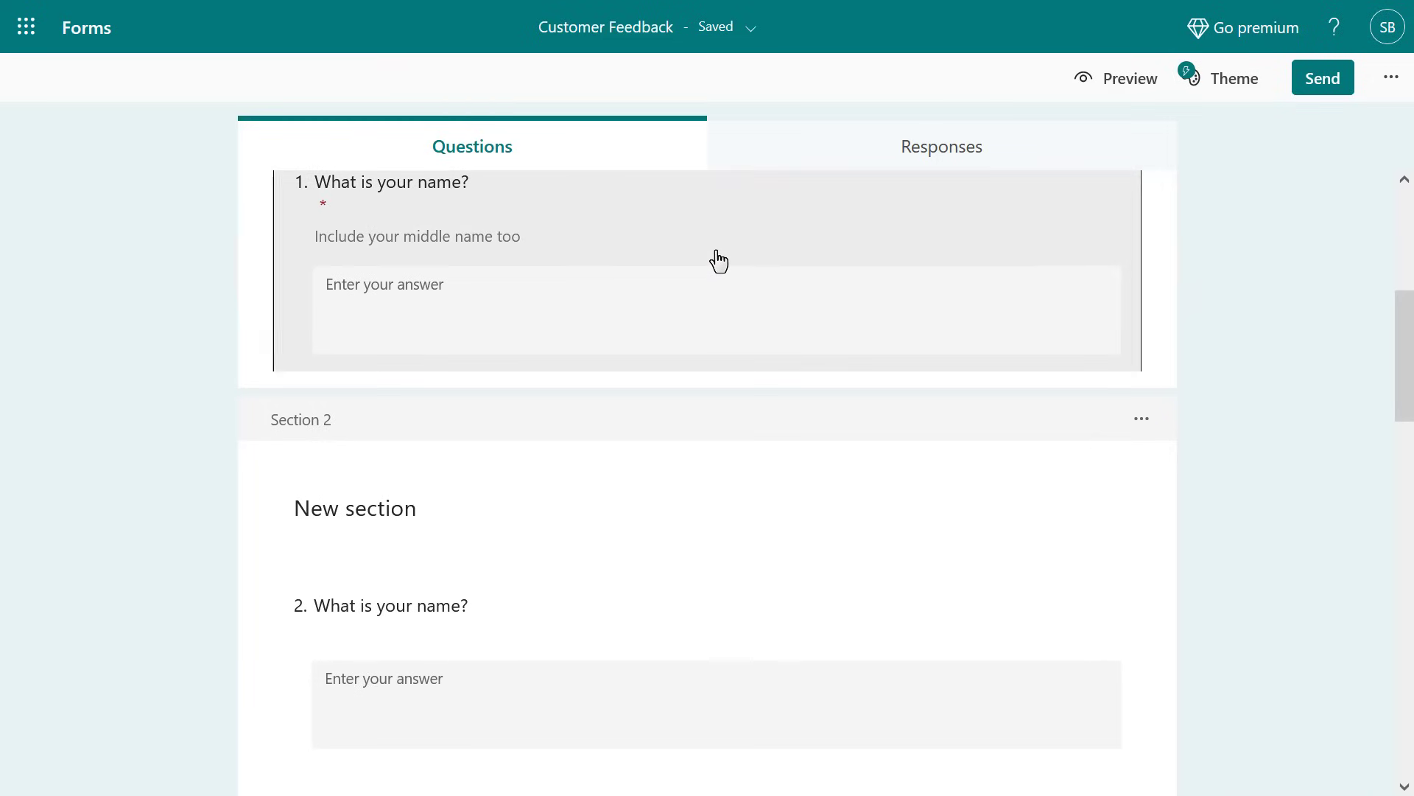
left_click(717, 258)
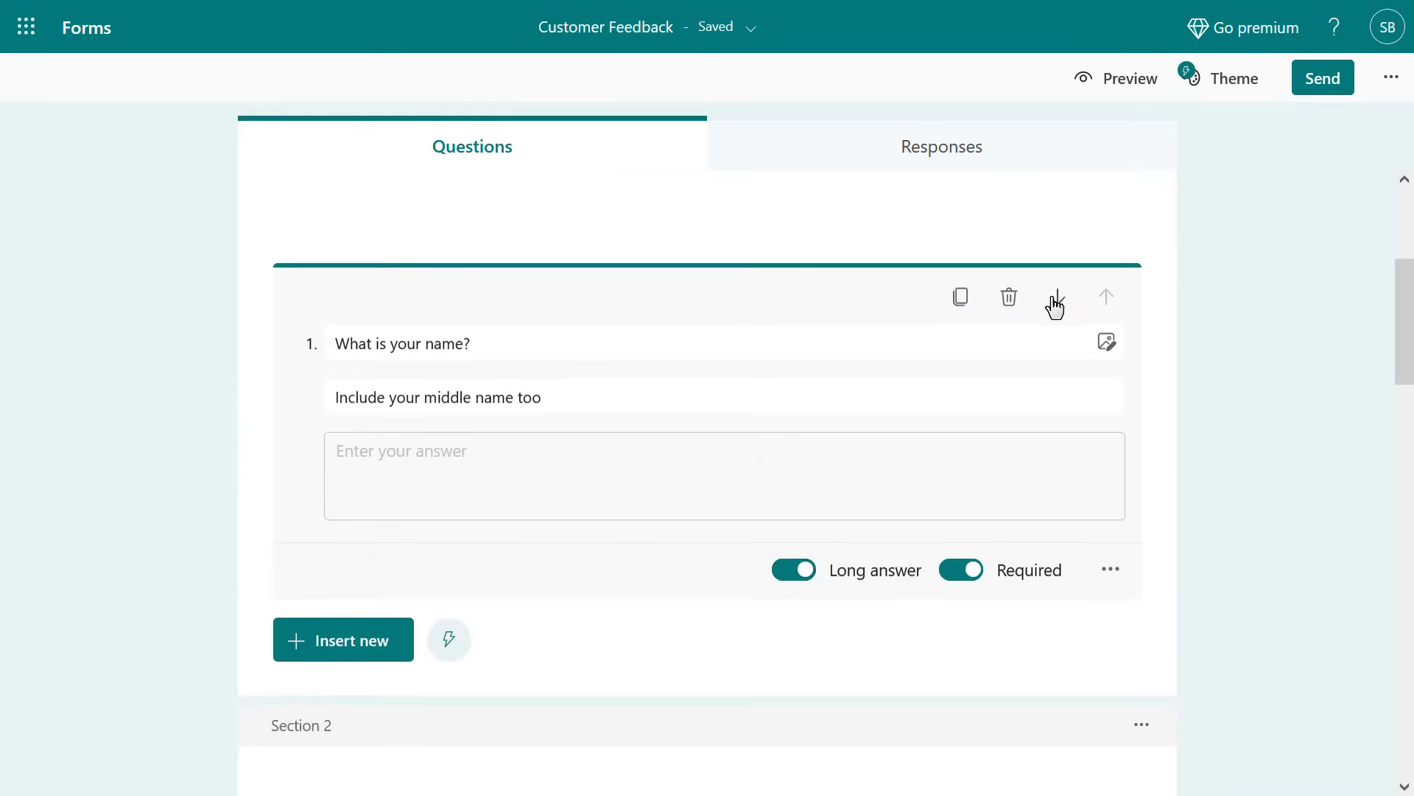
left_click(1055, 298)
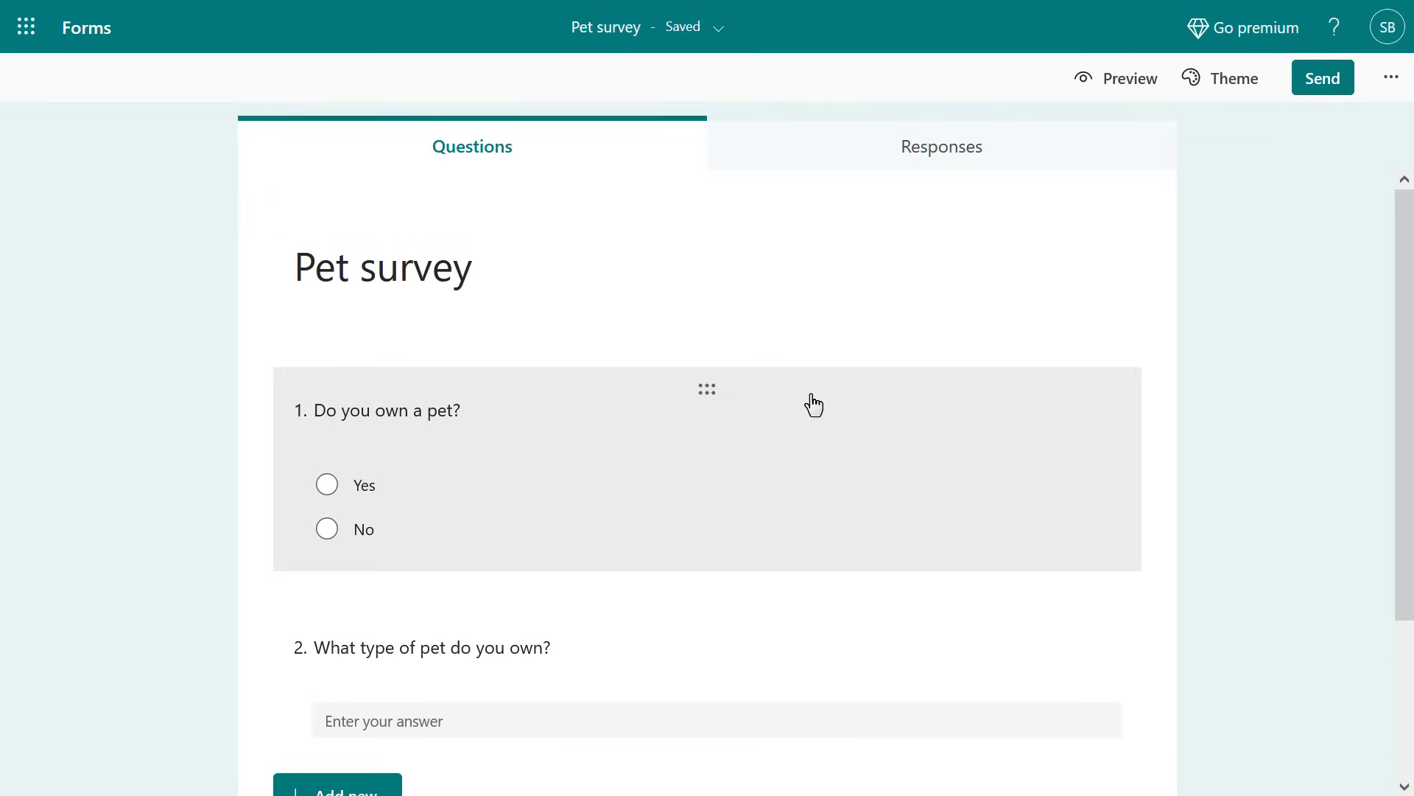
Step: Add branching so Yes on 'Do you own a pet?' goes to question 2
left_click(815, 403)
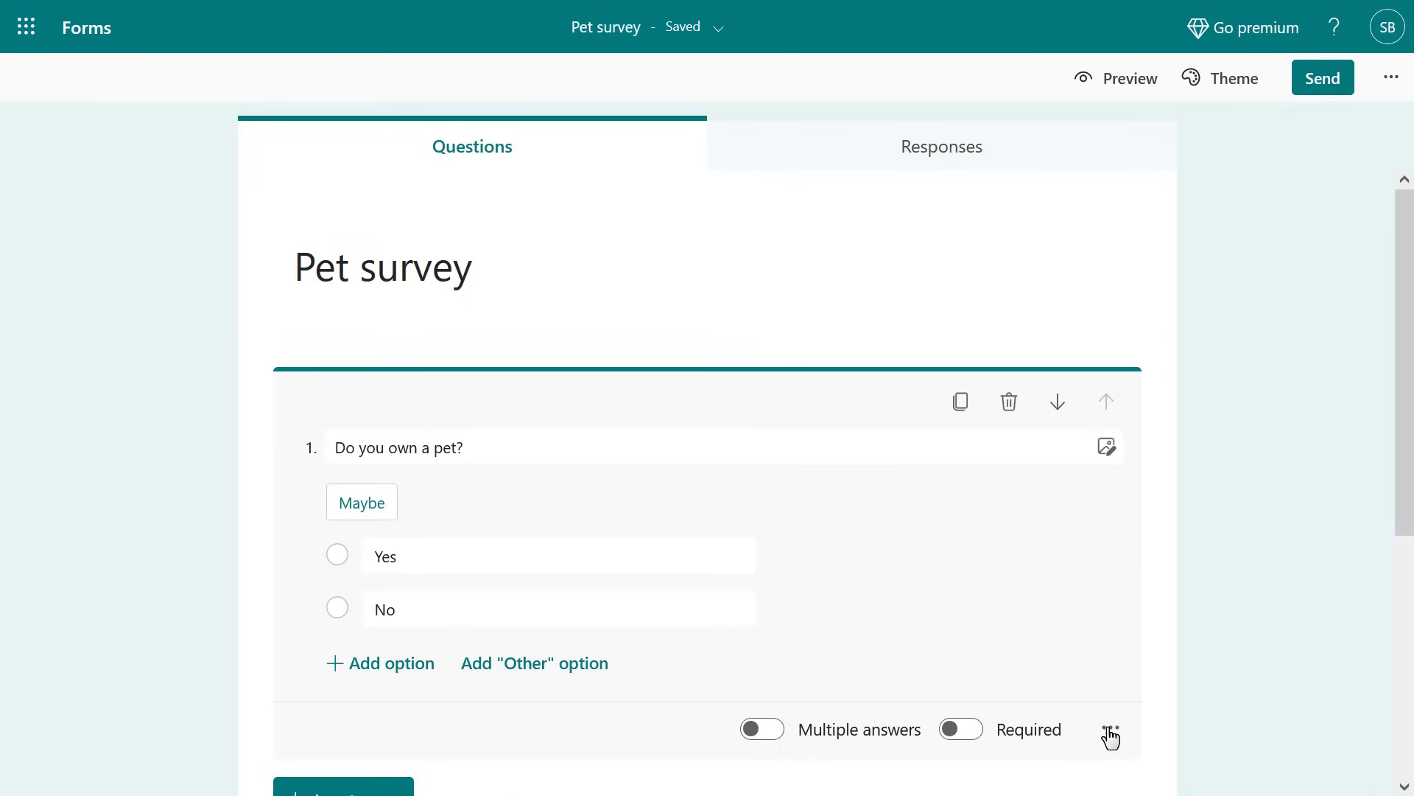
left_click(1110, 730)
left_click(1119, 698)
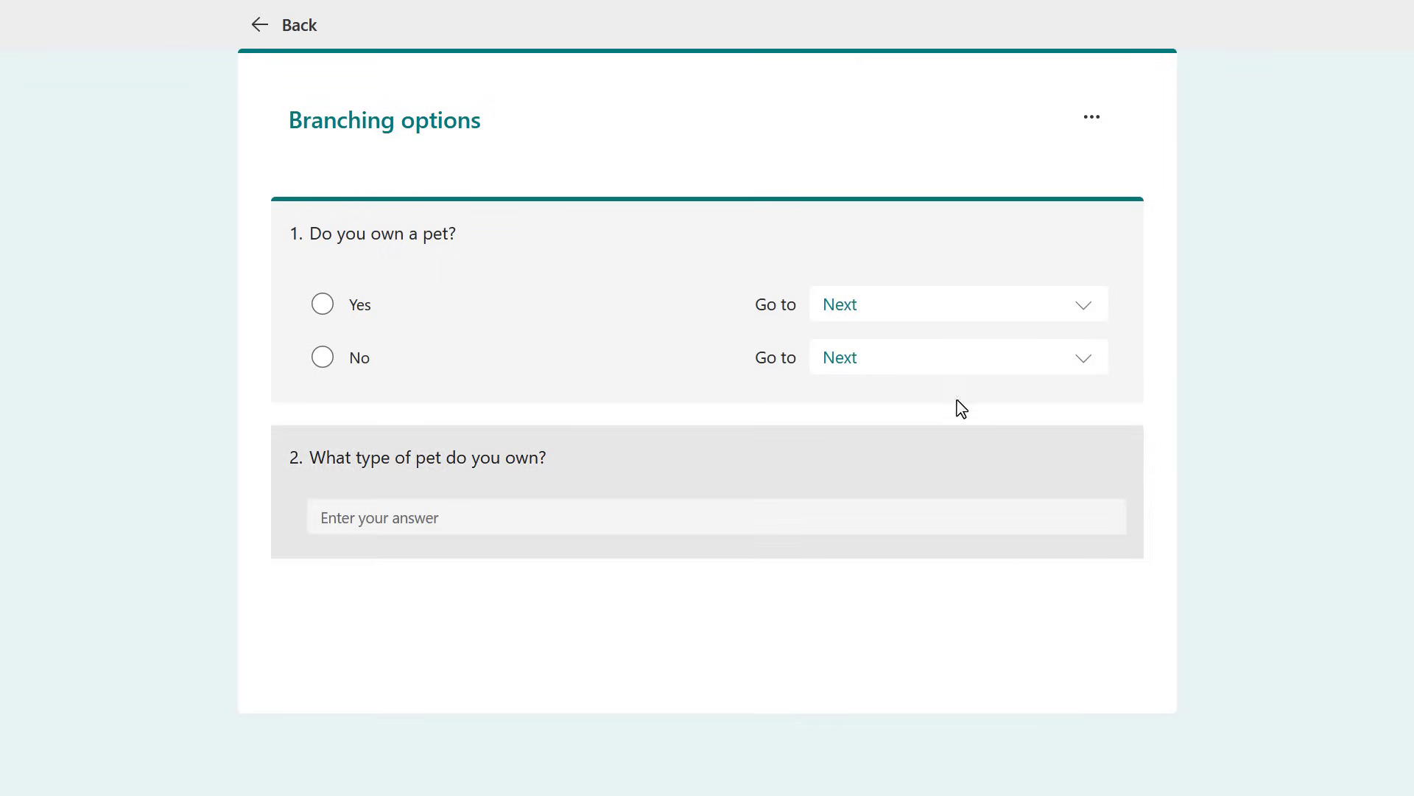
left_click(925, 316)
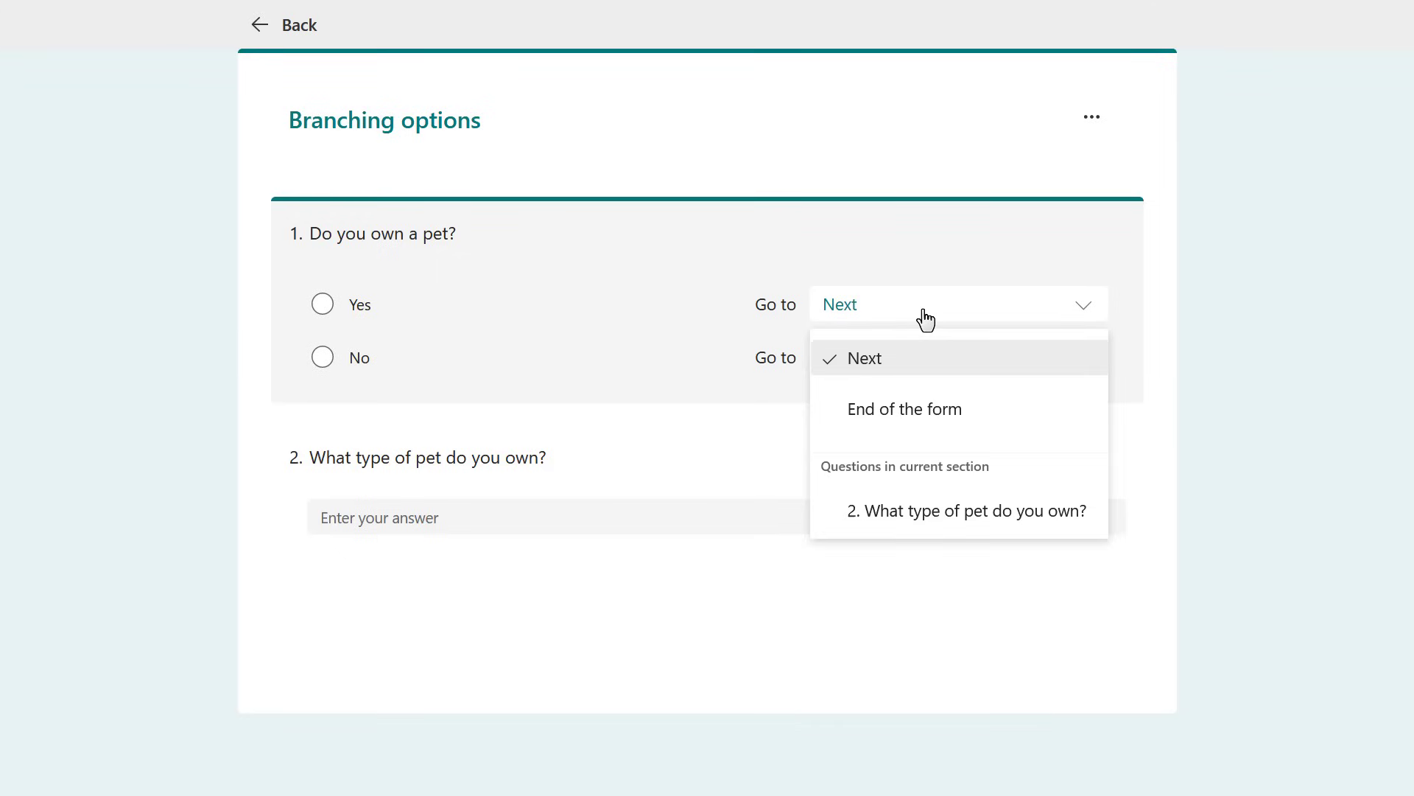
left_click(955, 511)
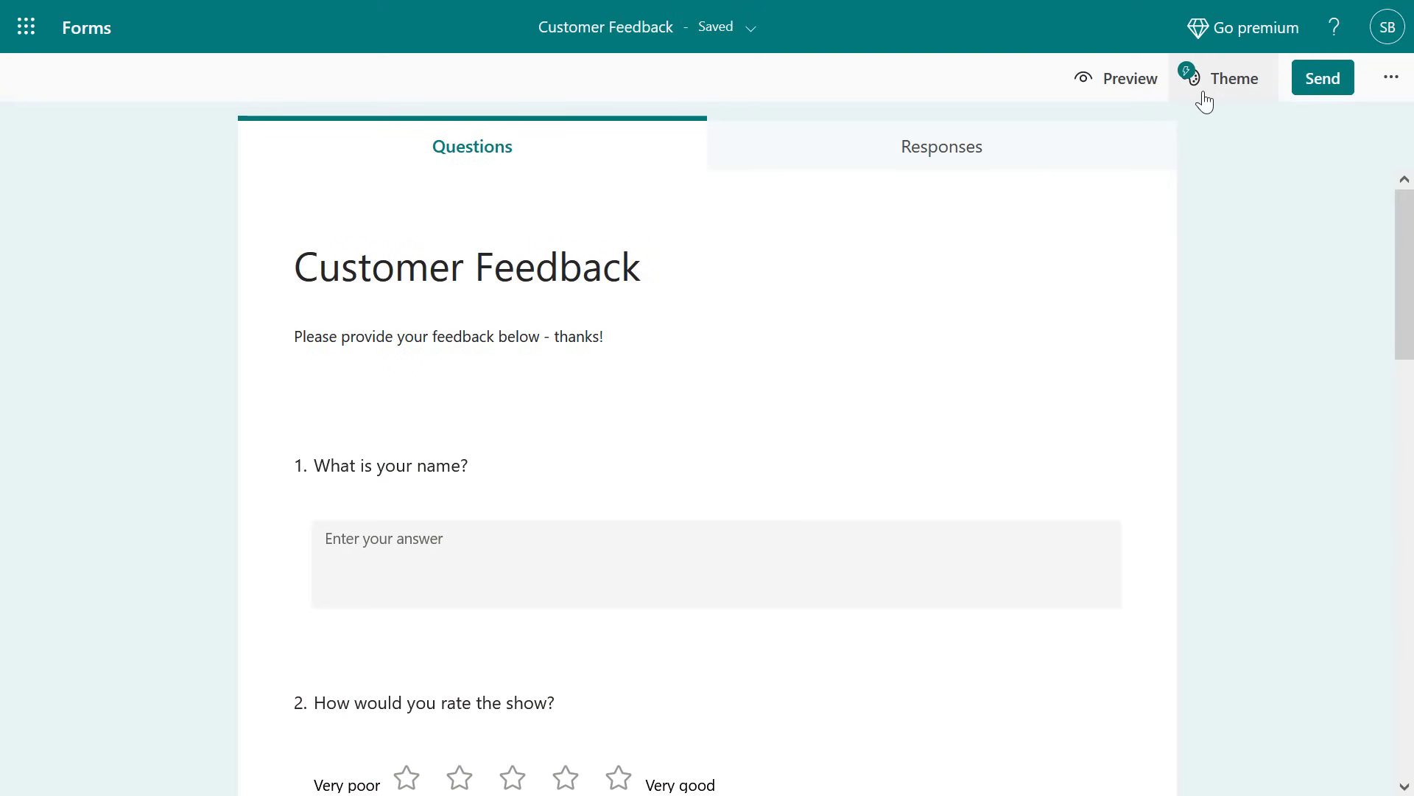
Step: Apply a green colour theme, then the illustrated office room theme, without a custom image
left_click(1205, 88)
scroll(1146, 505, "down", 10)
scroll(1107, 589, "down", 2)
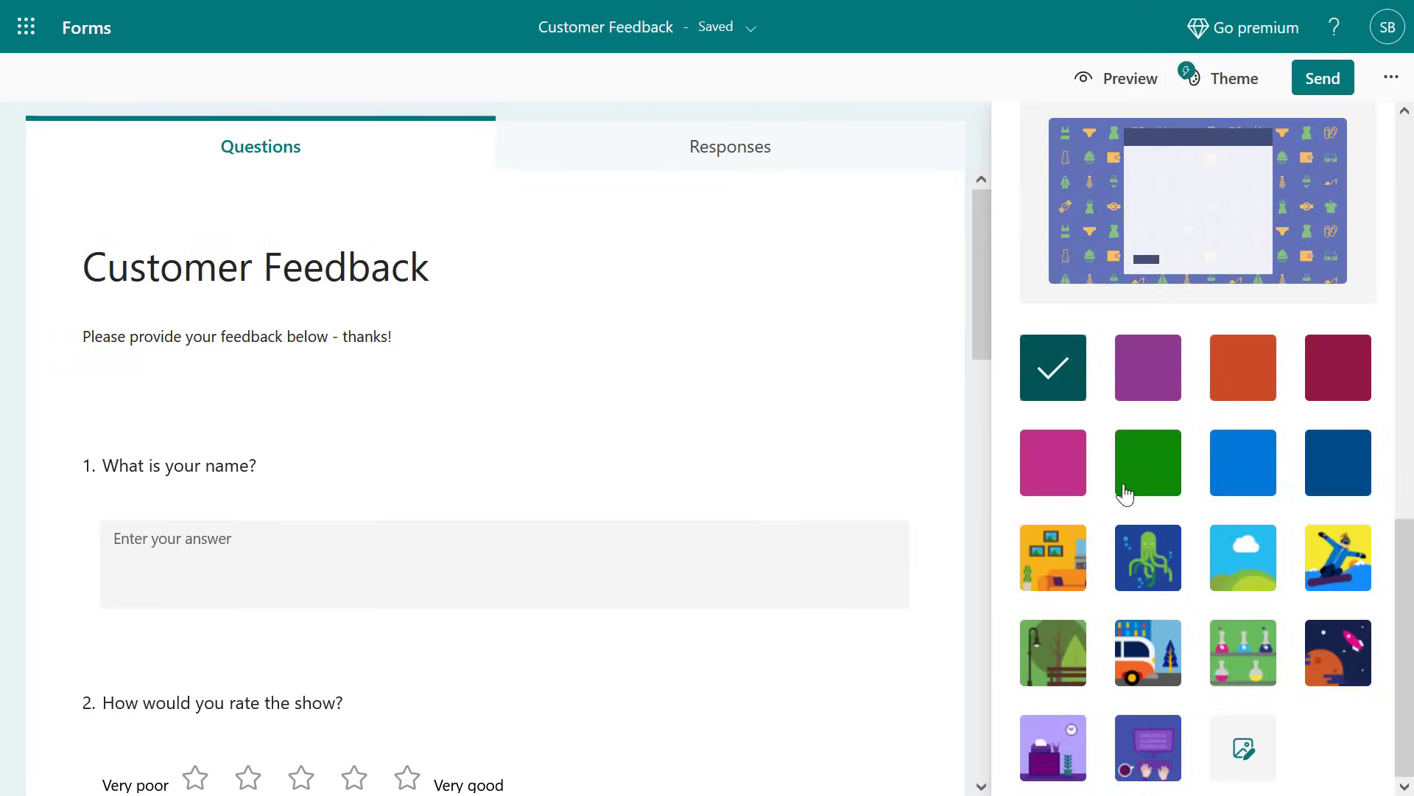
left_click(1134, 468)
left_click(1064, 562)
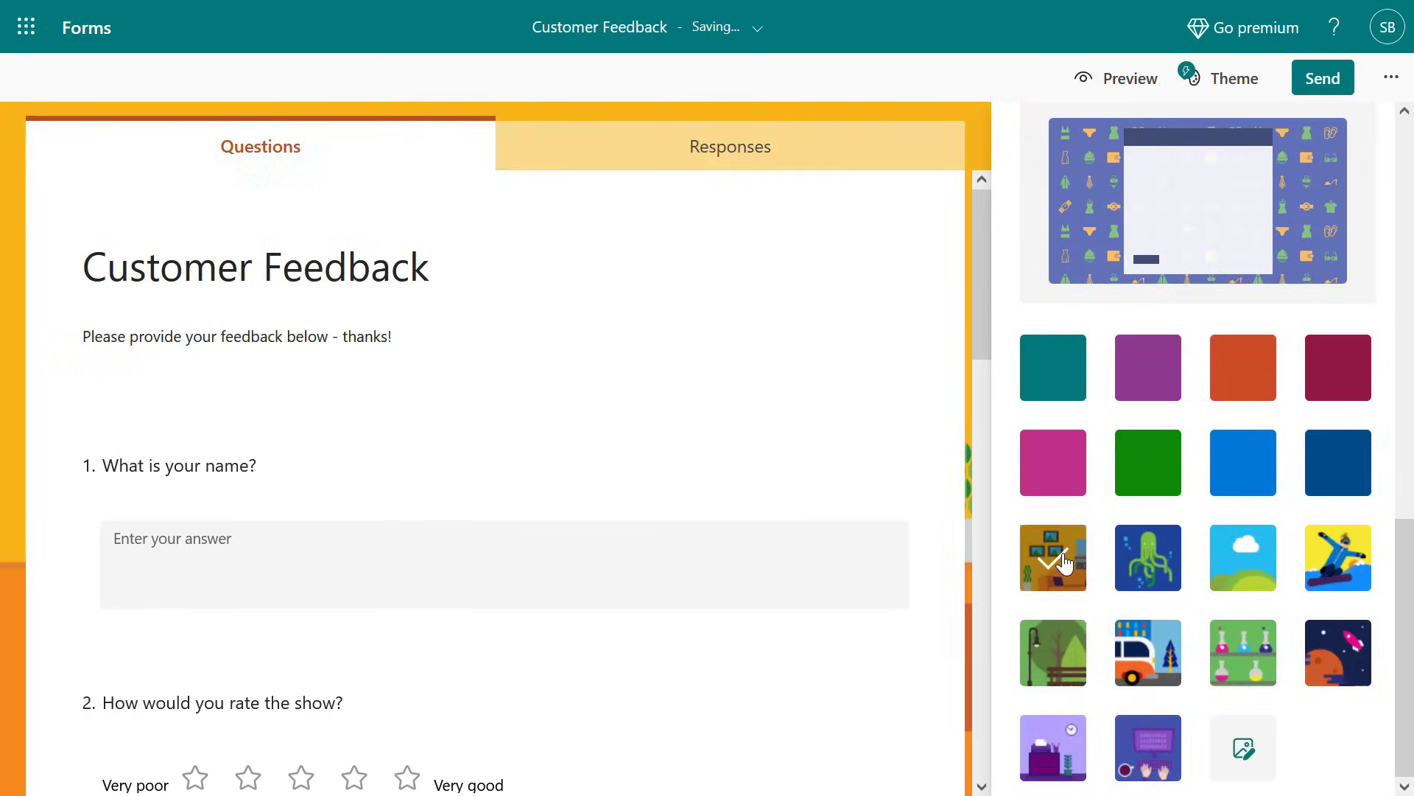
left_click(1244, 748)
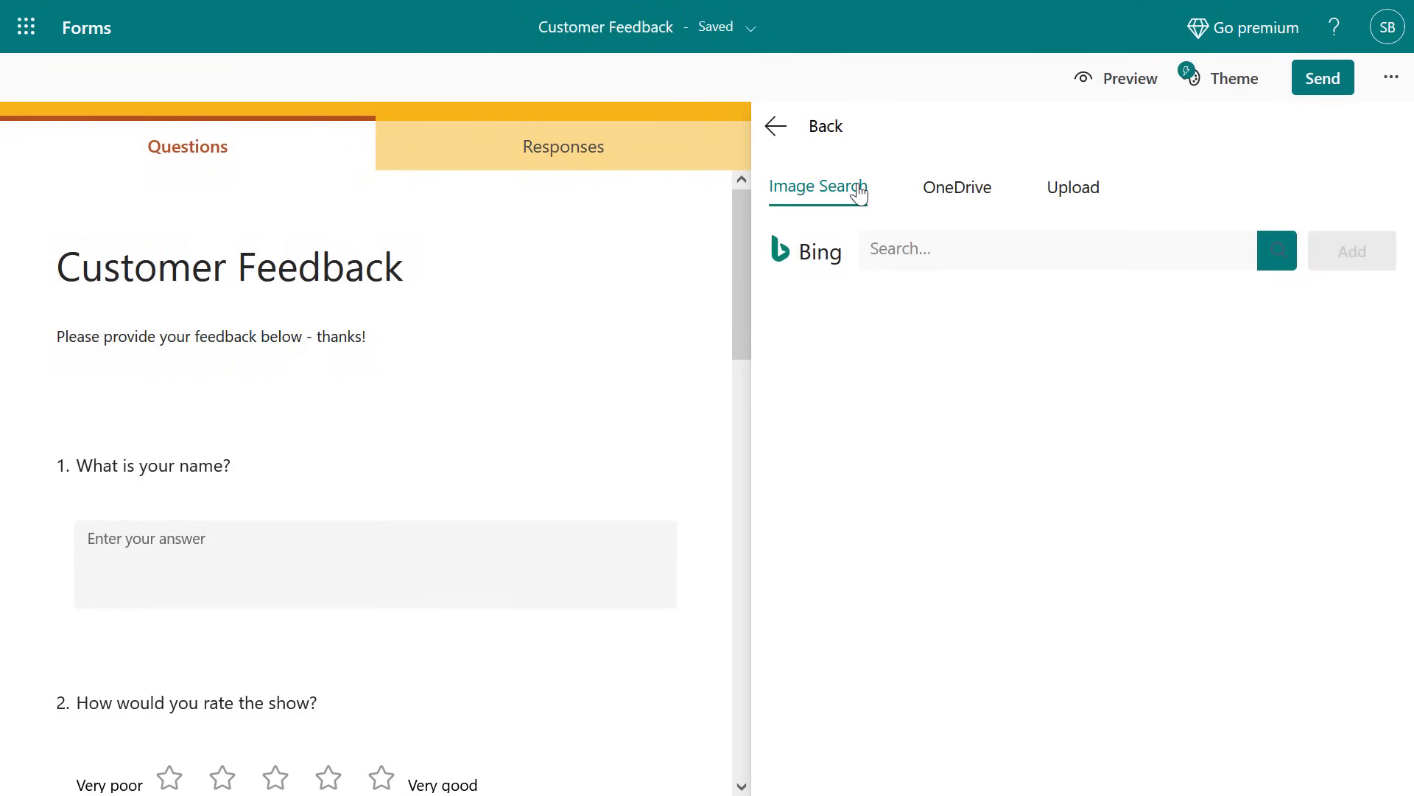
left_click(811, 124)
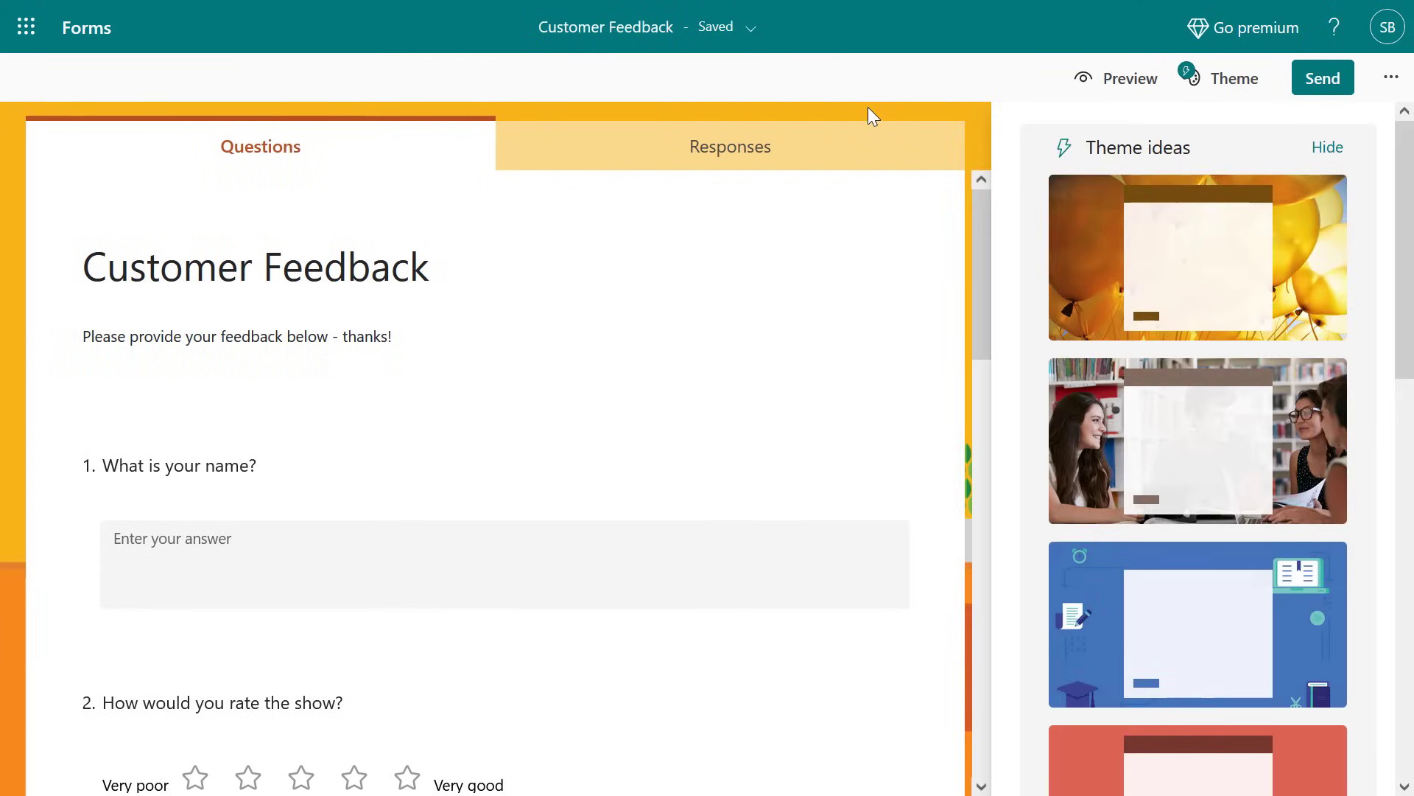
Step: Preview the form in Mobile and Computer layouts, then go back to the editor
left_click(1126, 81)
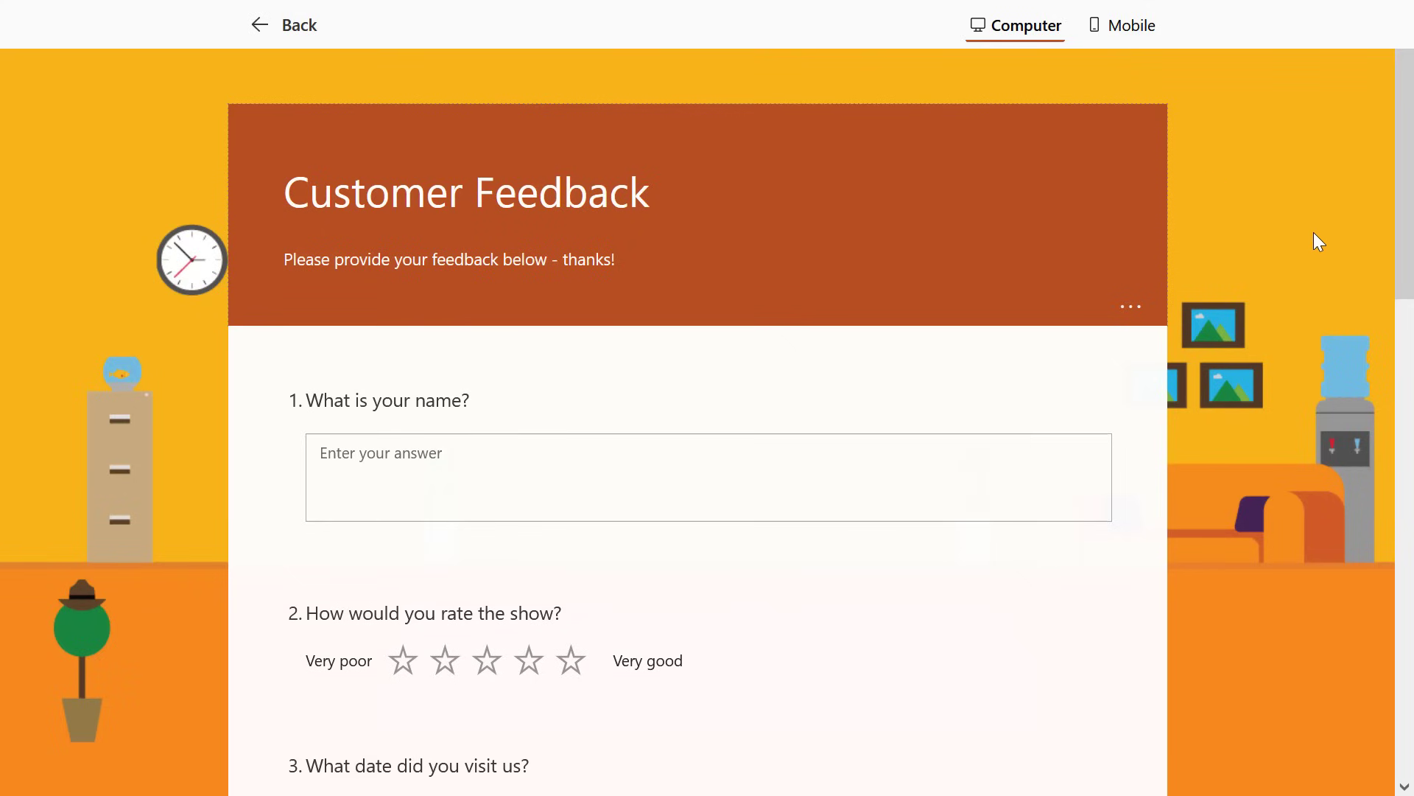
left_click(1142, 33)
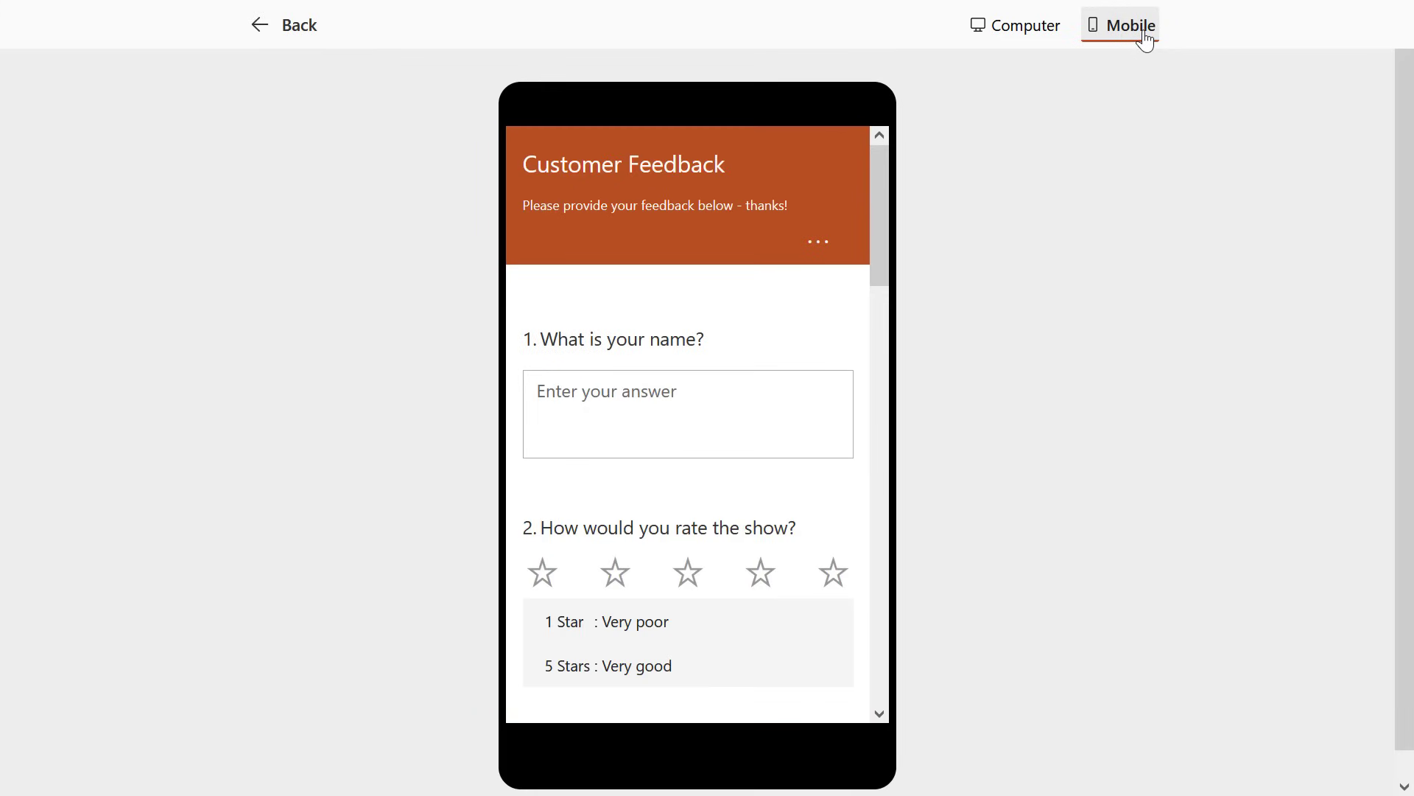
left_click(1020, 25)
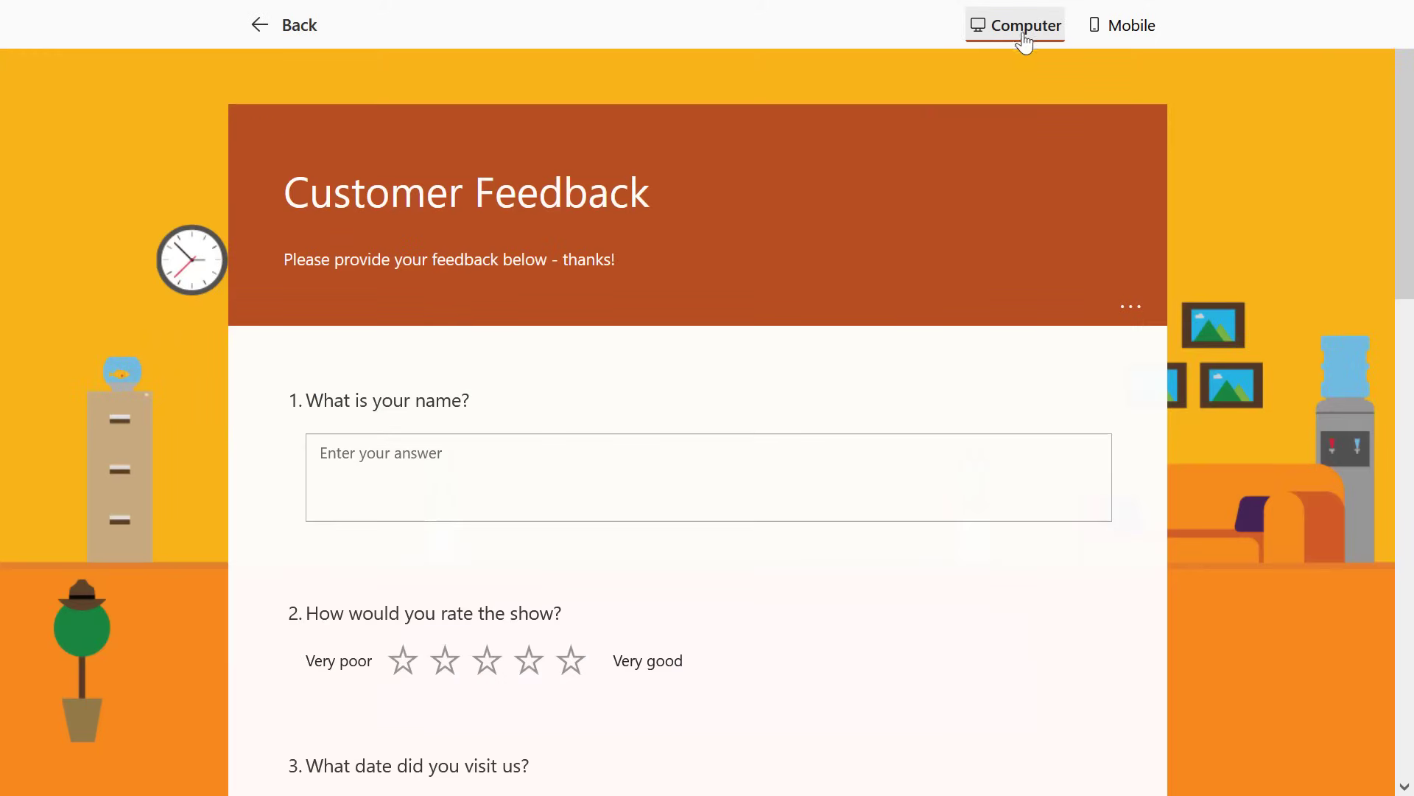
left_click(302, 33)
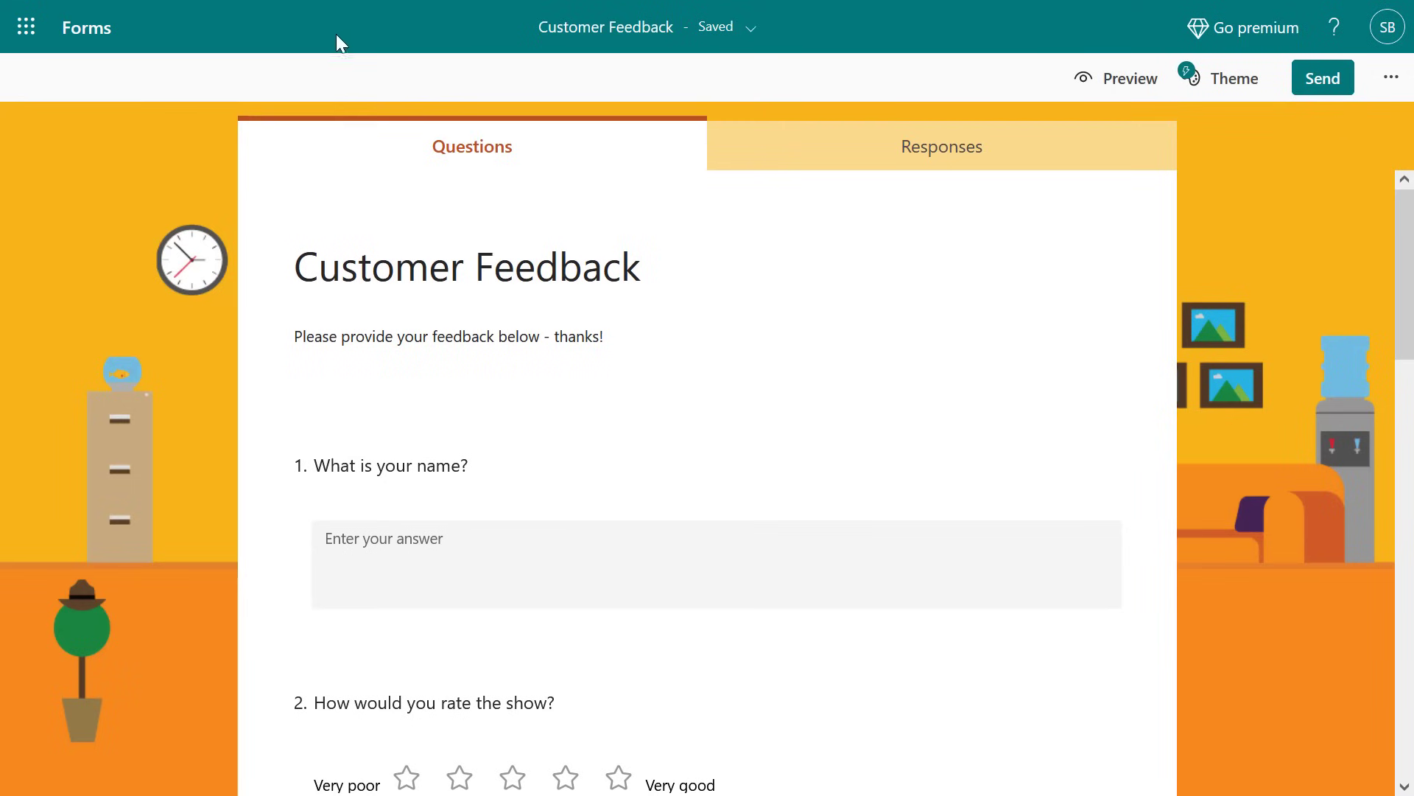
Step: In form Settings, enable start date, end date, shuffled questions and response email notifications
left_click(1391, 78)
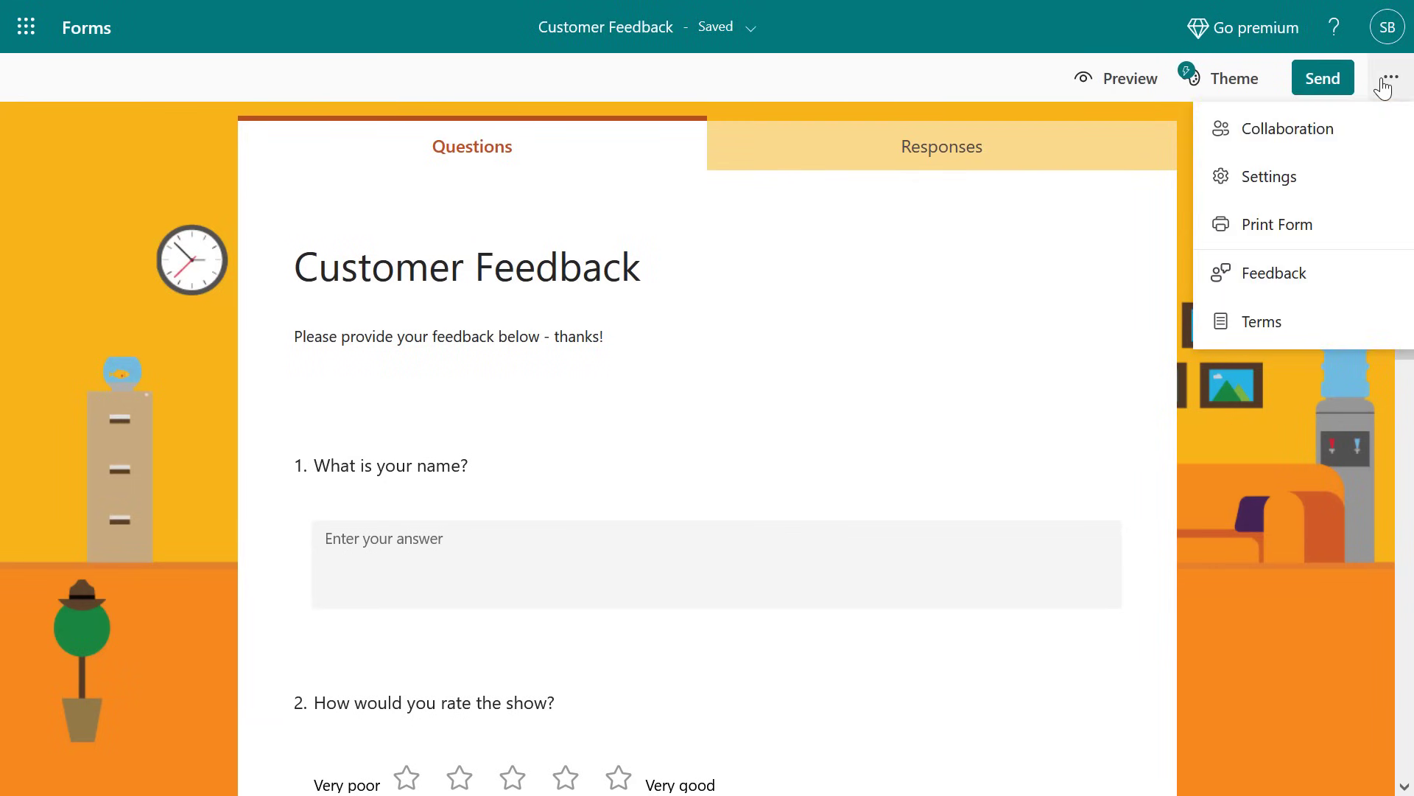
left_click(1326, 146)
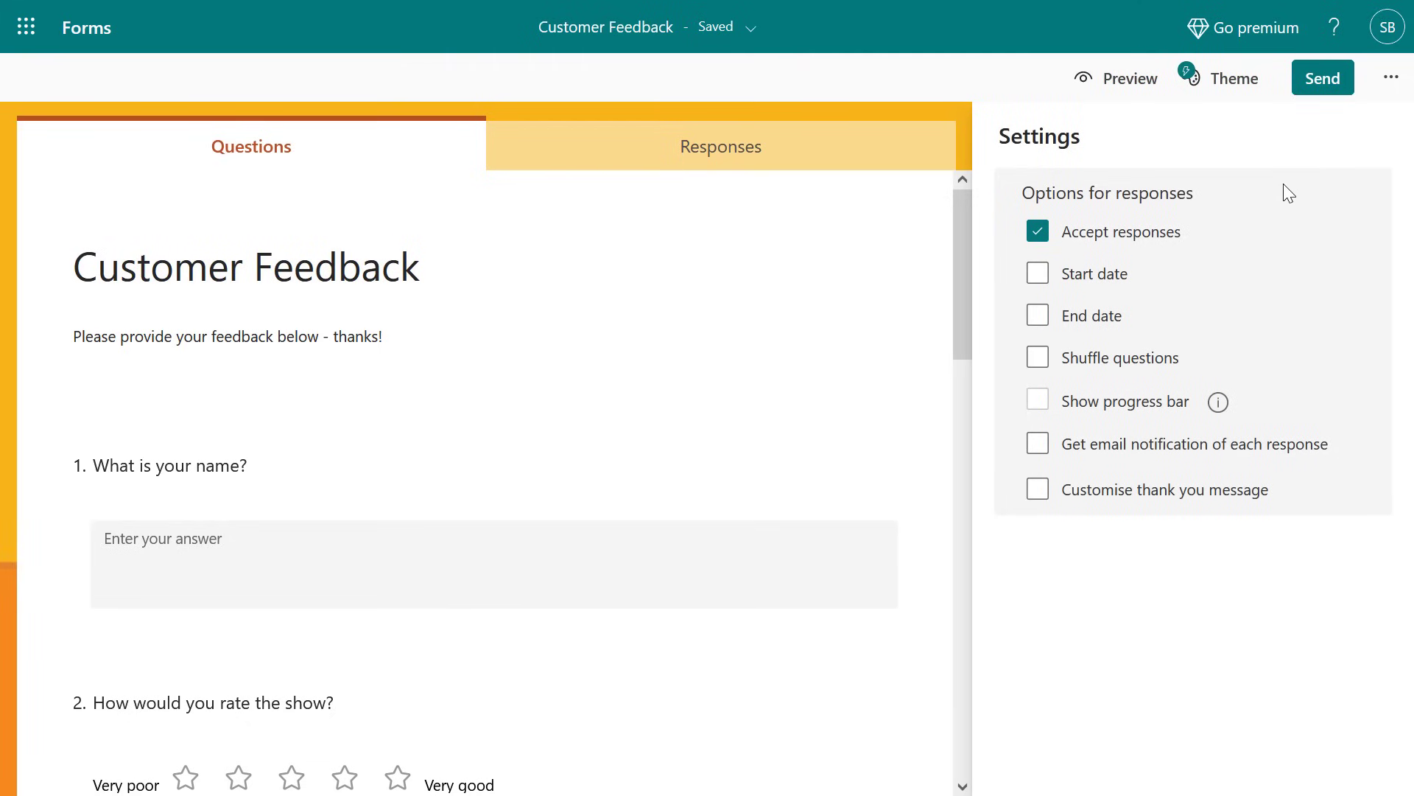
left_click(1033, 278)
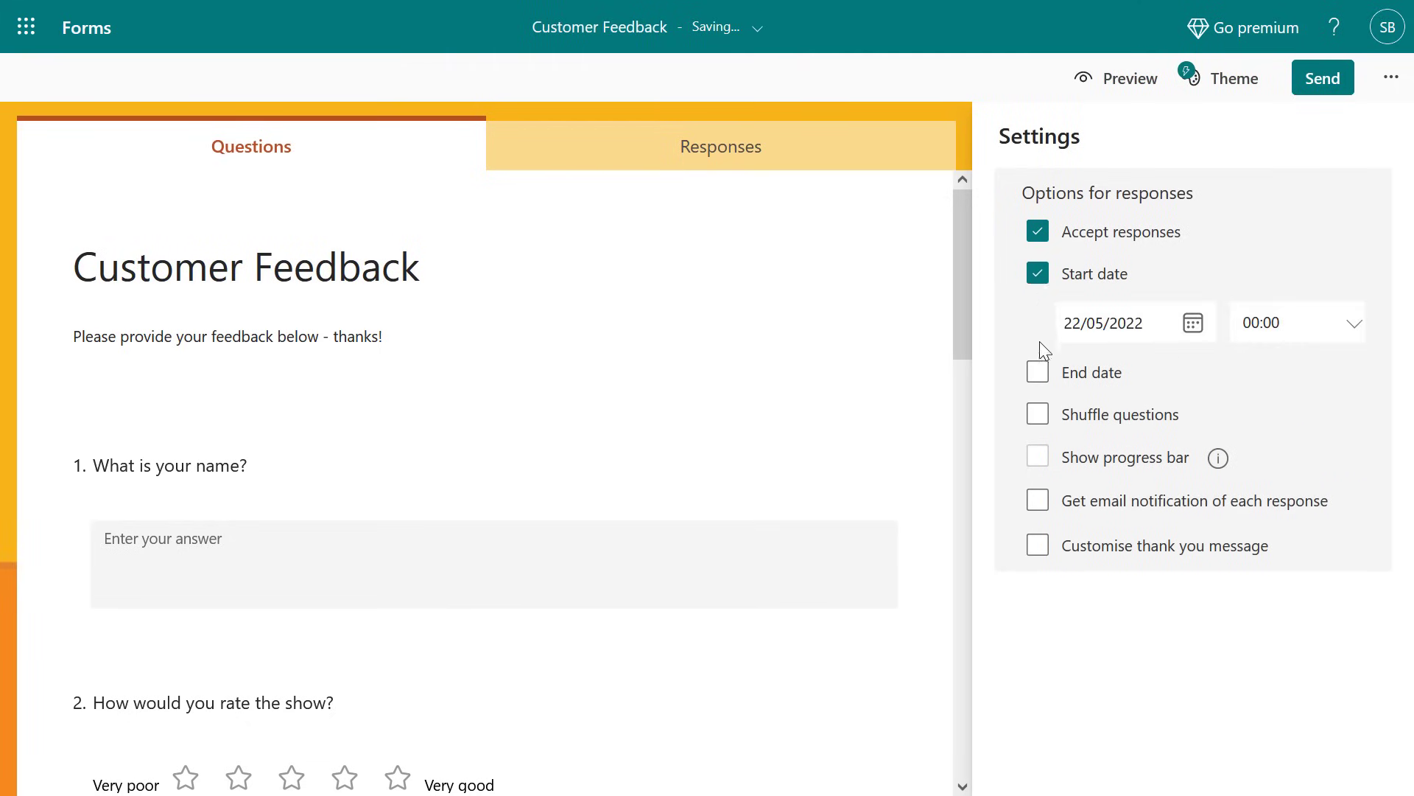
left_click(1035, 375)
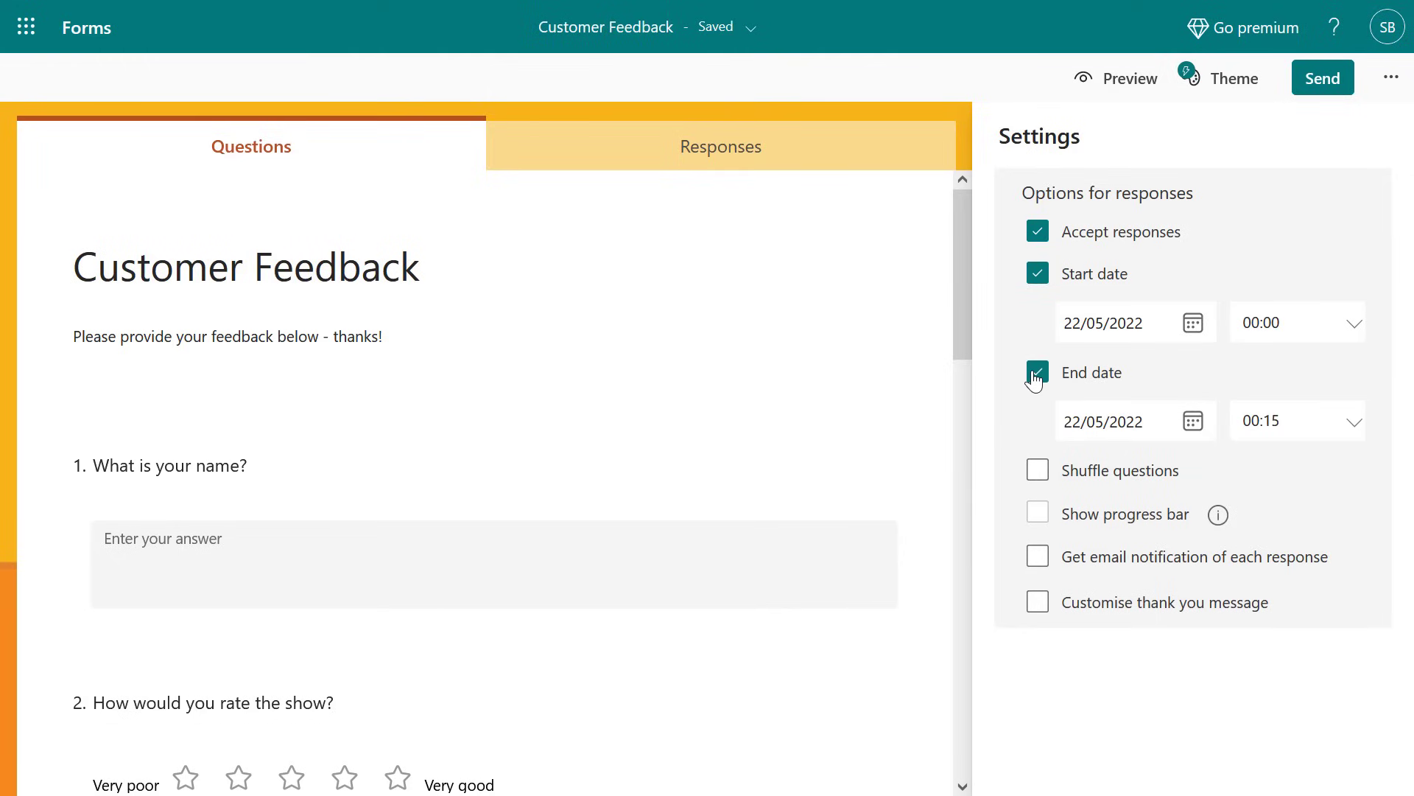
left_click(1037, 472)
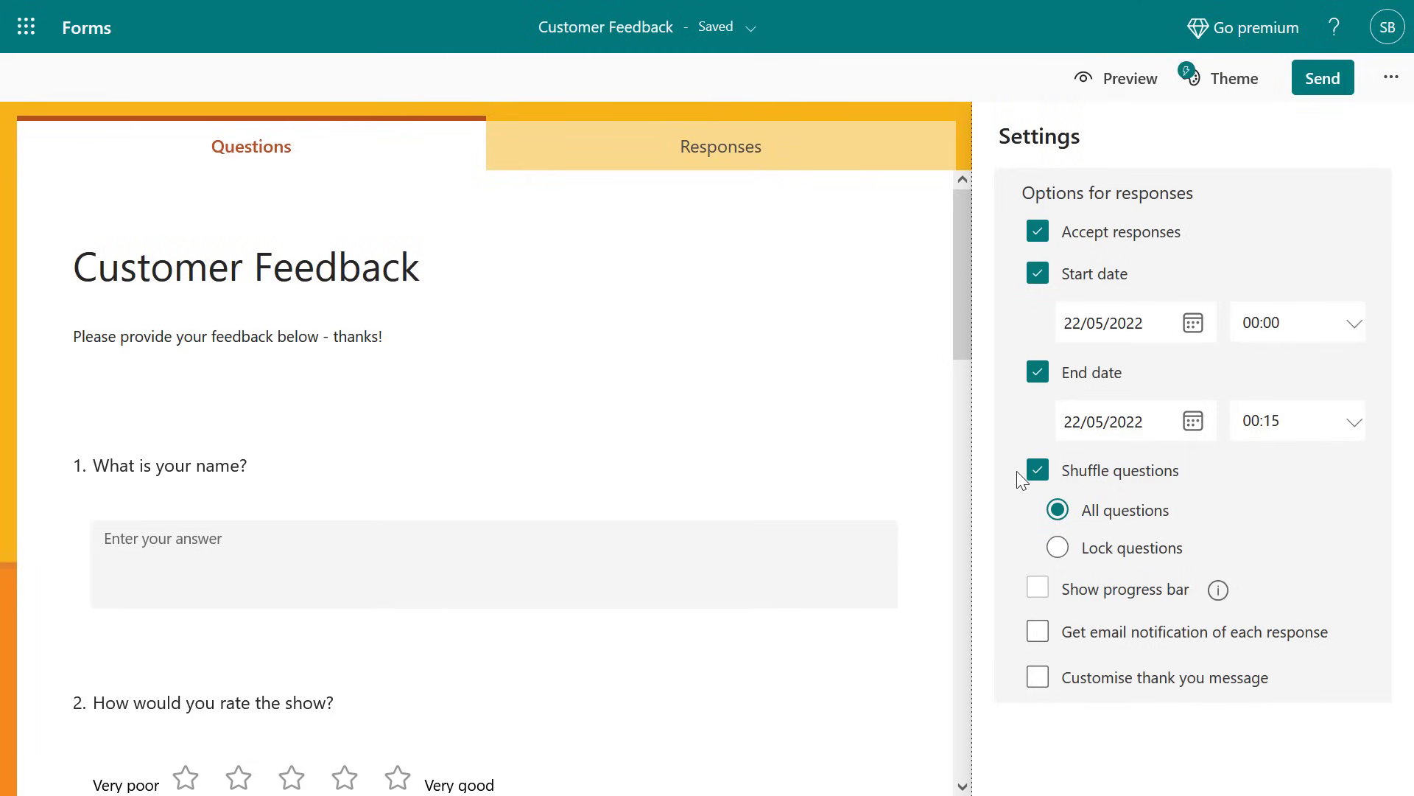
left_click(1041, 635)
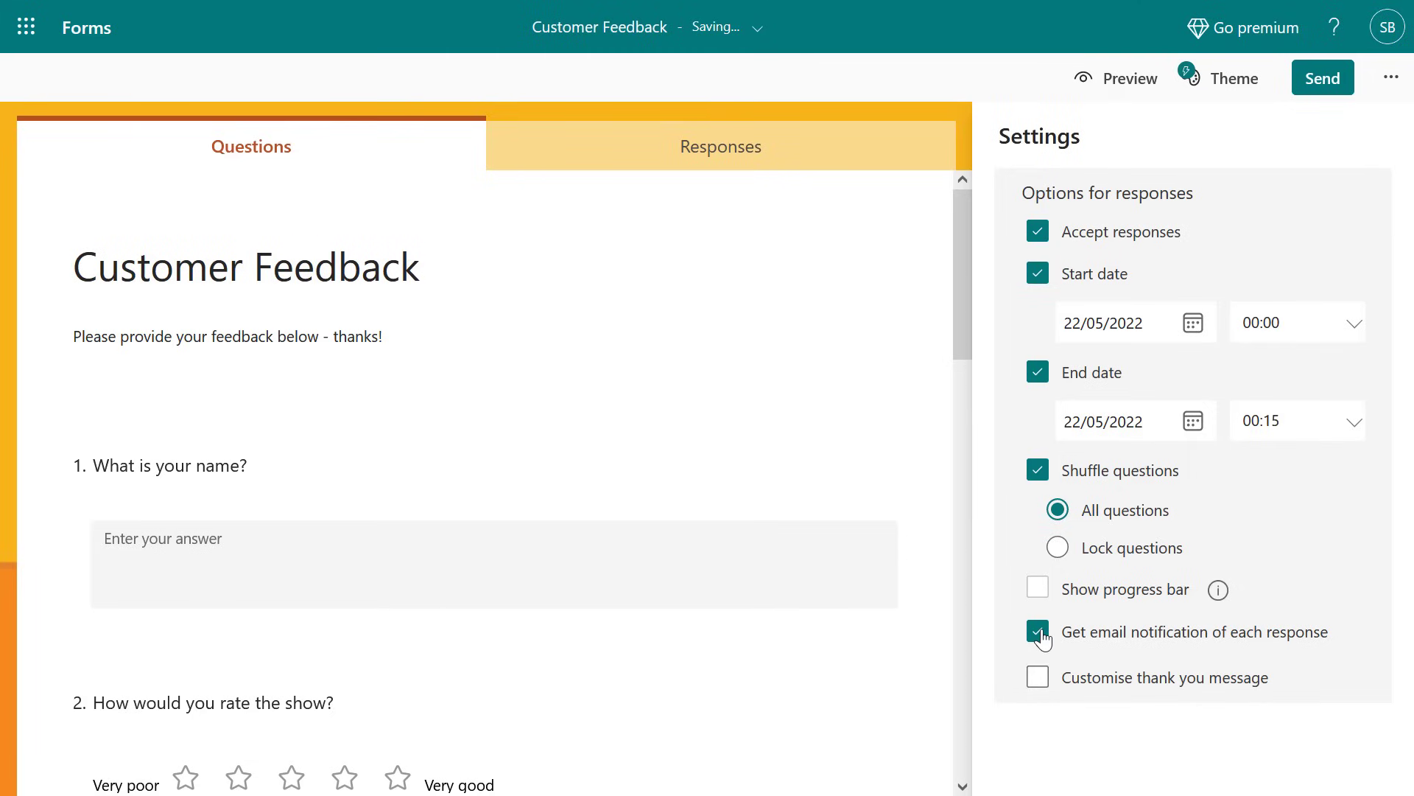
Step: Customise the thank-you message to 'Your response was submitted. Thanks!'
left_click(1038, 679)
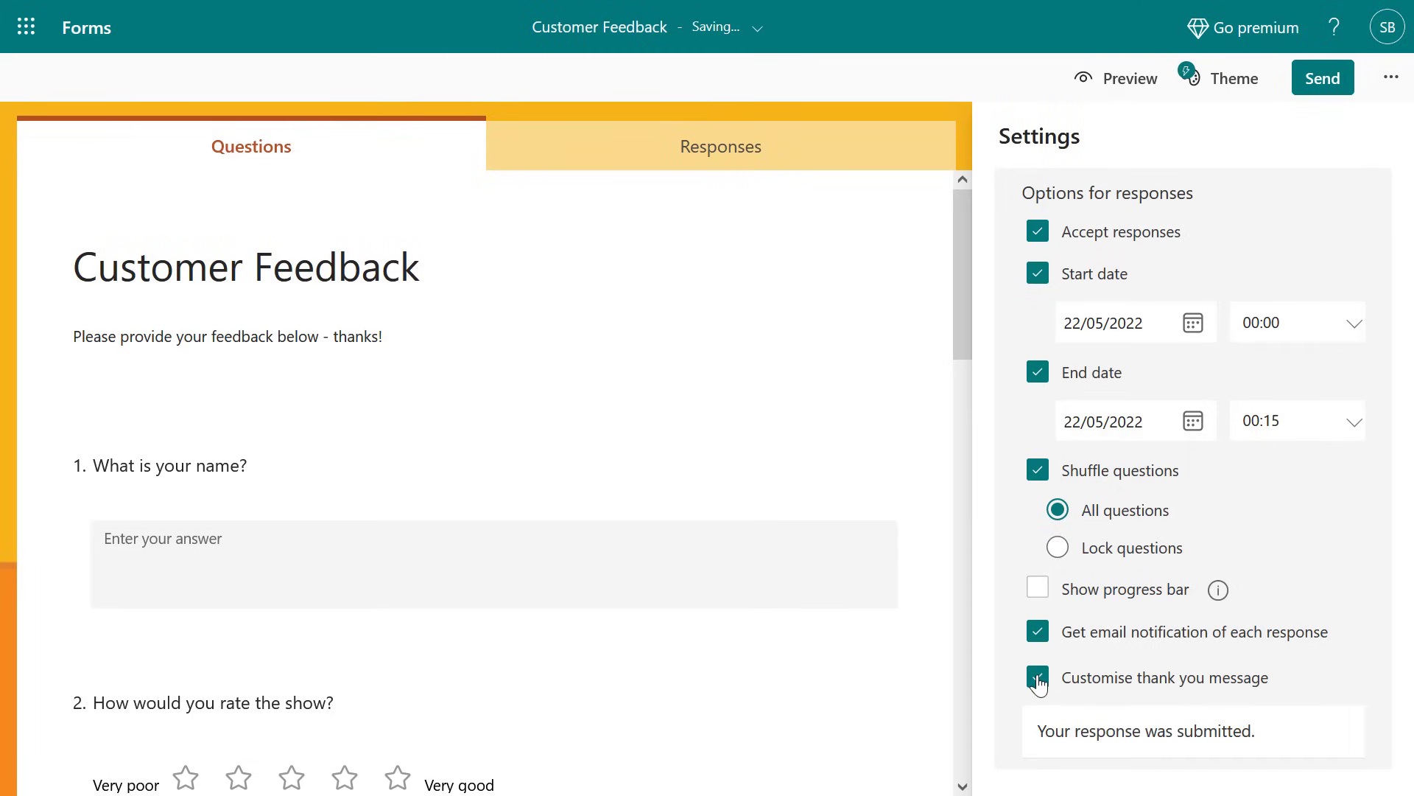
left_click(1072, 710)
triple_click(1287, 736)
left_click(1287, 736)
type("Thanks!")
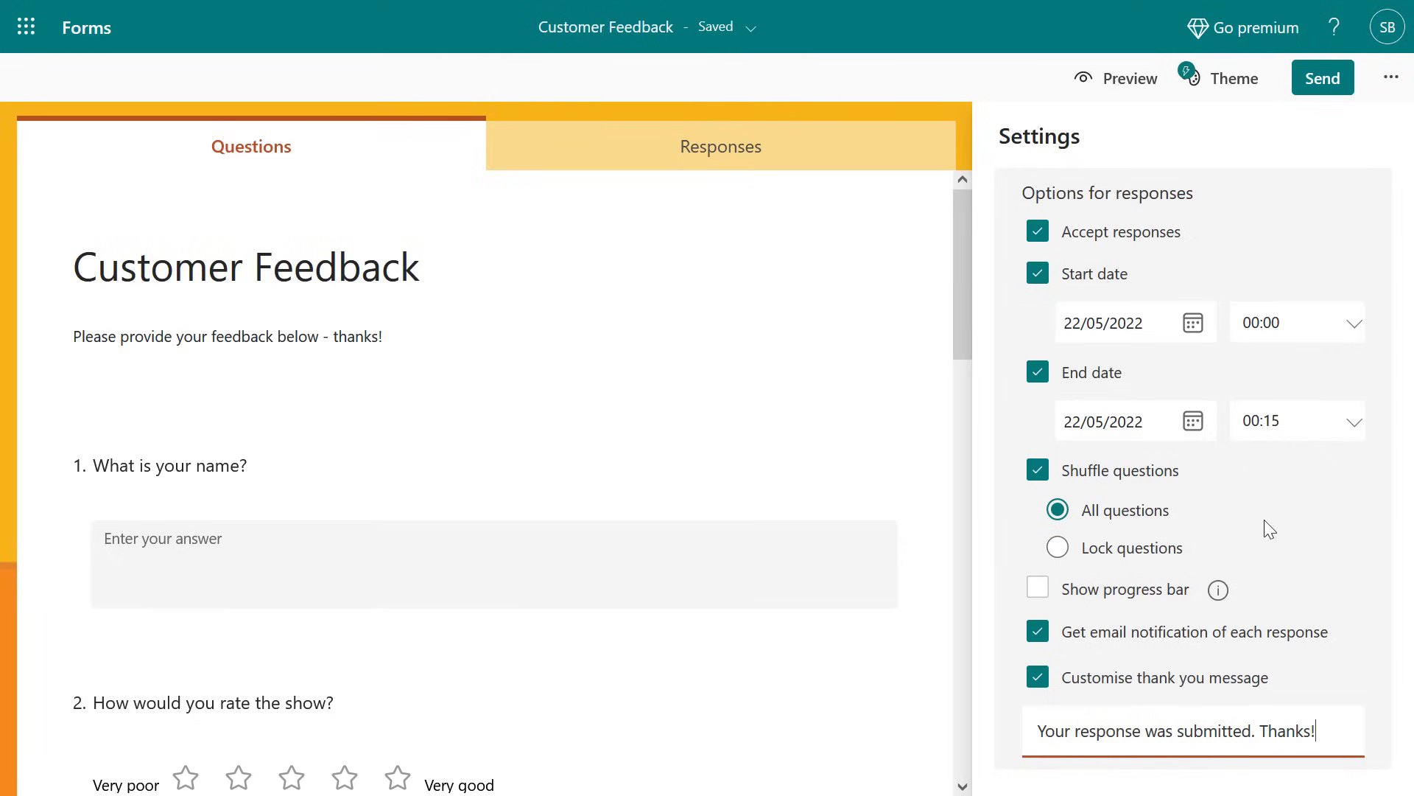
Step: Copy the form's response link from Send, with Shorten URL ticked
left_click(1310, 92)
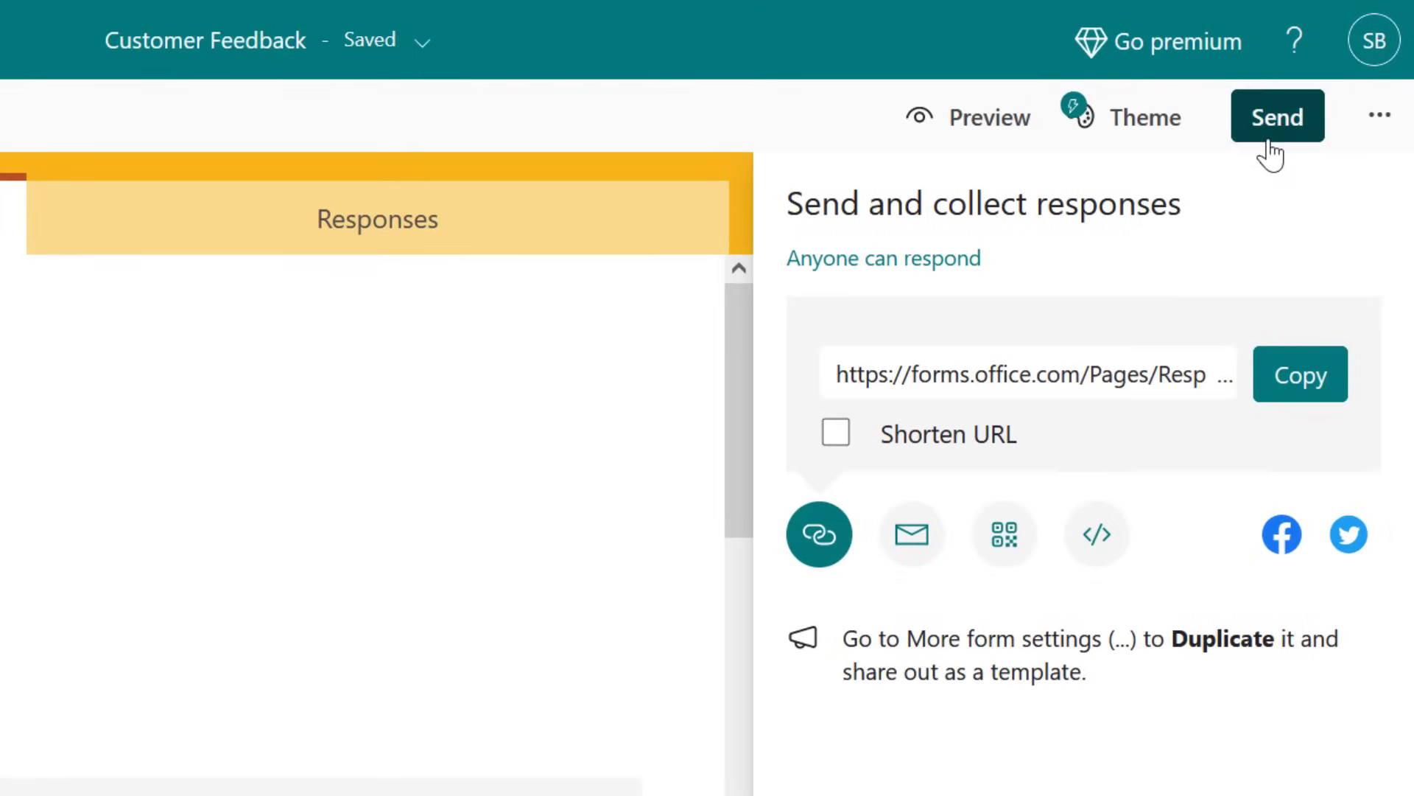
left_click(1321, 383)
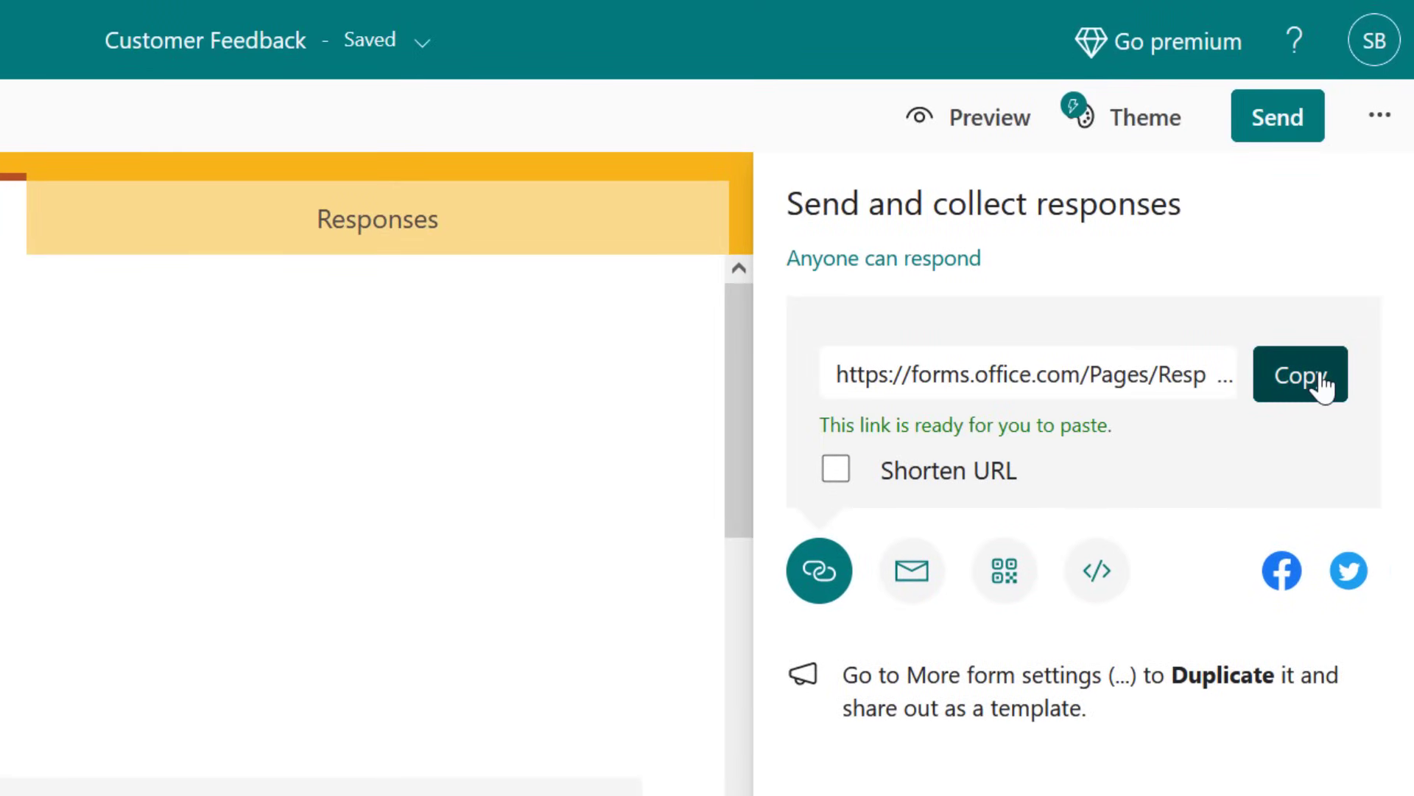
left_click(838, 434)
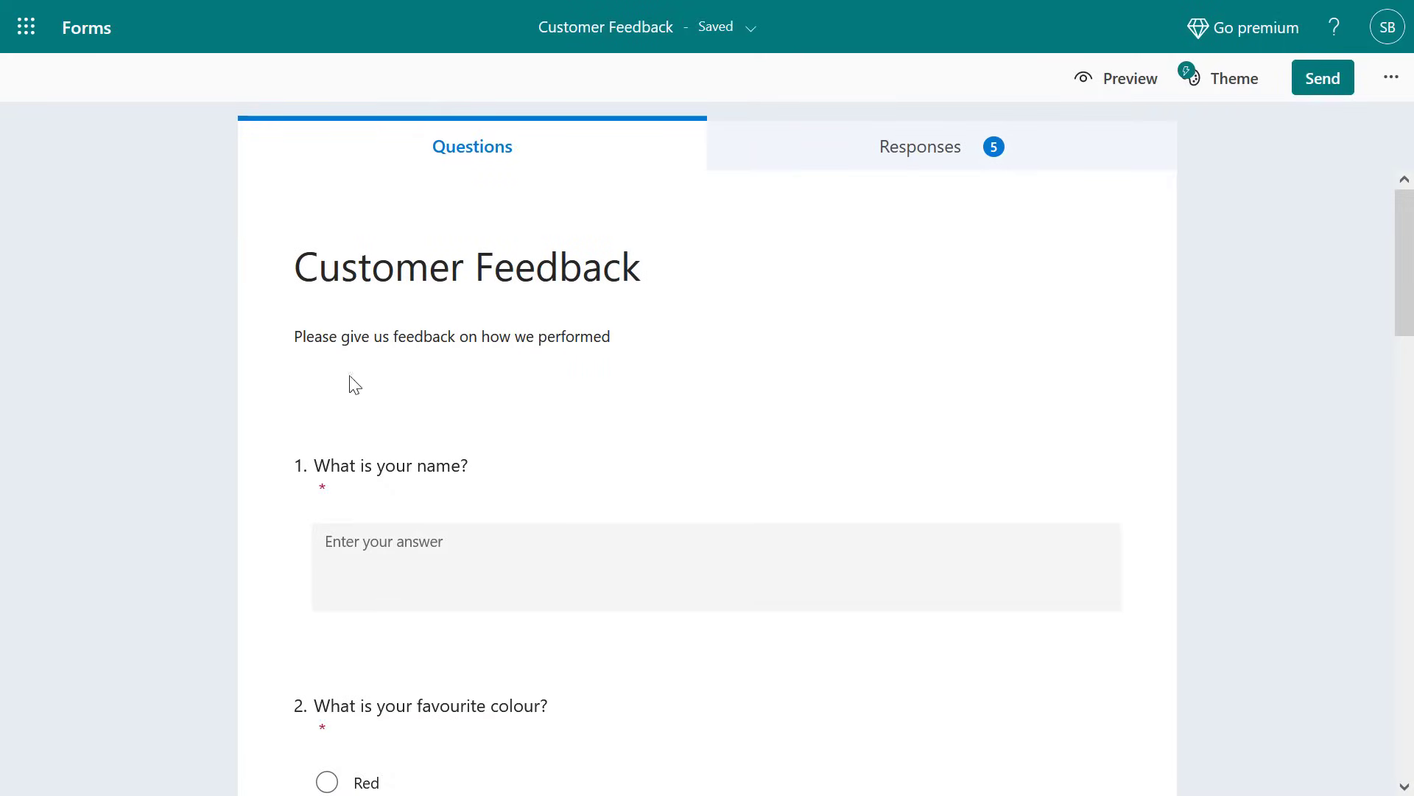
Step: View the Responses summary, check individual results, then return to the summary charts
left_click(869, 151)
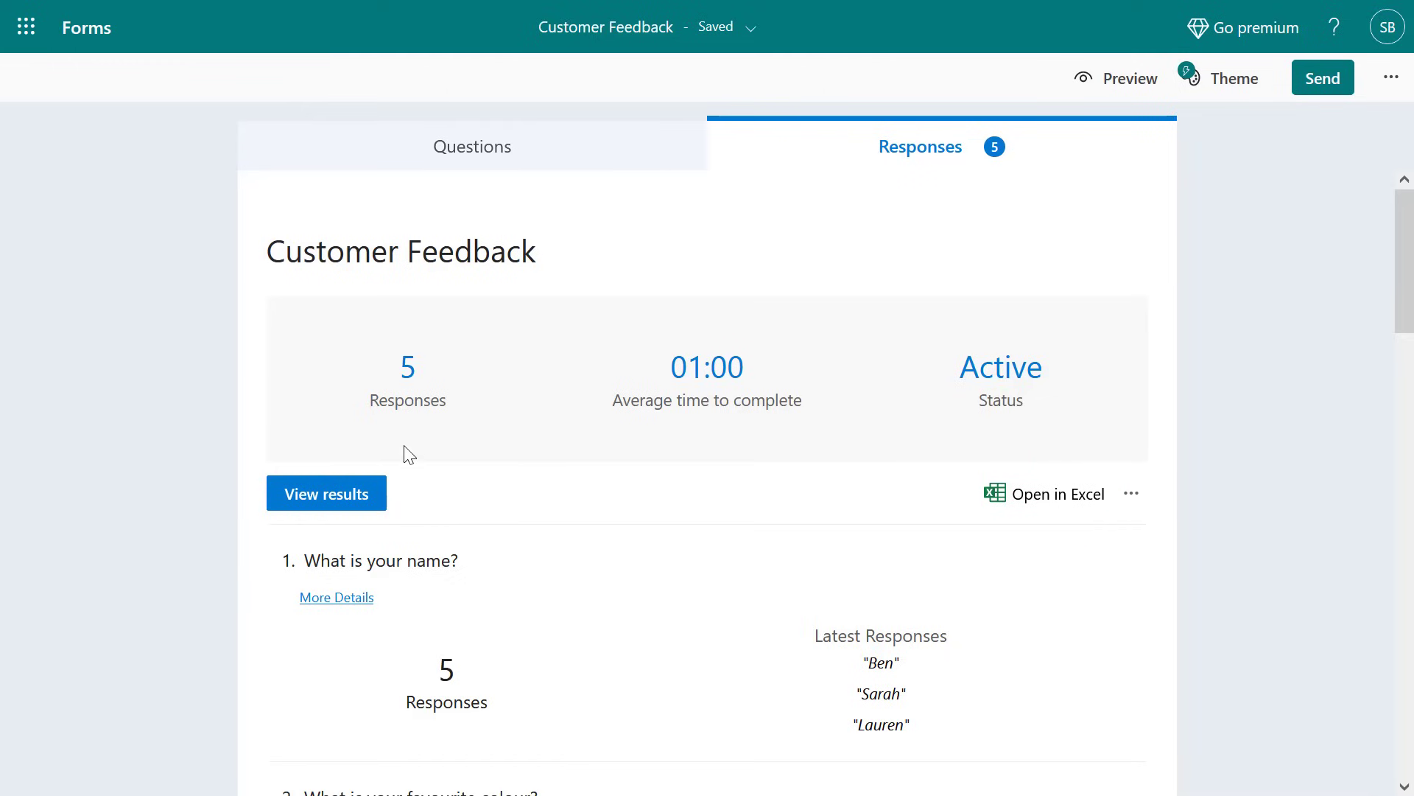
left_click(369, 492)
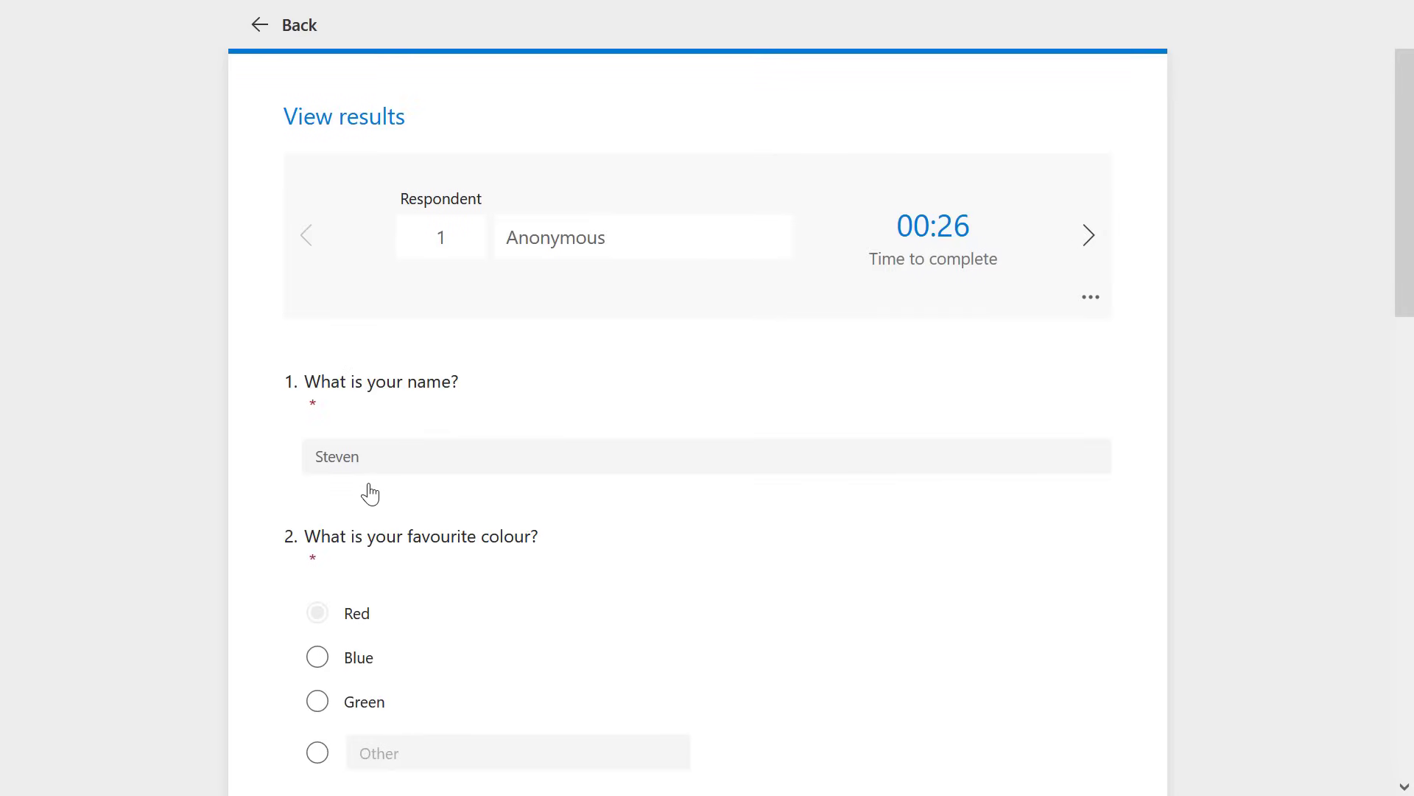
left_click(264, 30)
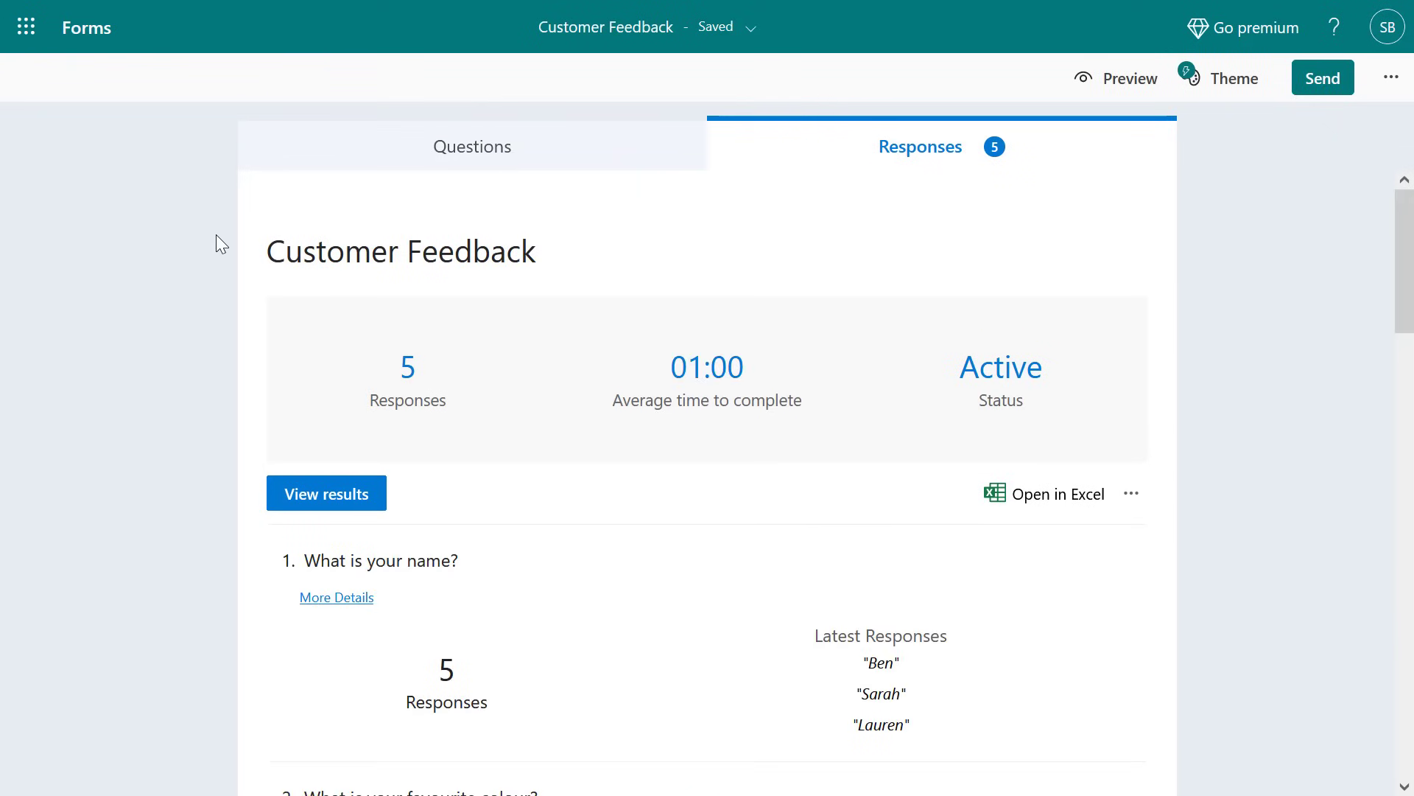
scroll(206, 244, "down", 2)
scroll(196, 246, "down", 3)
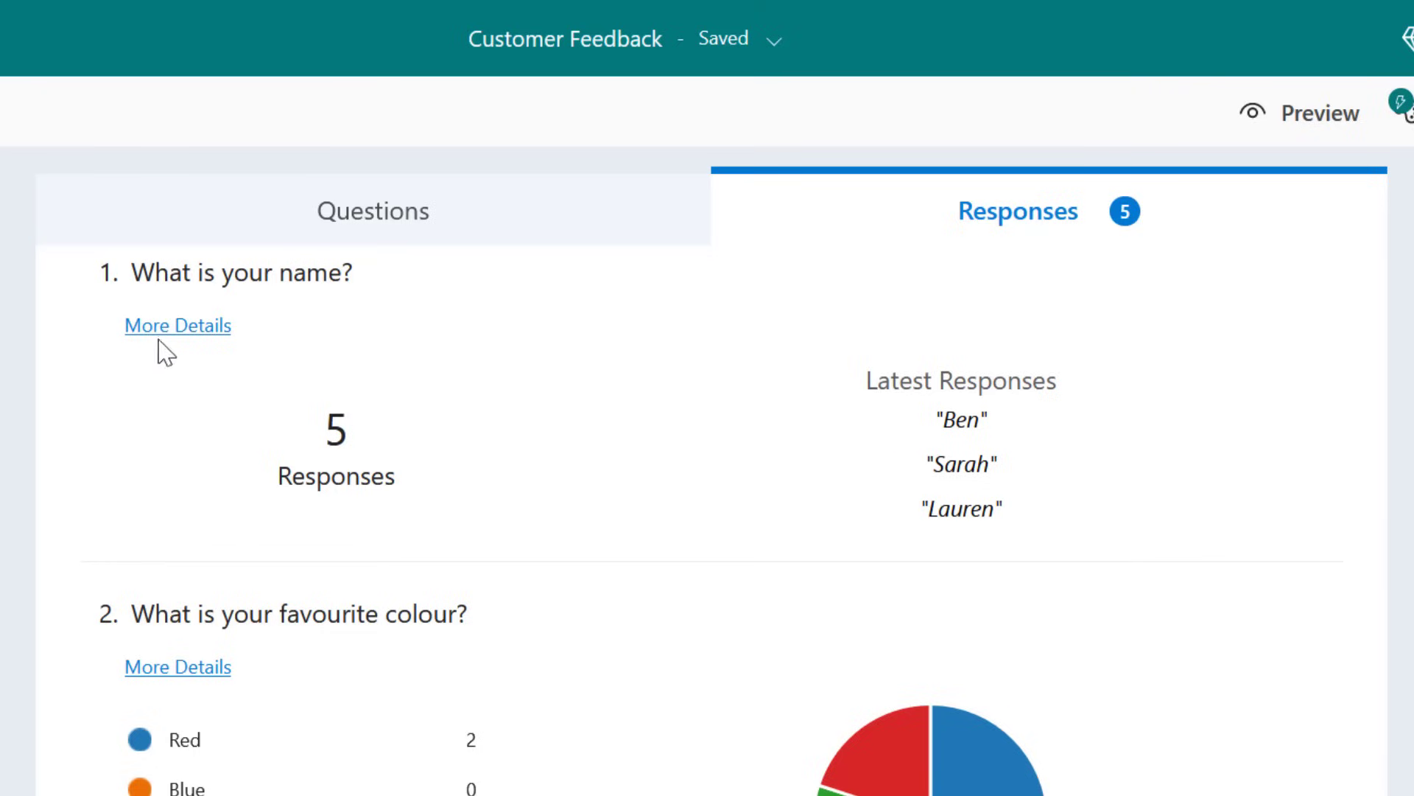
Step: Review question 1's full answer table, then the favourite colour chart
left_click(177, 327)
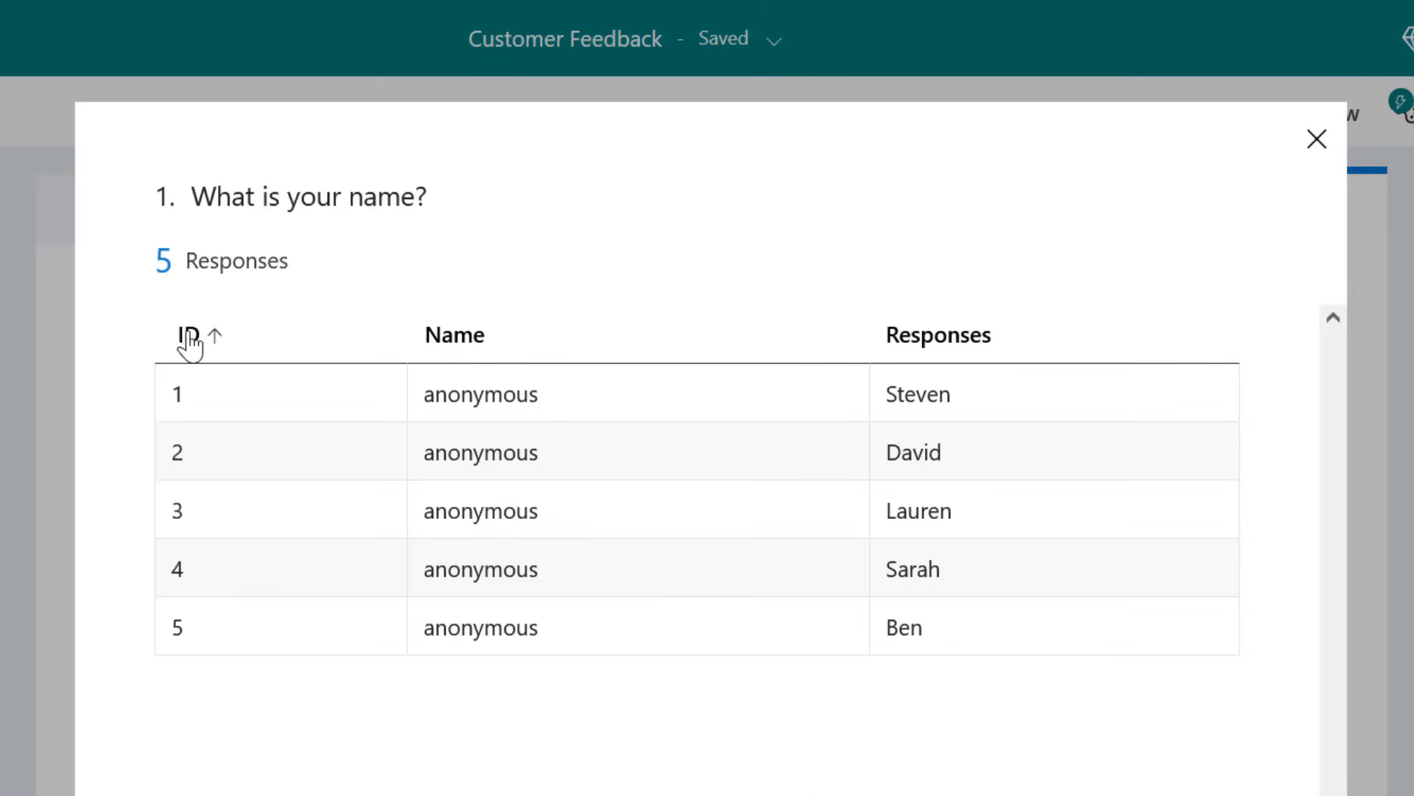
left_click(1315, 140)
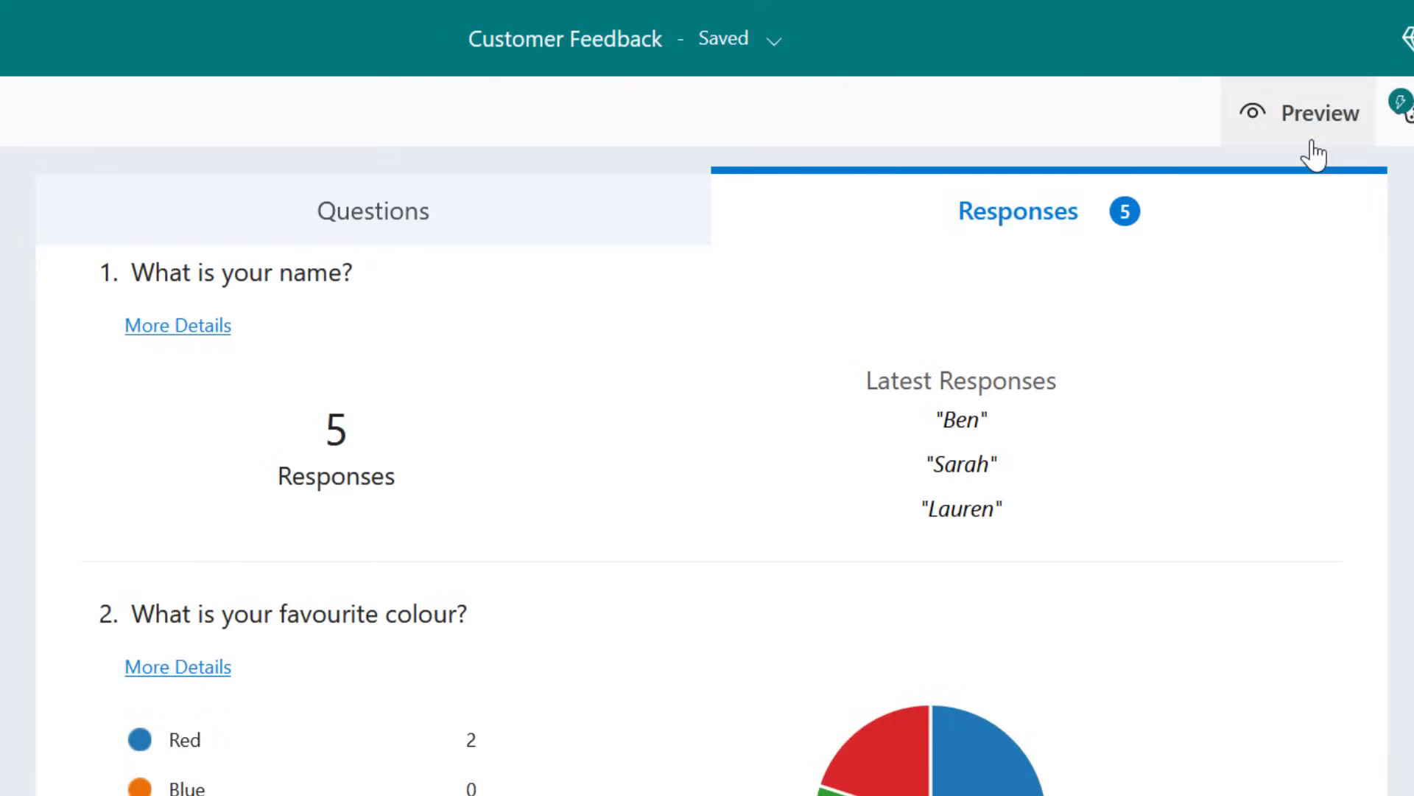
scroll(1335, 295, "down", 5)
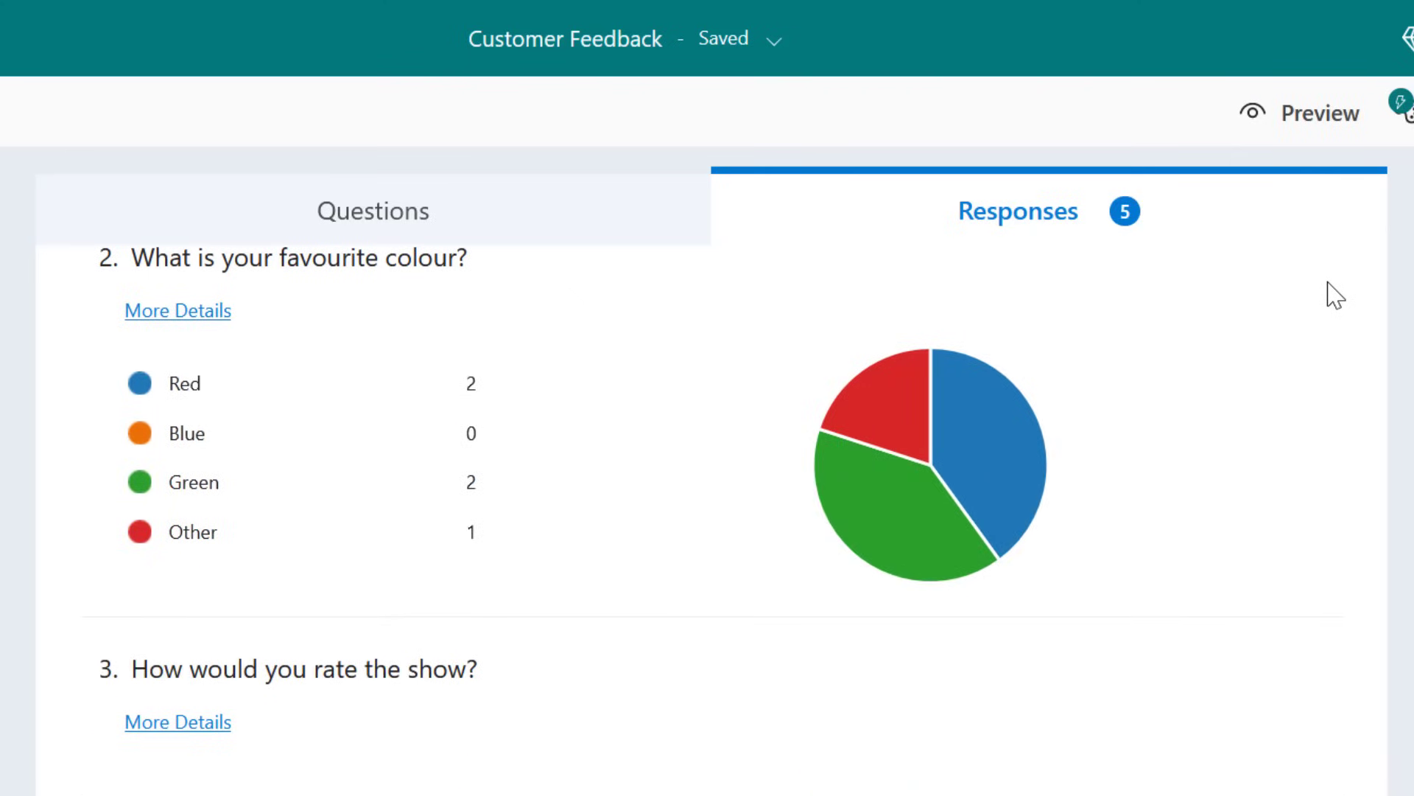
mouse_move(1022, 446)
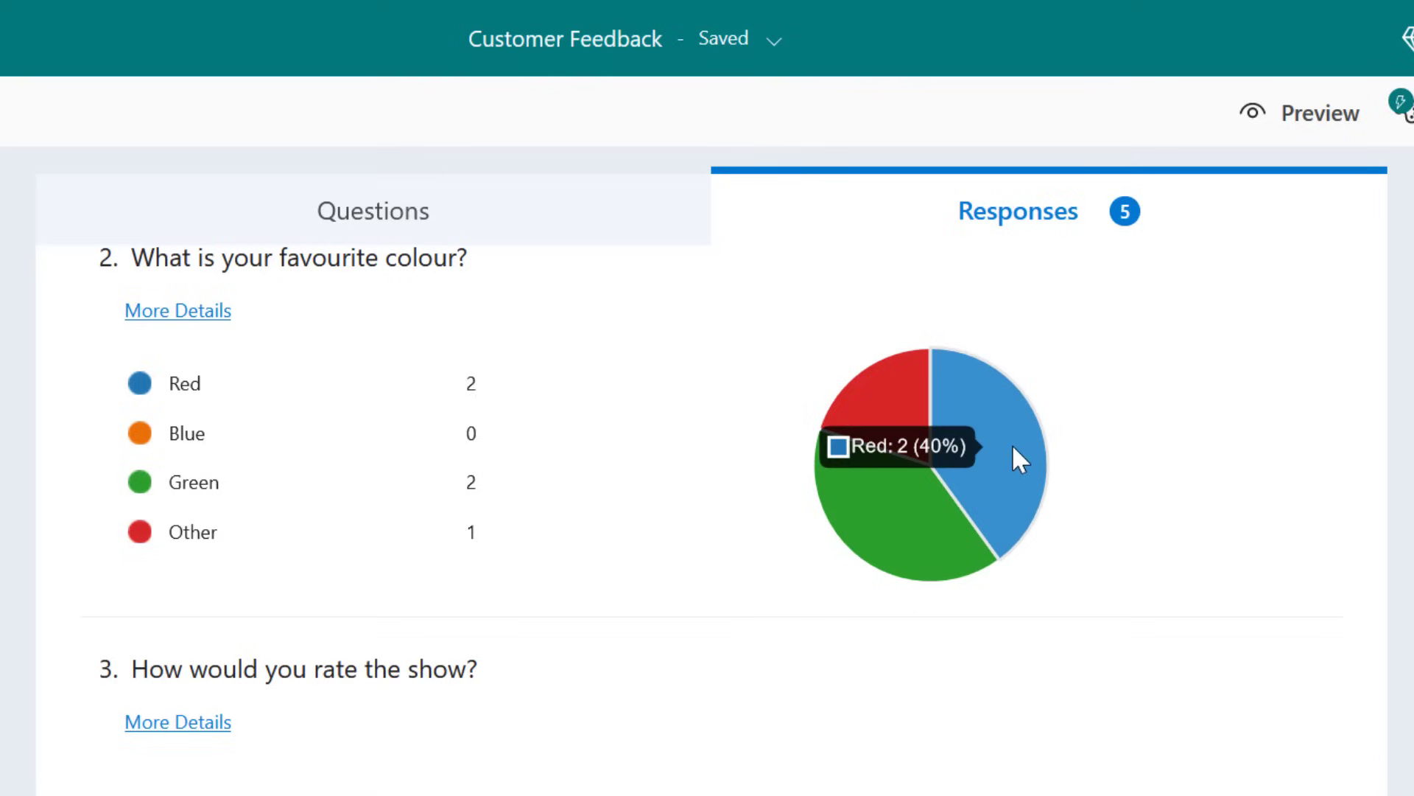
mouse_move(889, 401)
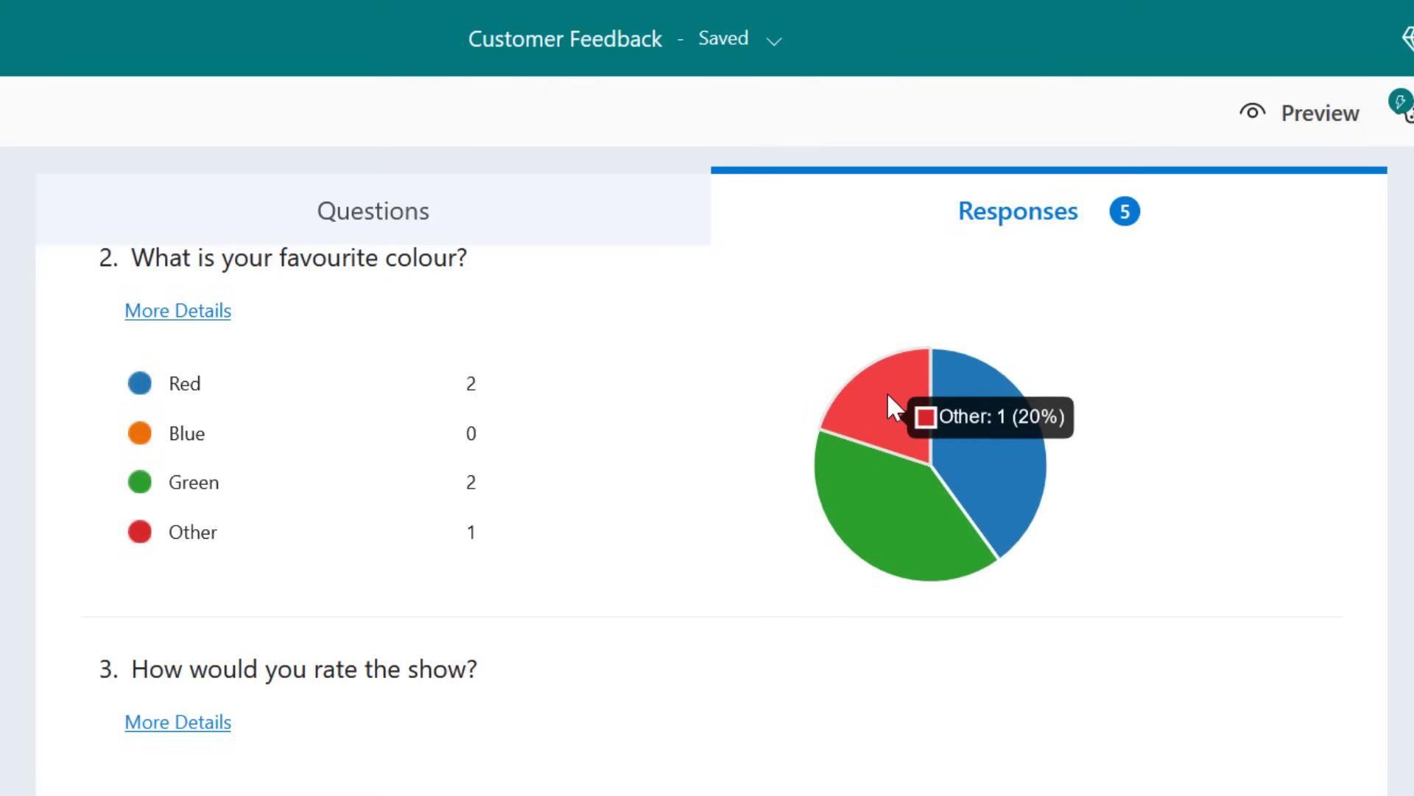
Step: Review the show rating, visit date and movie ranking charts, with Forrest Gump 80% first choice
scroll(888, 396, "down", 5)
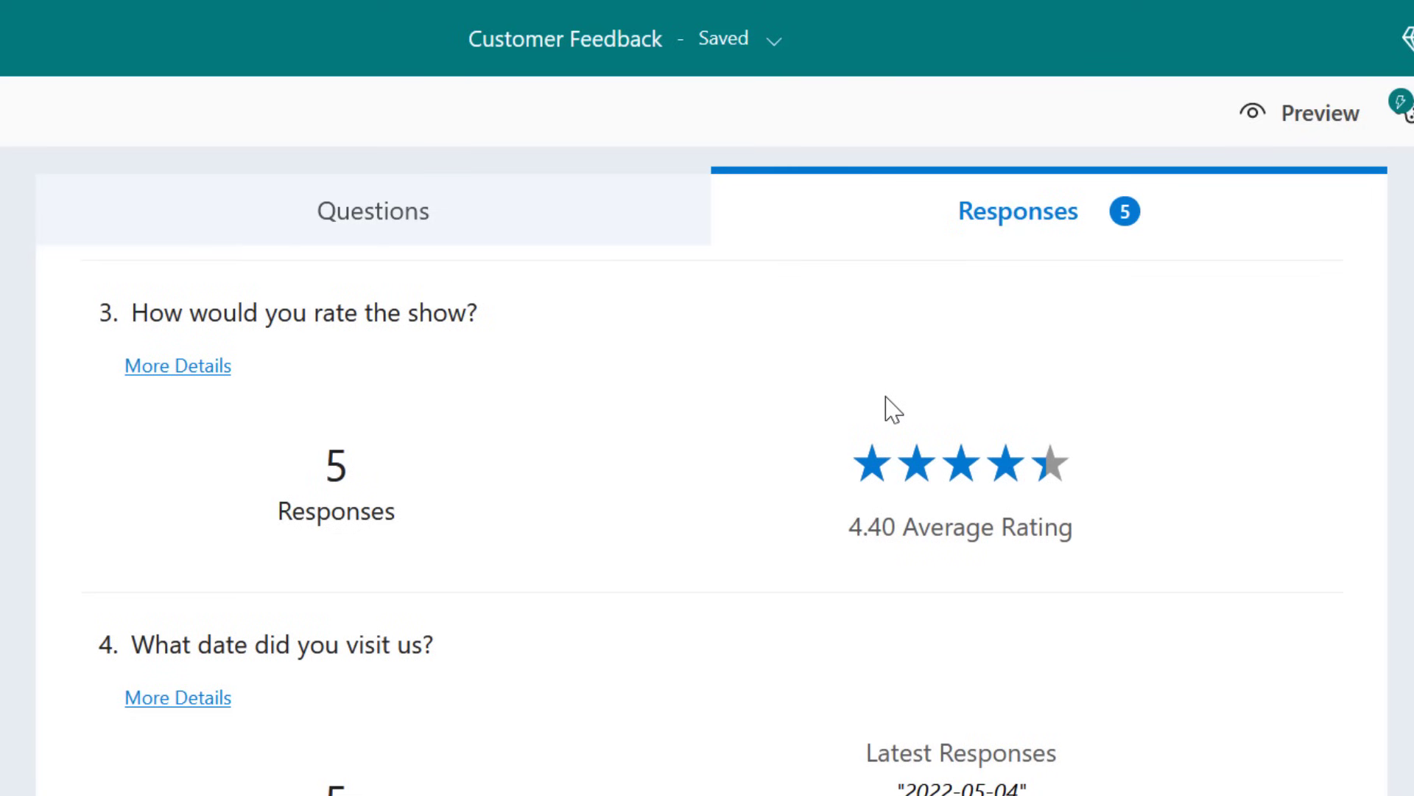
scroll(890, 405, "down", 5)
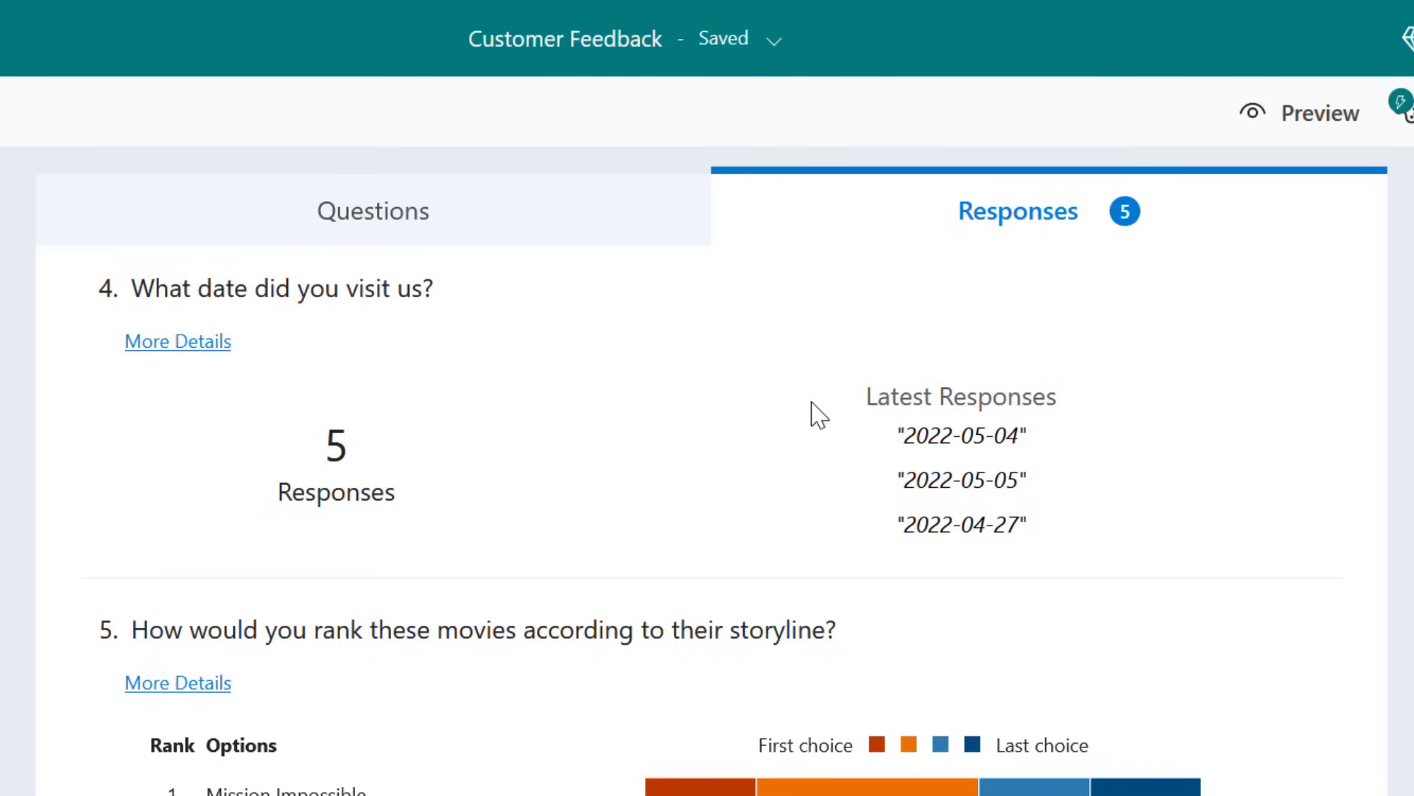
scroll(818, 415, "down", 2)
scroll(816, 414, "down", 2)
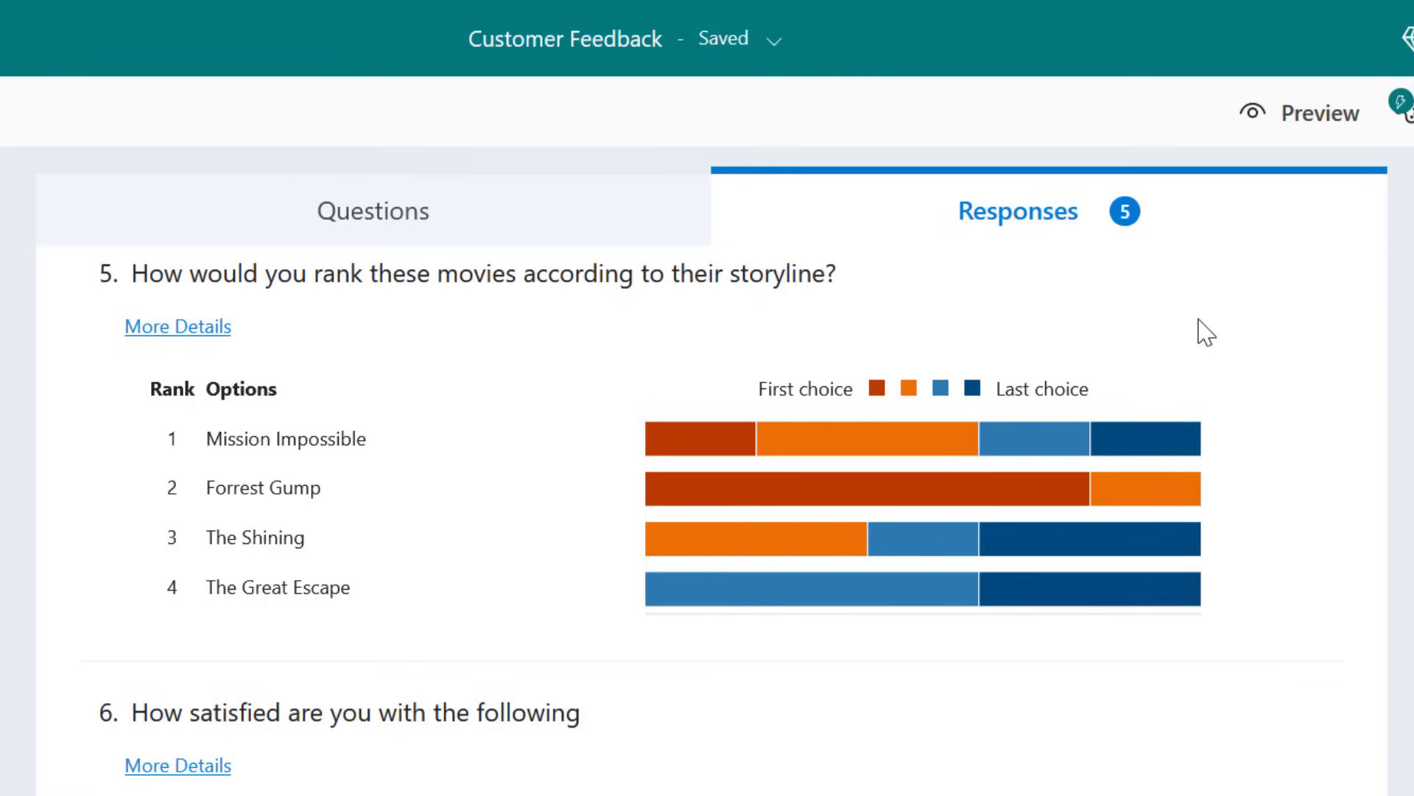
mouse_move(1066, 491)
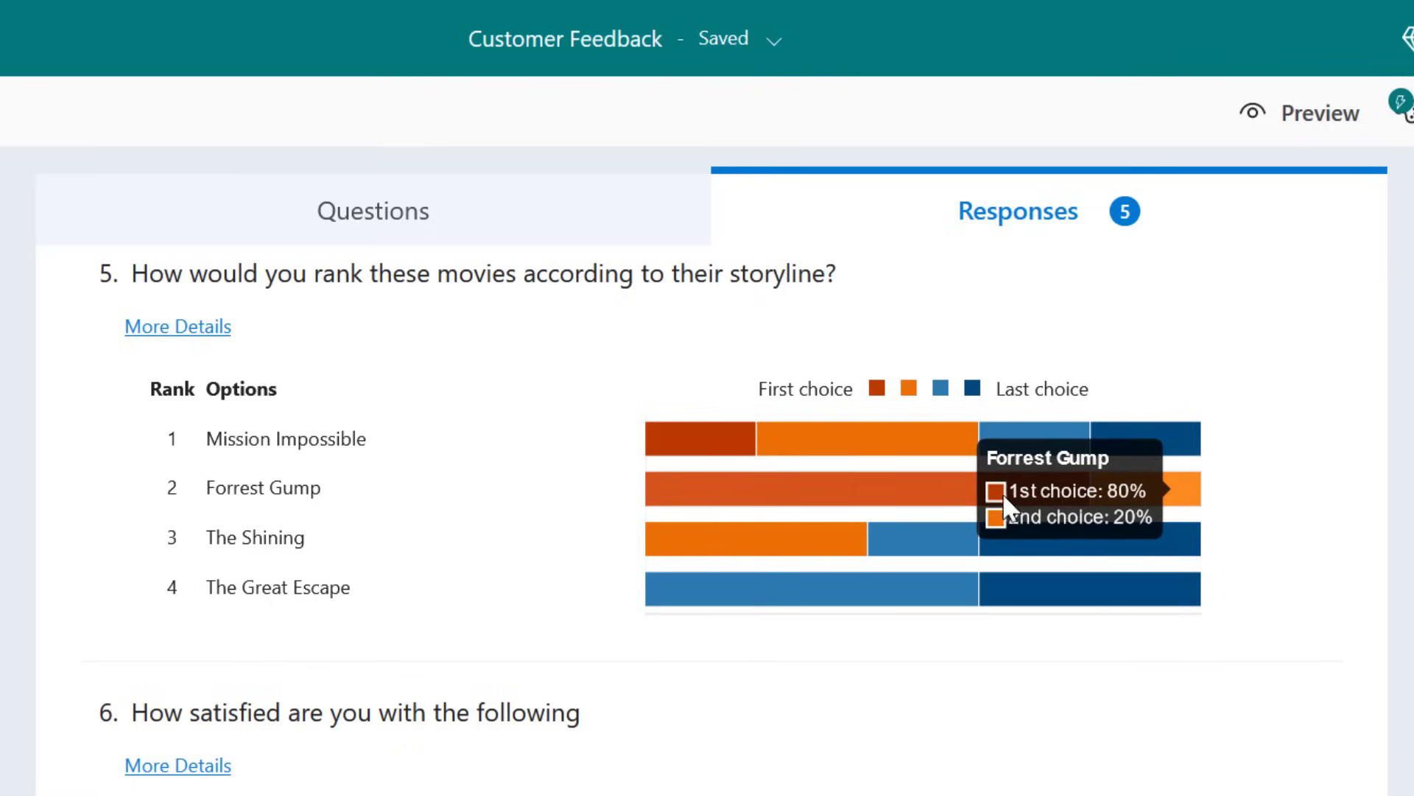
Step: Scroll down to the Service, Cost and Venue chart and NPS of 40, then back up
scroll(1319, 489, "down", 5)
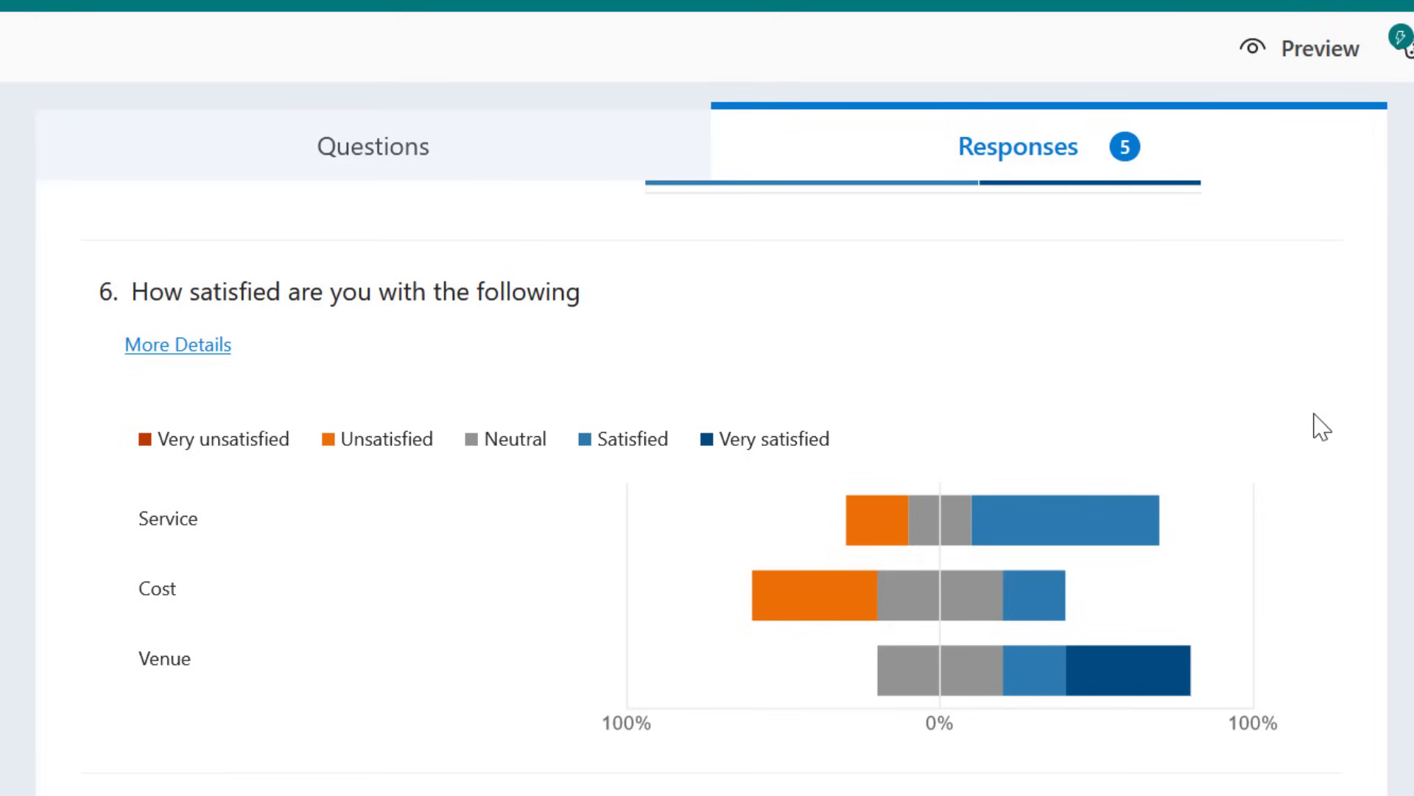
scroll(1323, 428, "down", 5)
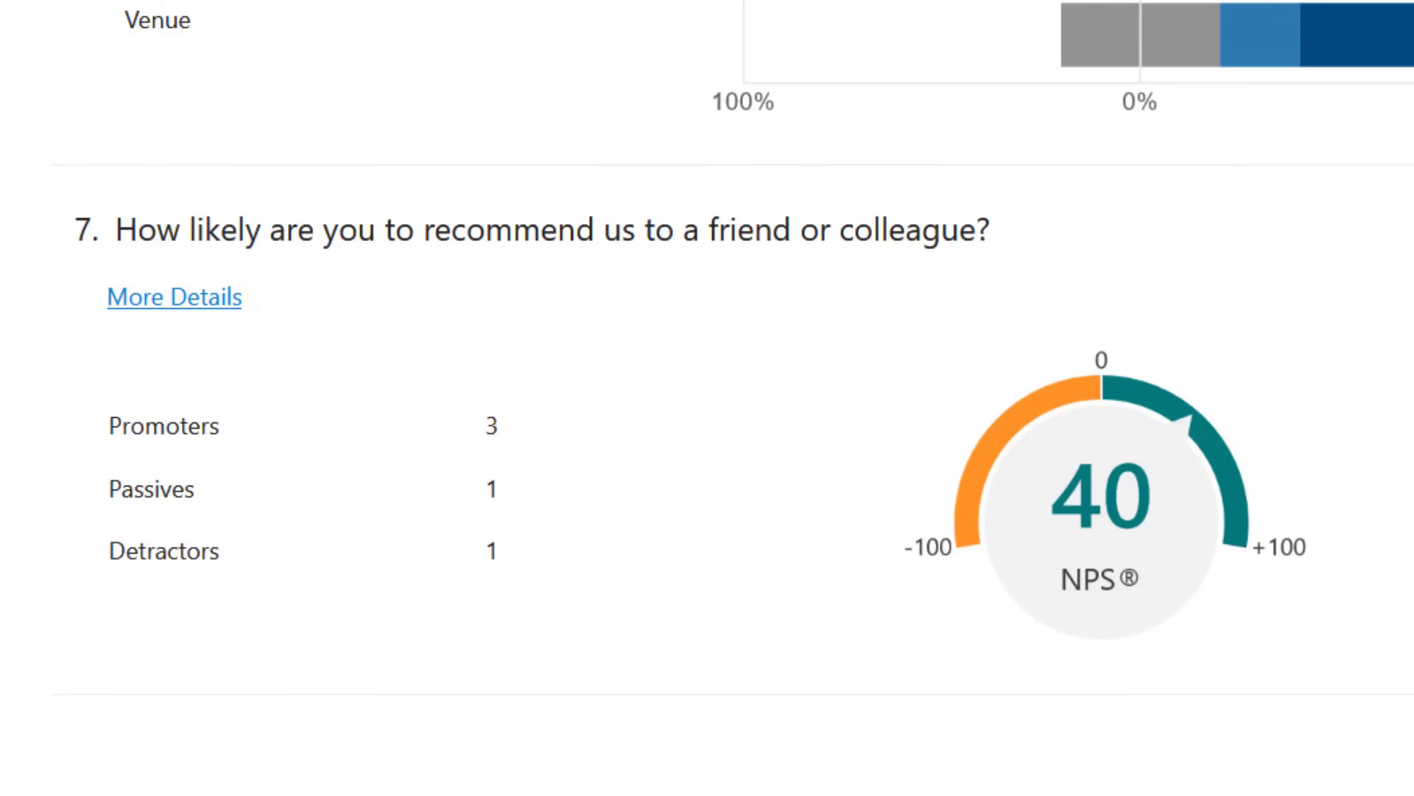
scroll(1130, 339, "up", 20)
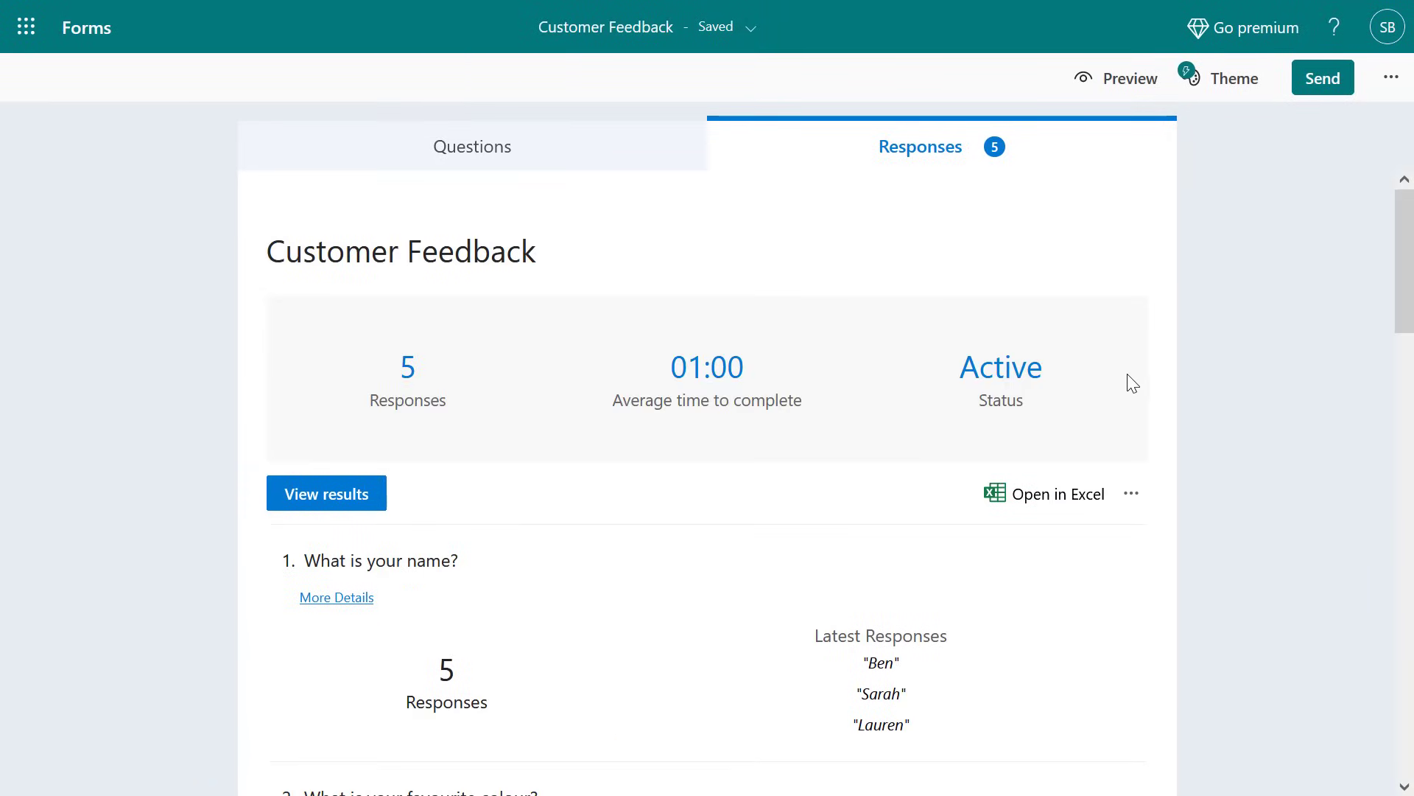
Step: Show the Customer Feedback summary's extra options: delete all responses, print summary, share summary link
left_click(1131, 493)
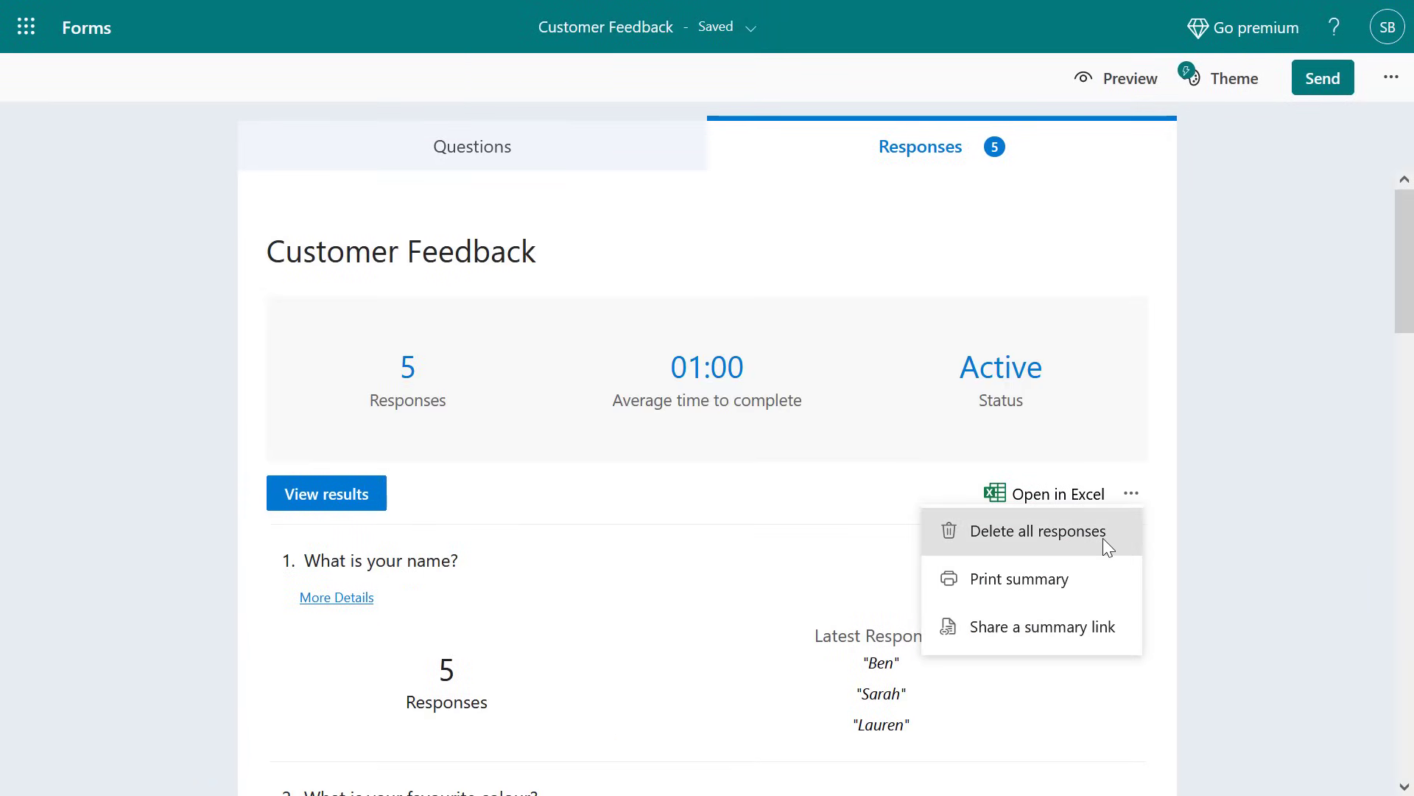